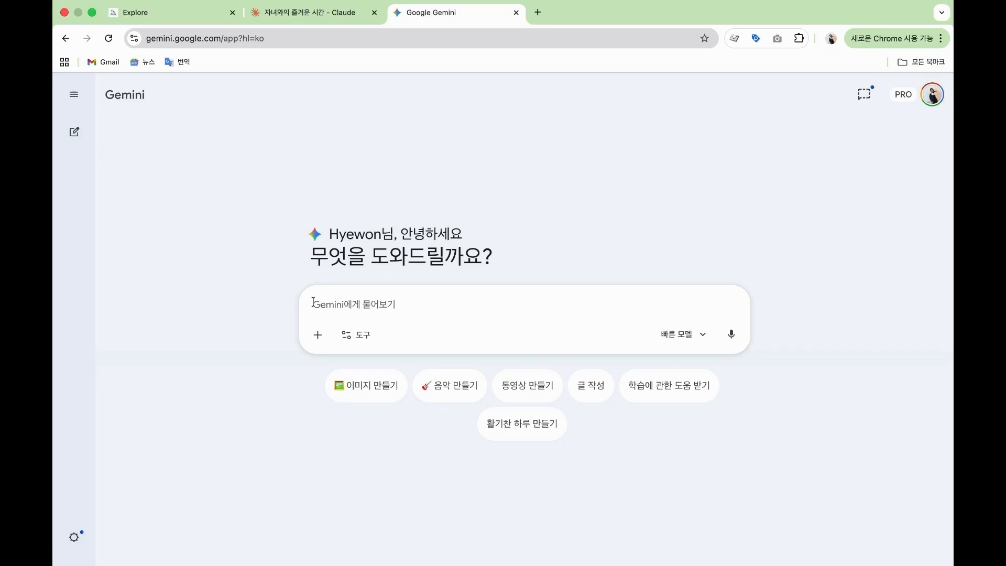
Begin a Korean prompt assigning the role of e-book designer and editor, stating you are writing a money-management (재테크) e-book for freelancers with unstable income
type("당신")
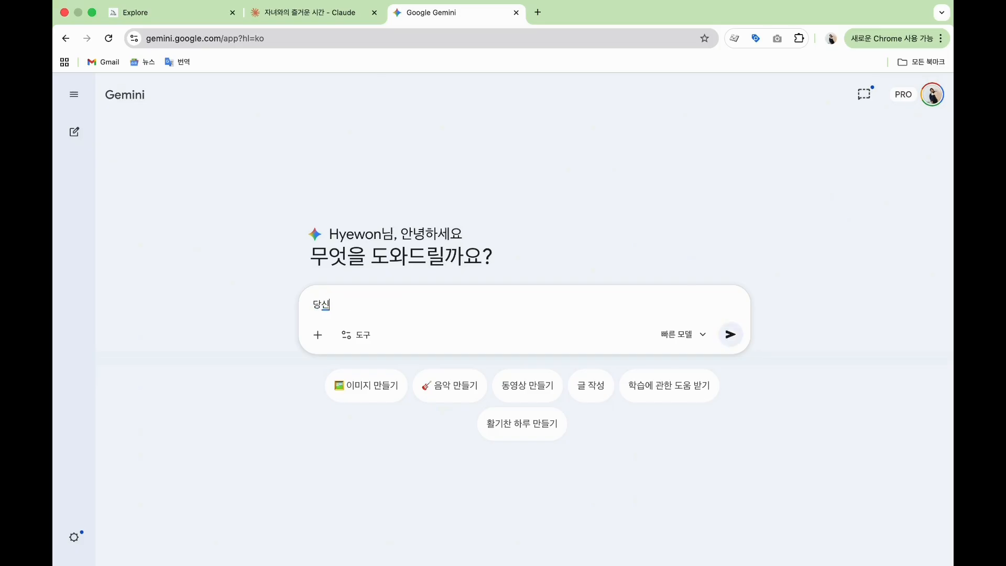
type("은 전자책 디자이너이자 편집자입니대")
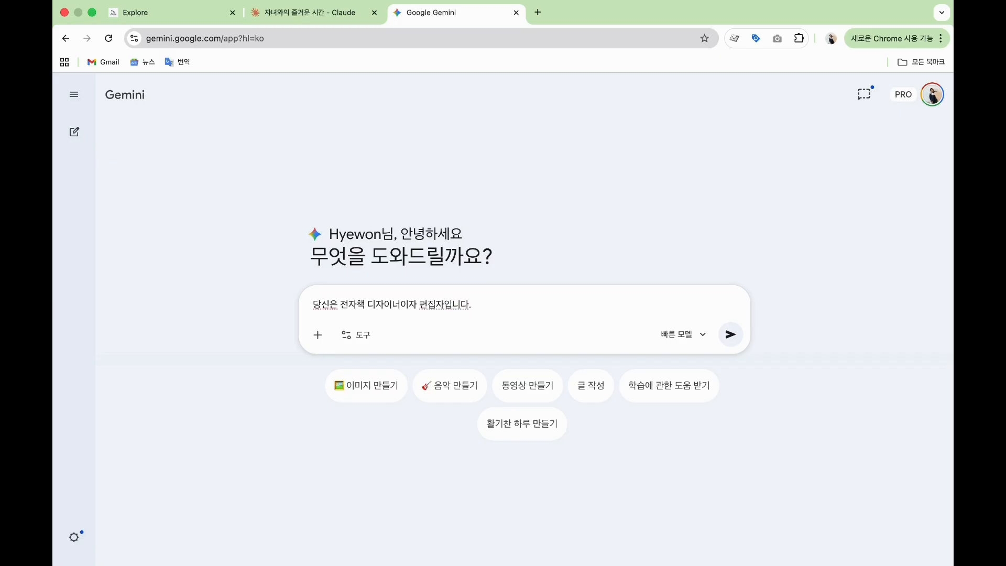
type(". 지금 제가 수입이 불안한 프리렌")
type("서를 위한 ㅈ")
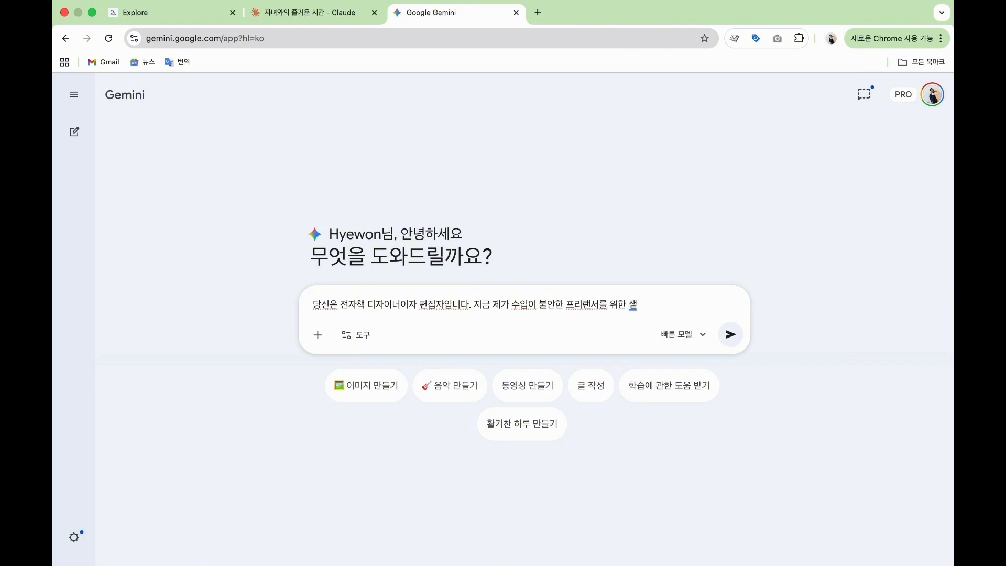
type("재테크")
type("방법을 알려주는 전자채")
type("책을 작성하고")
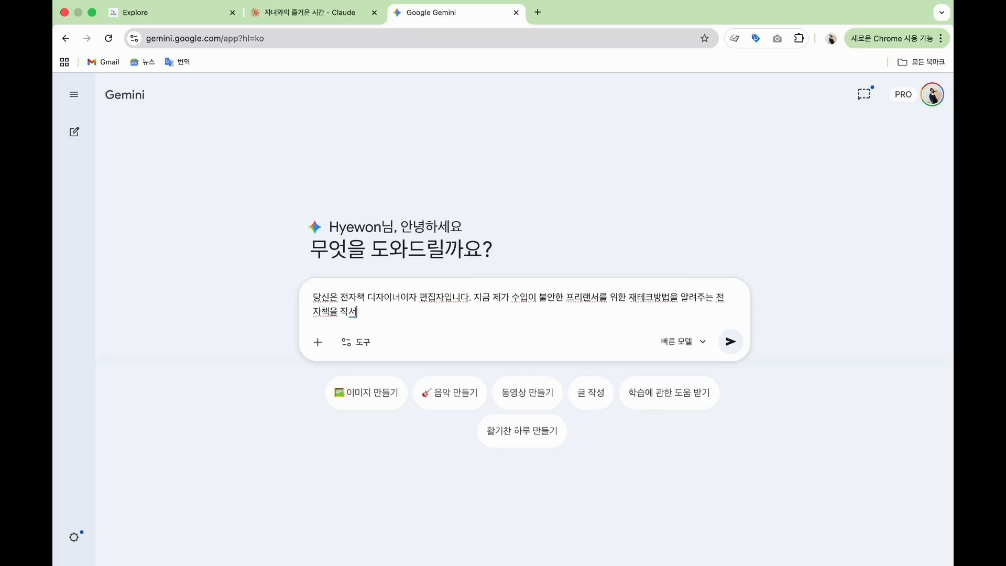
key("BackSpace")
key("BackSpace")
key("BackSpace")
key("BackSpace")
type("지필하고 있습니다. 전자책에")
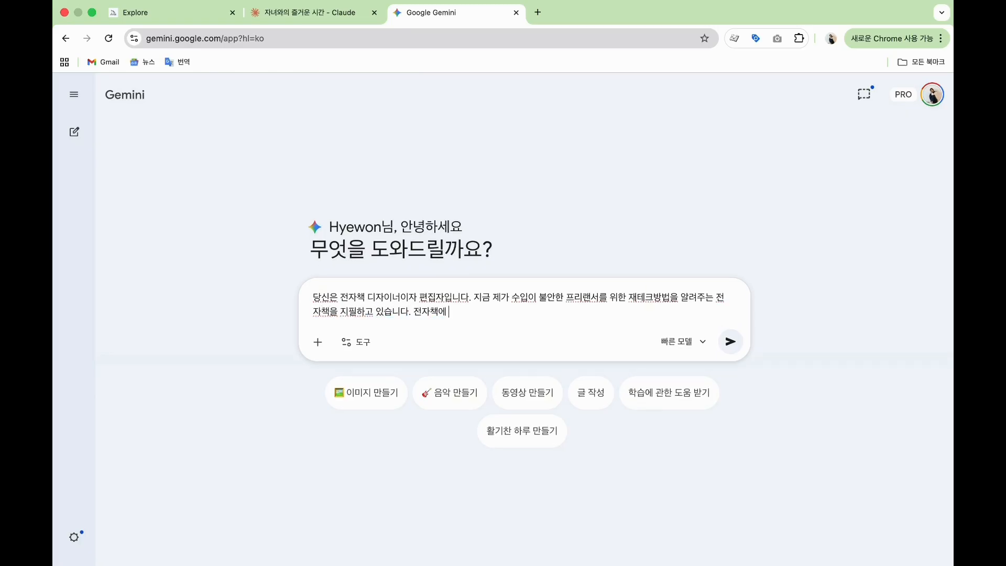
Ask for a style suited to the e-book and a style sheet covering 화풍, 색상, 조명, 구도, 비율 and 텍스트
type(" 들어가면 어울릴만한 스타일")
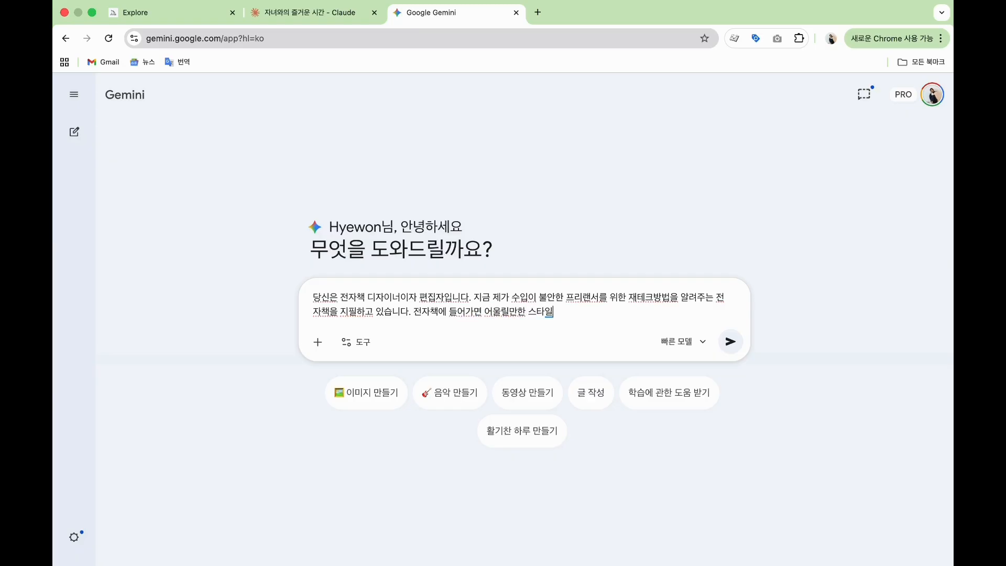
type("을 제안해 주세요.")
type("화풍, 색상, 조명, 구도, 비율, 텍스트")
type("를 포")
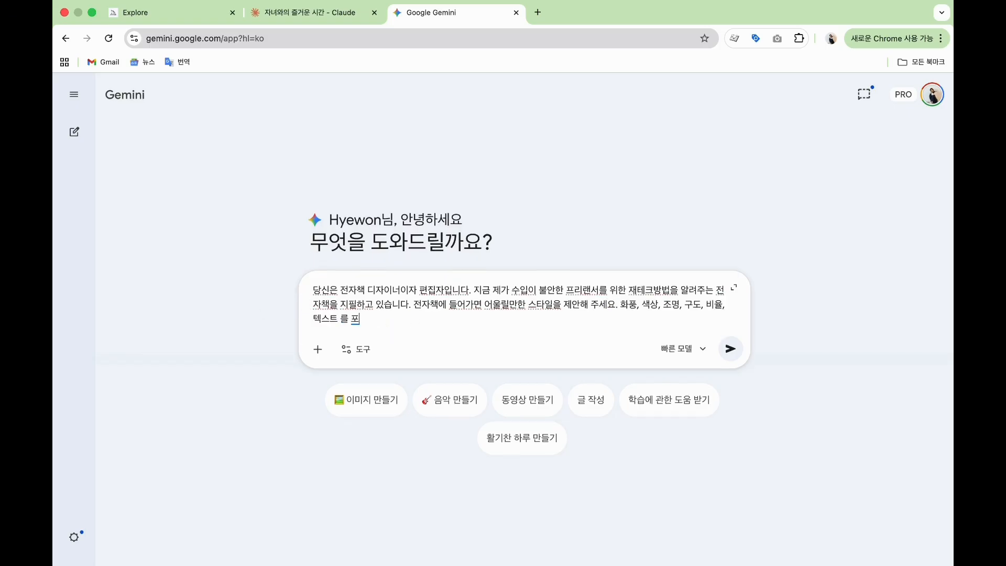
type("함해서 스타일시트를 작")
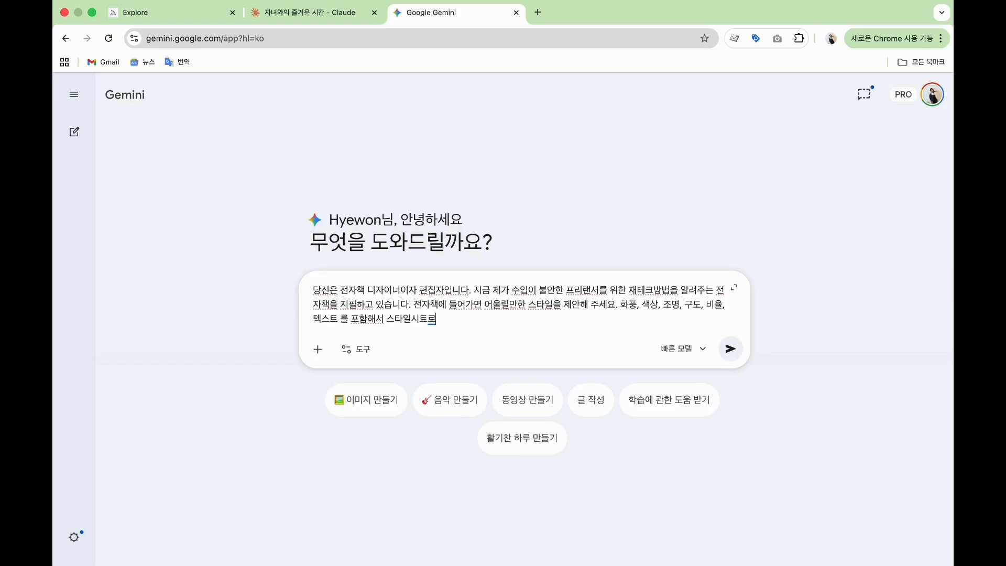
type("성해주세요.")
Request that the result be organized as a reusable prompt (프롬프트 형식) for generating images in the same style every time, and submit the prompt
type("매번 동일한 스타일")
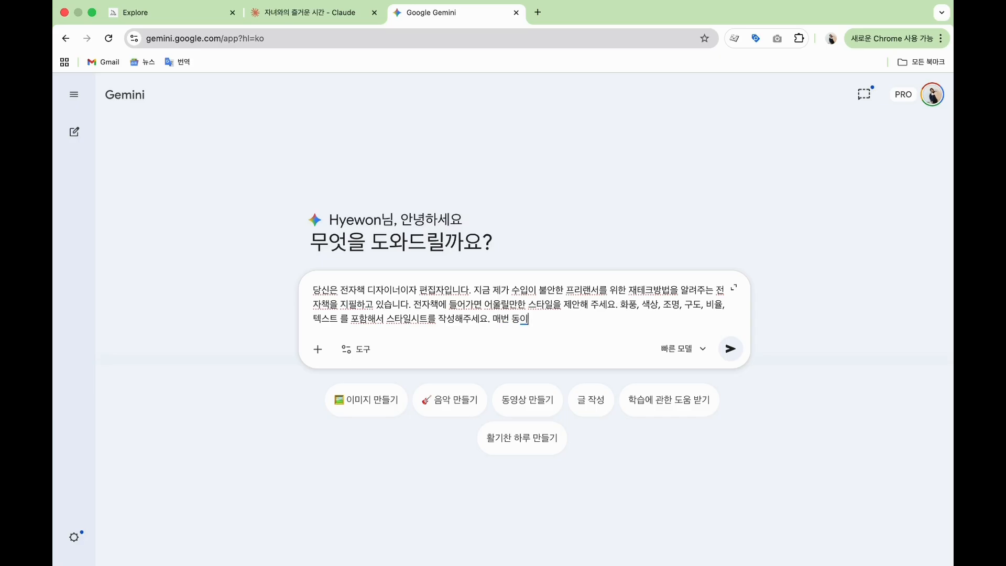
type("의 이미지를 생성할 수 이")
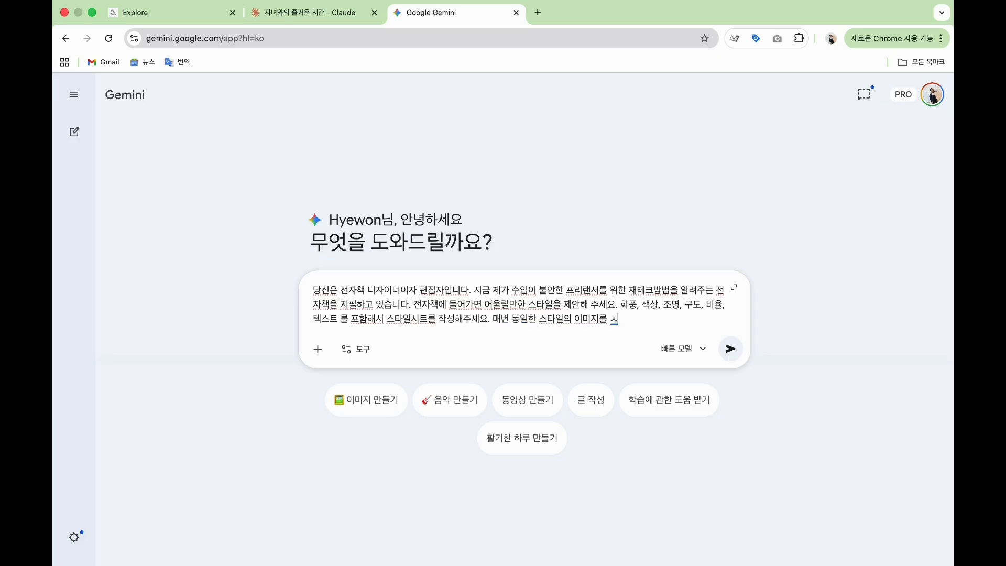
type("있도록")
type(" 반복적으로 사용할 수 ")
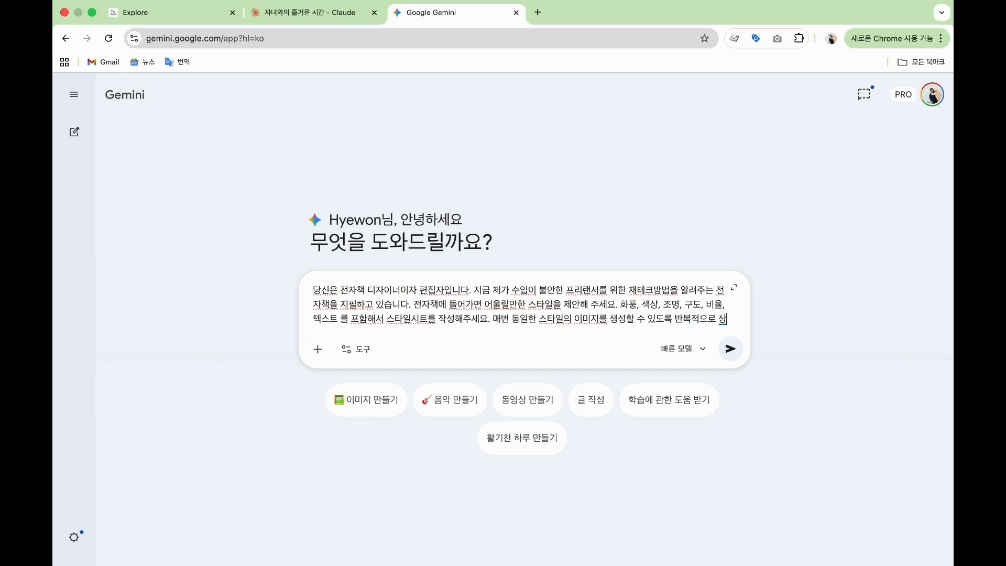
type("있는 프롬프트형식으로")
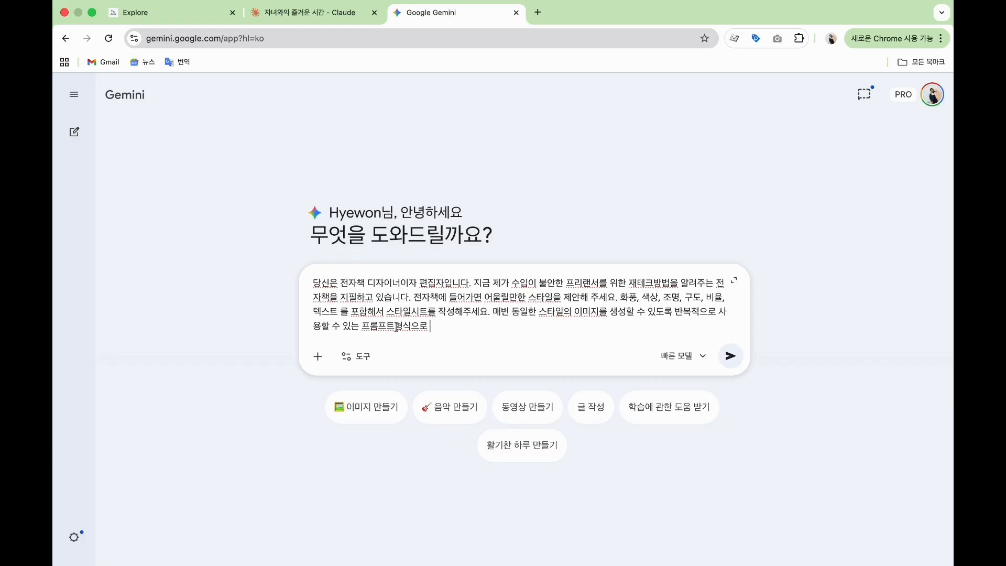
left_click(396, 327)
left_click(436, 325)
type("정리합니다.")
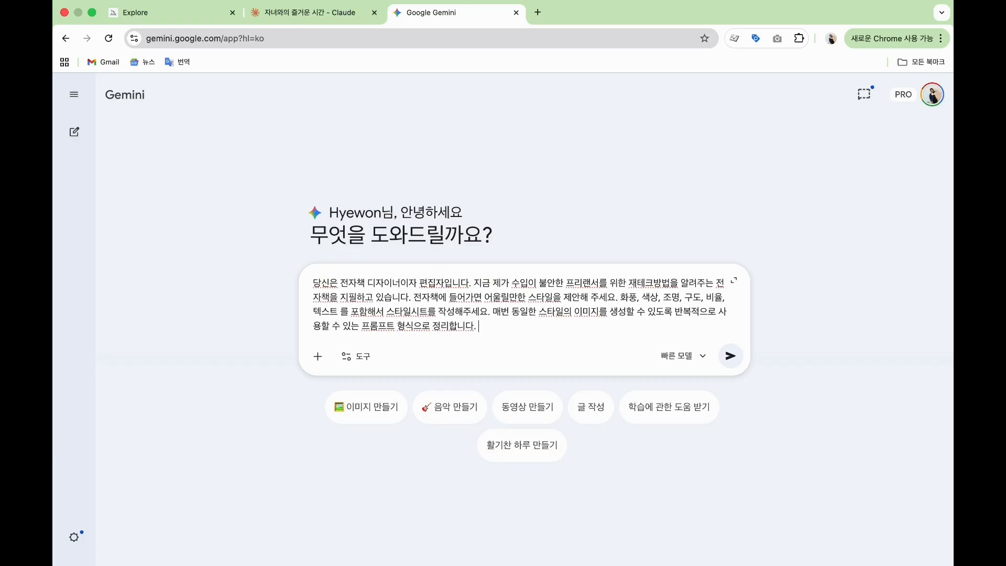
left_click(731, 357)
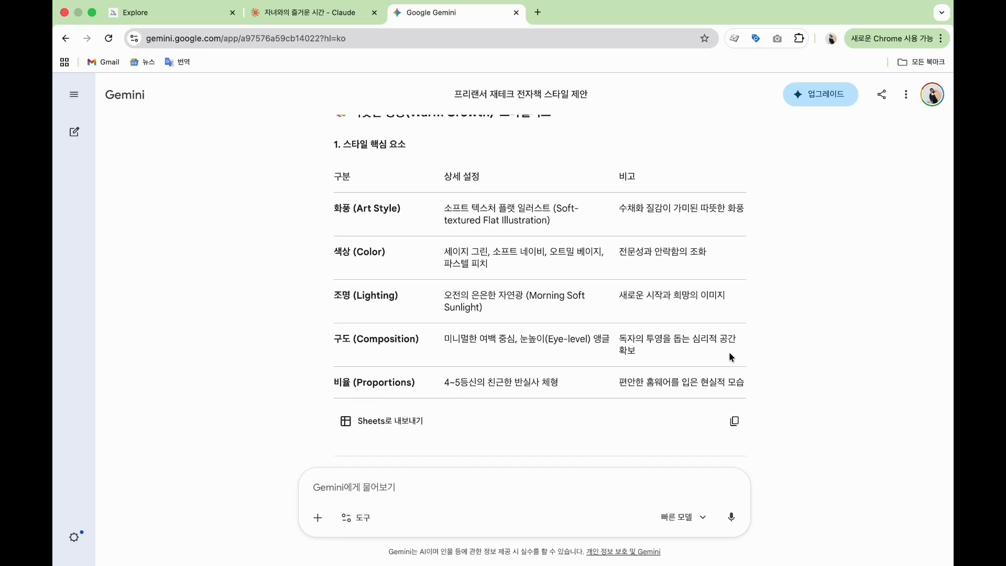
Review the generated style sheet, including its style table, fixed master prompt, scene keyword examples and typography and layout tips
scroll(729, 355, "down", 1)
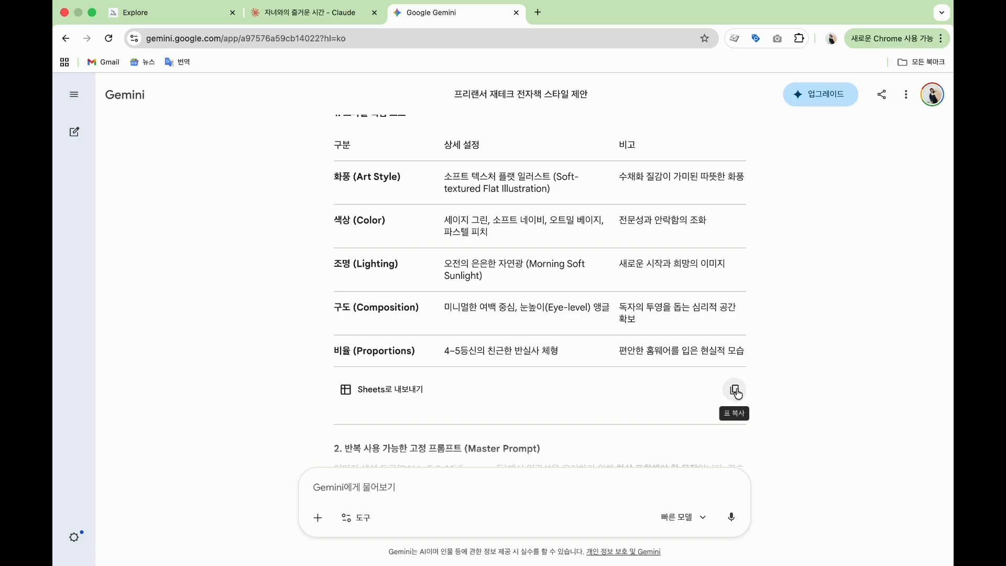
scroll(775, 394, "down", 4)
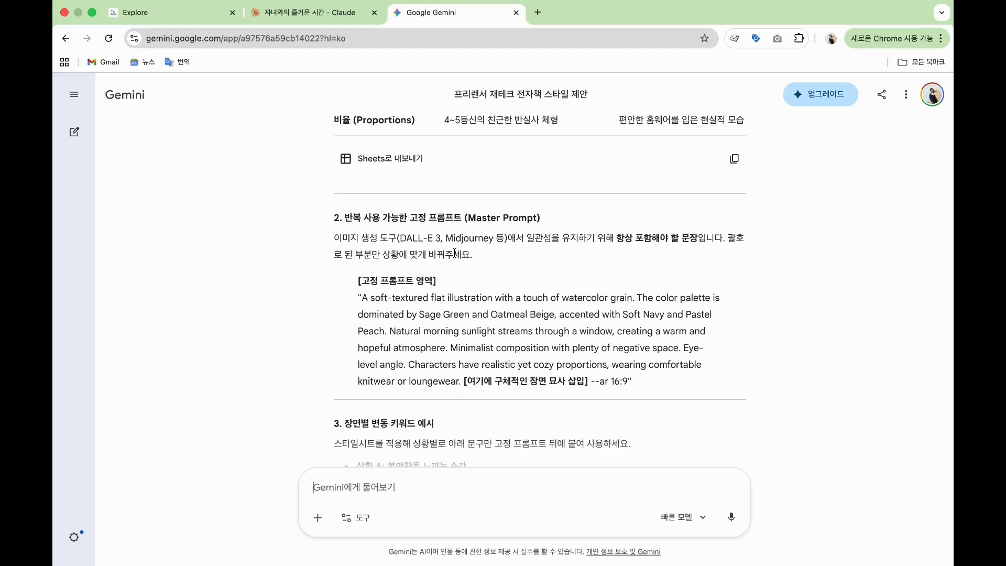
scroll(507, 252, "down", 3)
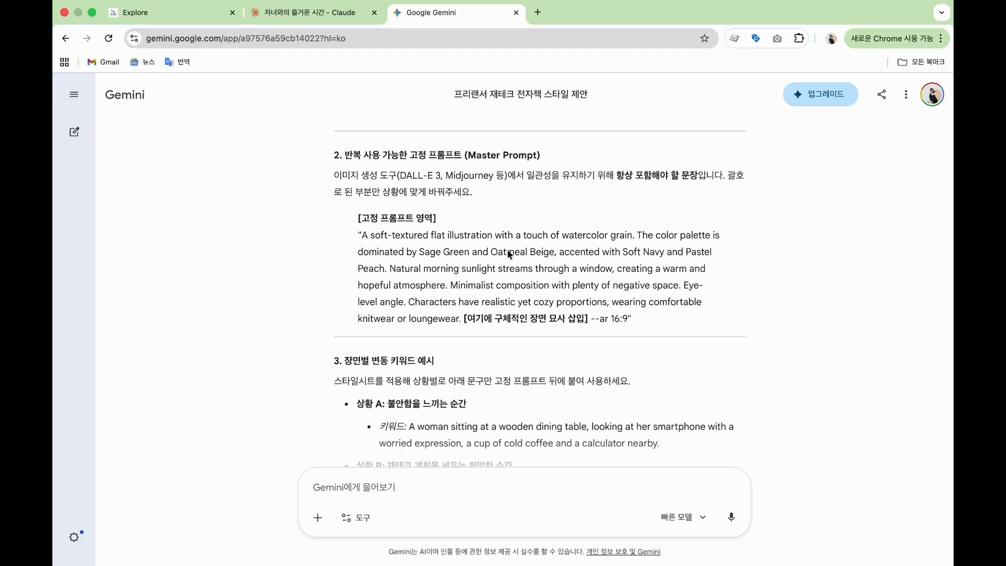
scroll(508, 253, "down", 5)
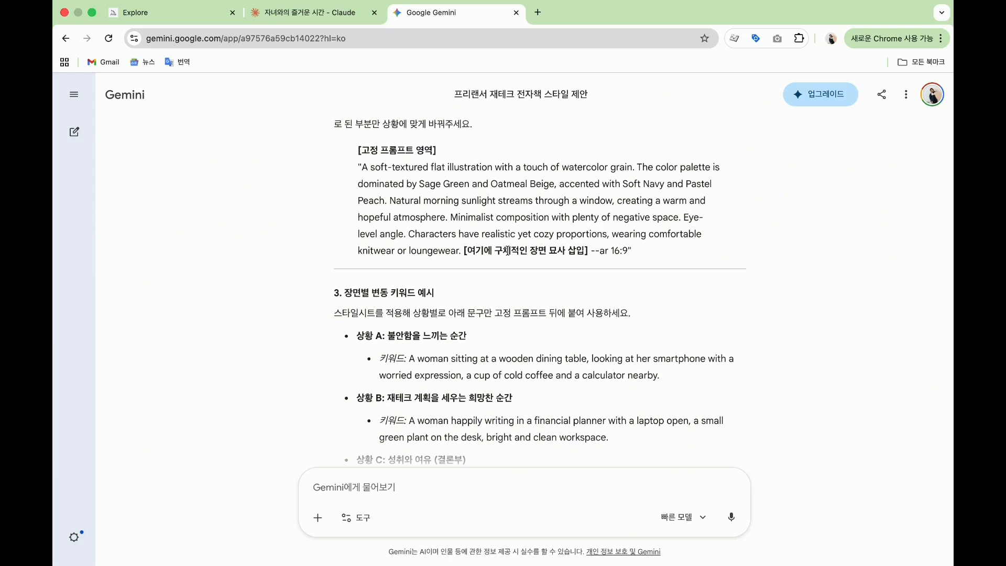
scroll(507, 250, "down", 3)
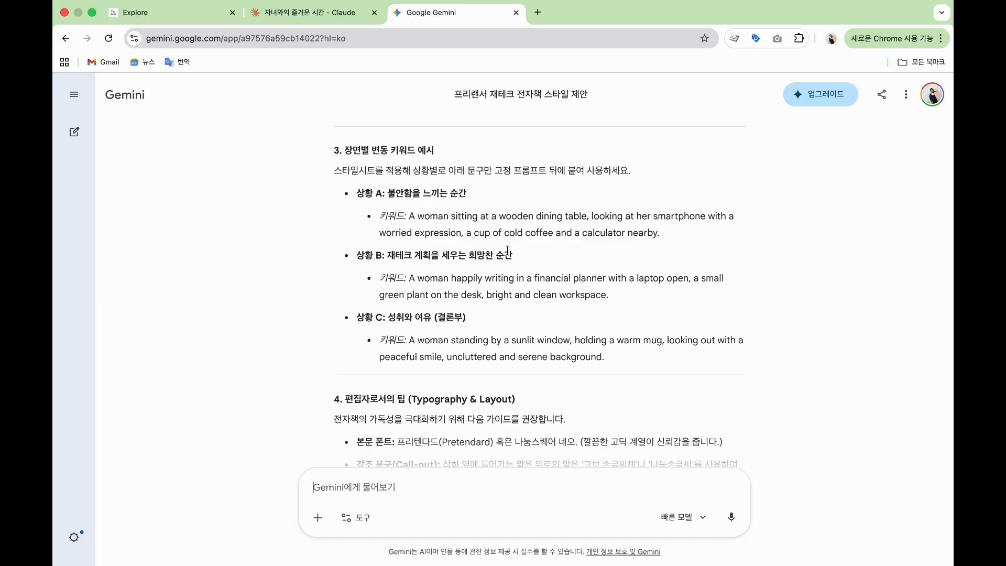
scroll(507, 249, "down", 7)
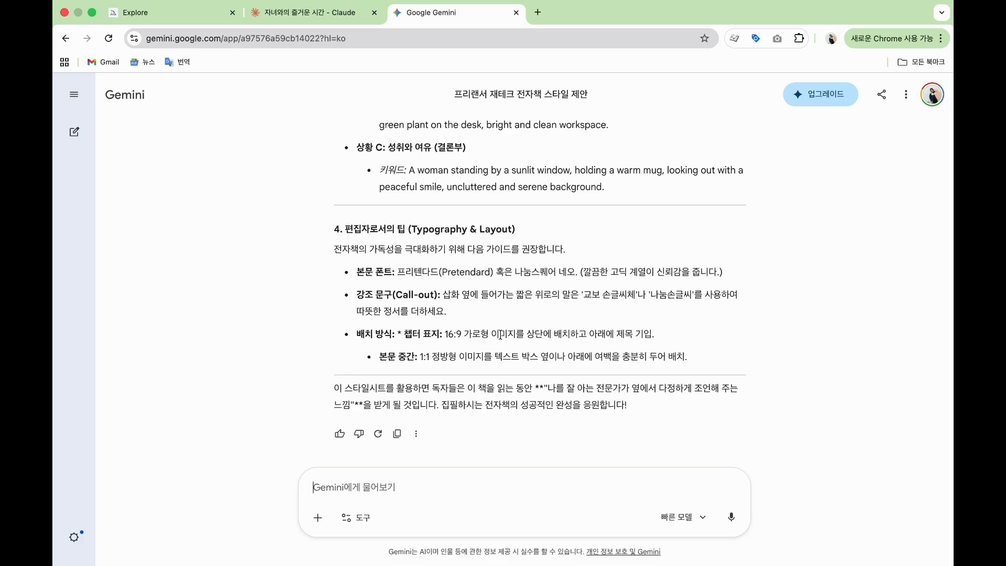
scroll(500, 334, "up", 10)
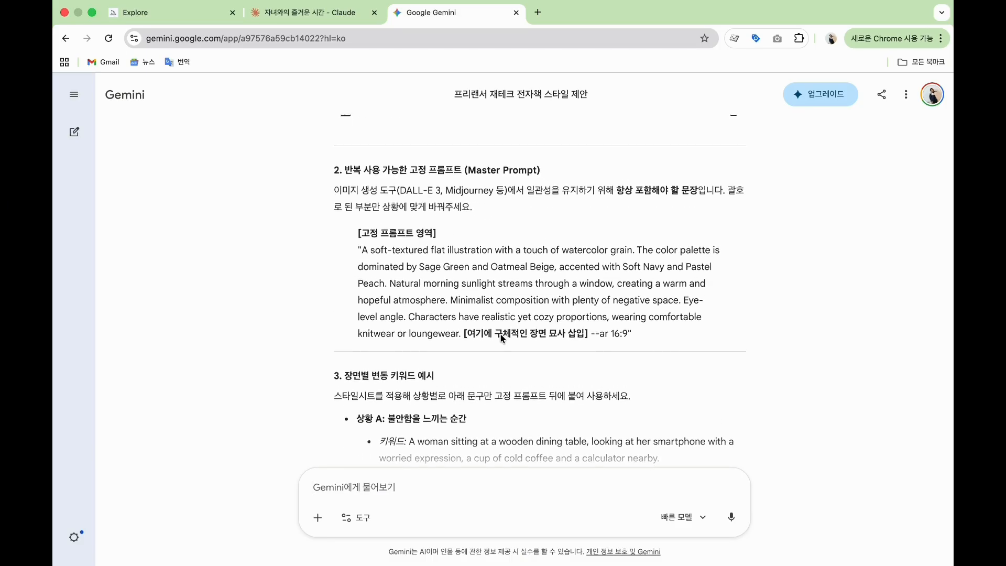
scroll(500, 338, "up", 1)
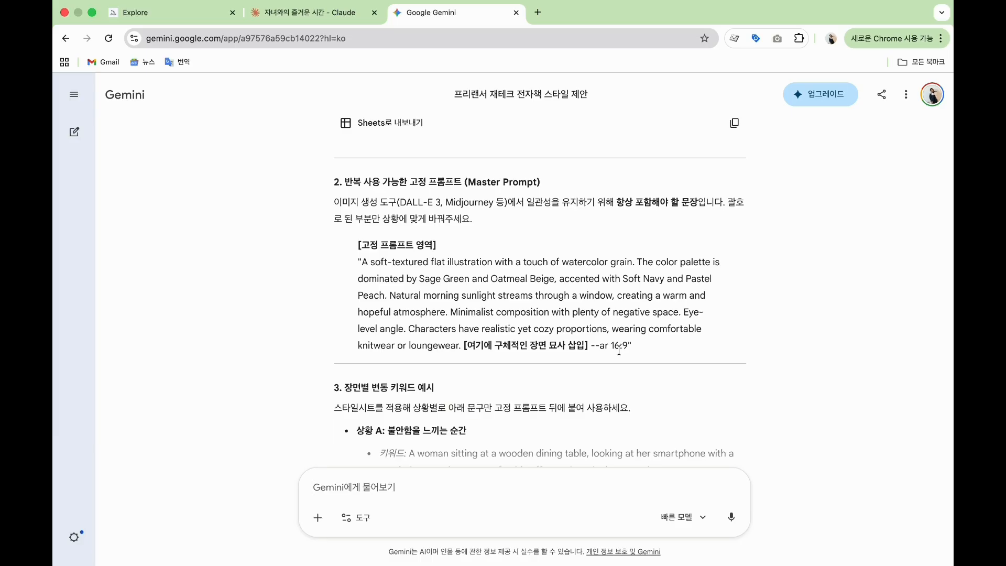
scroll(618, 350, "up", 4)
scroll(620, 354, "down", 4)
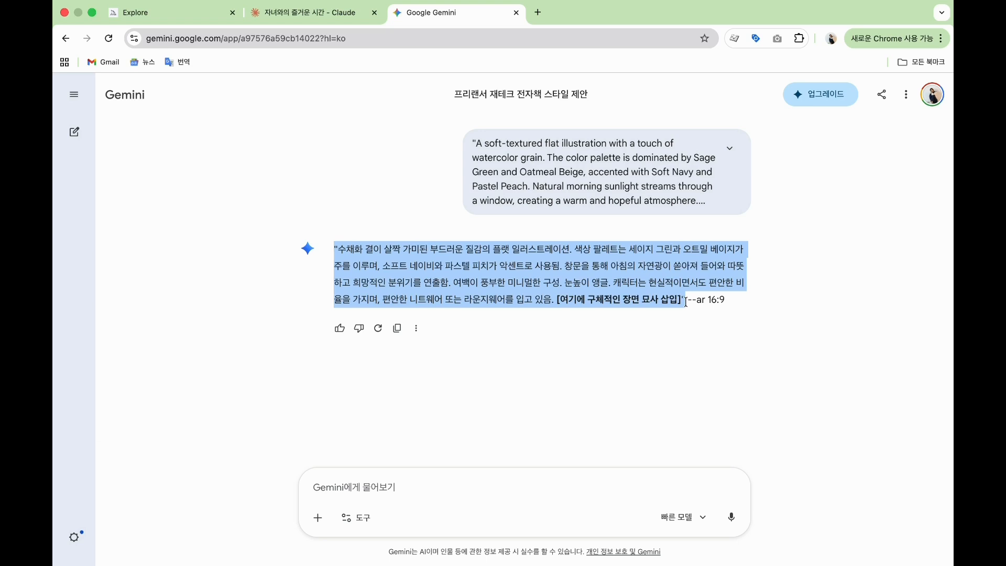
Enable the image creation tool (이미지 만들기) for the chat and switch the model to Pro
left_click(359, 517)
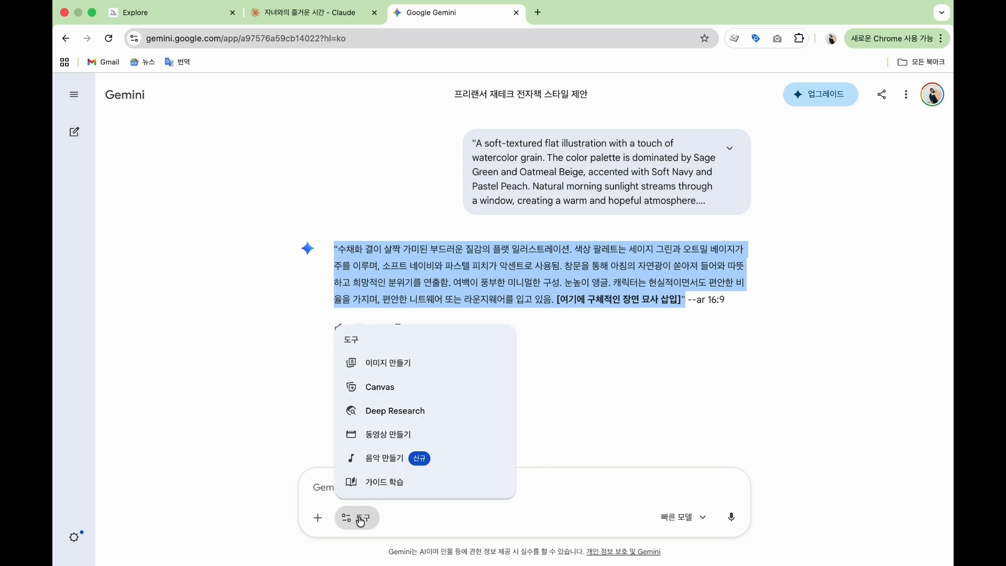
left_click(374, 366)
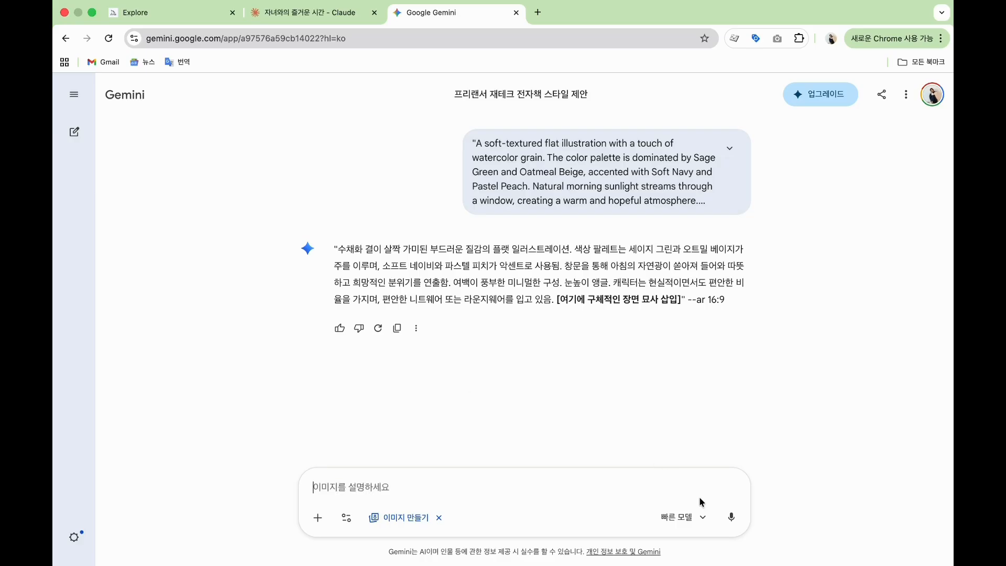
left_click(702, 516)
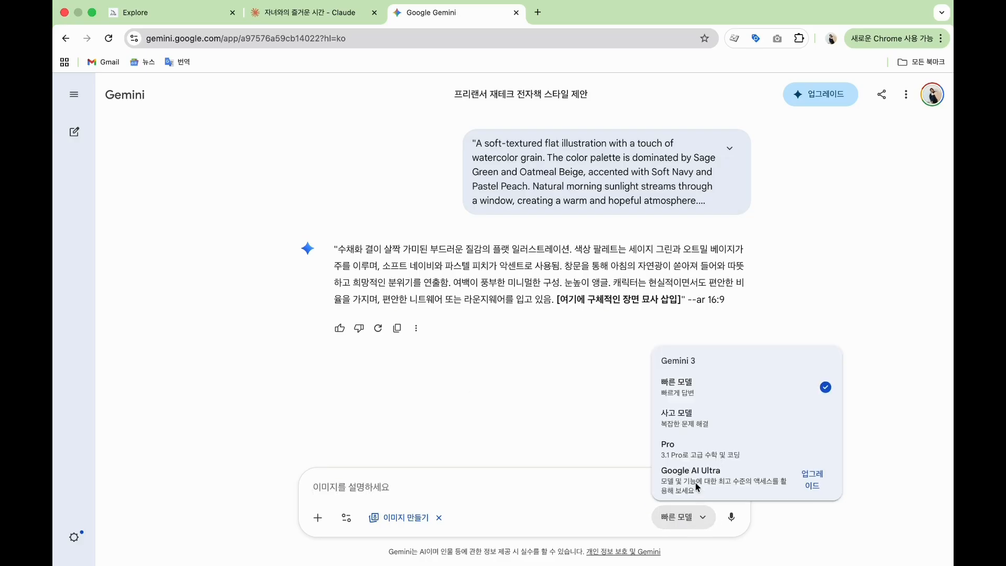
left_click(680, 449)
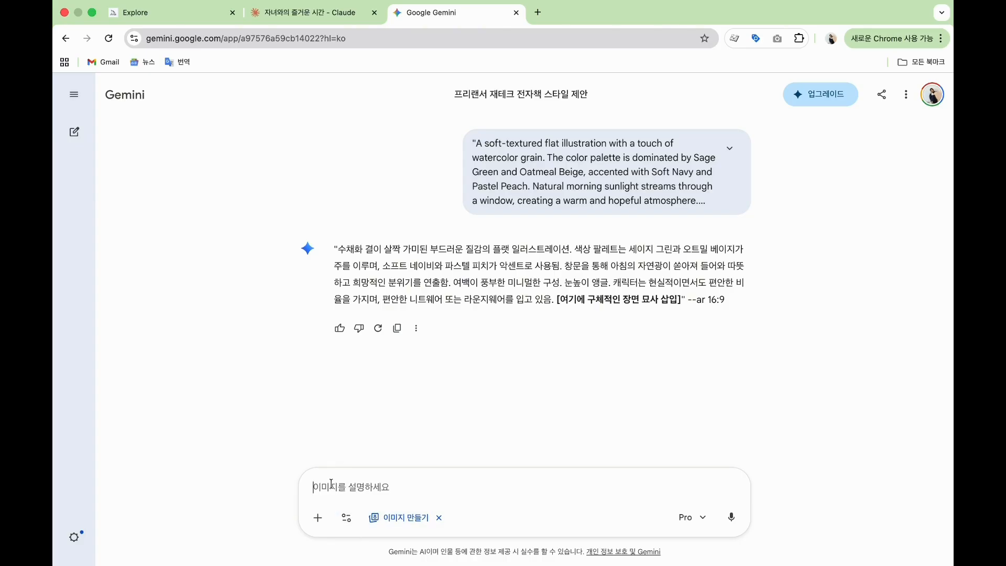
Enter the Korean version of the fixed style prompt as the image description and clear the placeholder text inside its square brackets
type("\"수채화 결이 살짝 가미된 부드러운 질감의 플랫 일러스트레이션. 색상 팔레트는 세이지 그린과 오트밀 베이지가 주를 이루며, 소프트 네이비와 파스텔 피치가 악센트로 사용됨. 창문을 통해 아침의 자연광이 쏟아져 들어와 따뜻하고 희망적인 분위기를 연출함. 여백이 풍부한 미니멀한 구성. 눈높이 앵글. 캐릭터는 현실적이면서도 편안한 비율을 가지며, 편안한 니트웨어 또는 라운지웨어를 입고 있음. [여기에 구체적인 장면 묘사 삽입]\"")
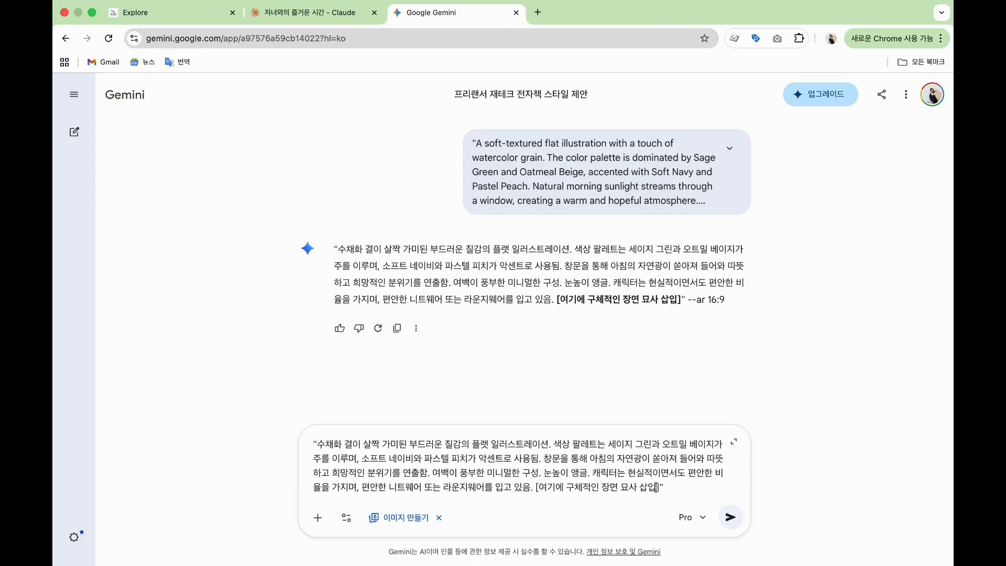
left_click(657, 487)
key("BackSpace")
key("BackSpace")
key("BackSpace")
key("BackSpace")
key("BackSpace")
key("BackSpace")
key("BackSpace")
key("BackSpace")
key("BackSpace")
key("BackSpace")
key("BackSpace")
key("BackSpace")
key("BackSpace")
key("BackSpace")
key("BackSpace")
key("BackSpace")
key("BackSpace")
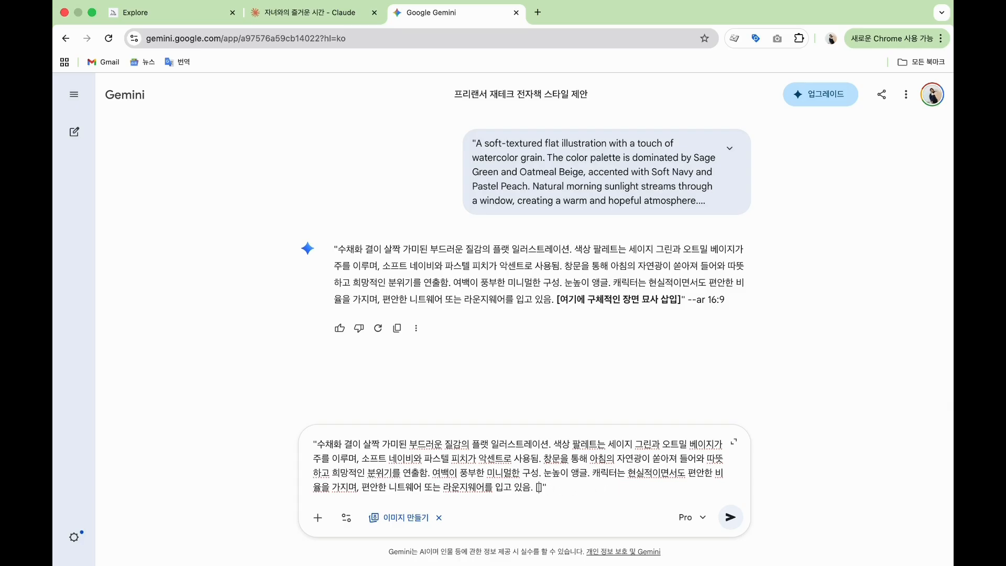
Fill the brackets with "30대 여성이 책상에 앉아서 통장 잔고를 보며 고민하고있는 모습", request a 3:2 ratio, and generate the image
type("30대 여성이 책상에 ")
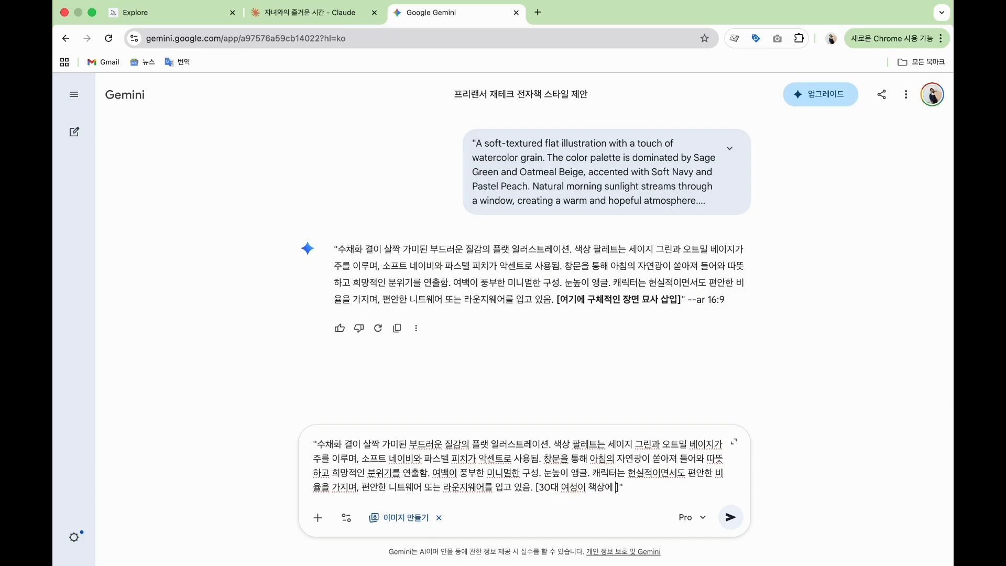
type("앉아서")
type(" 통장 잔고를 미")
type("보며 곰")
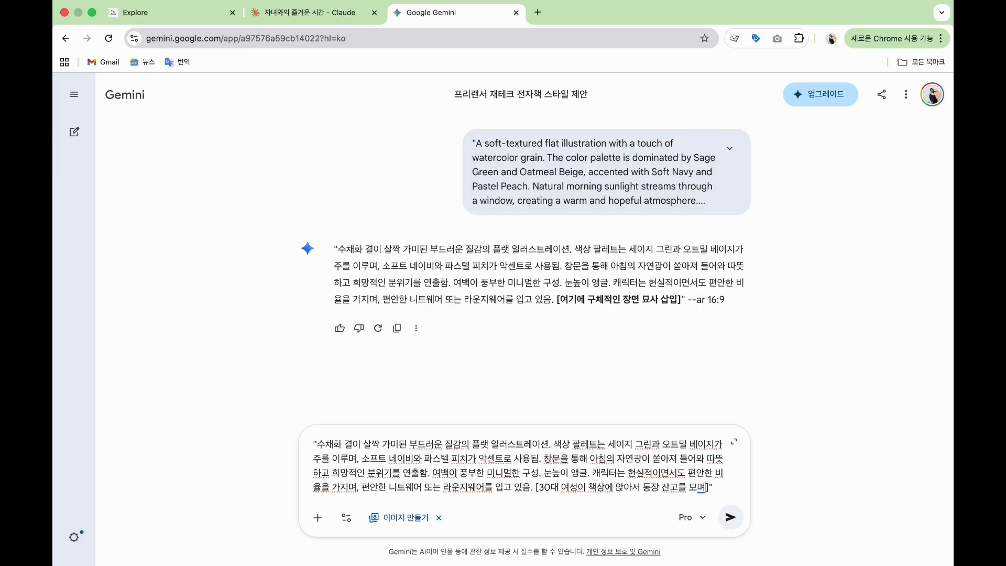
type("민하고있는 못")
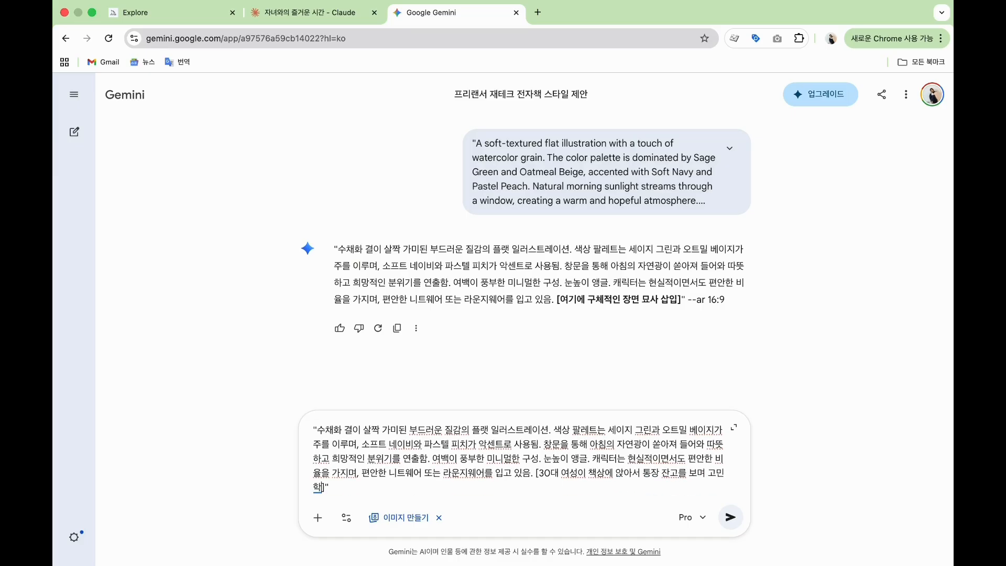
type("스로 생상합니다.")
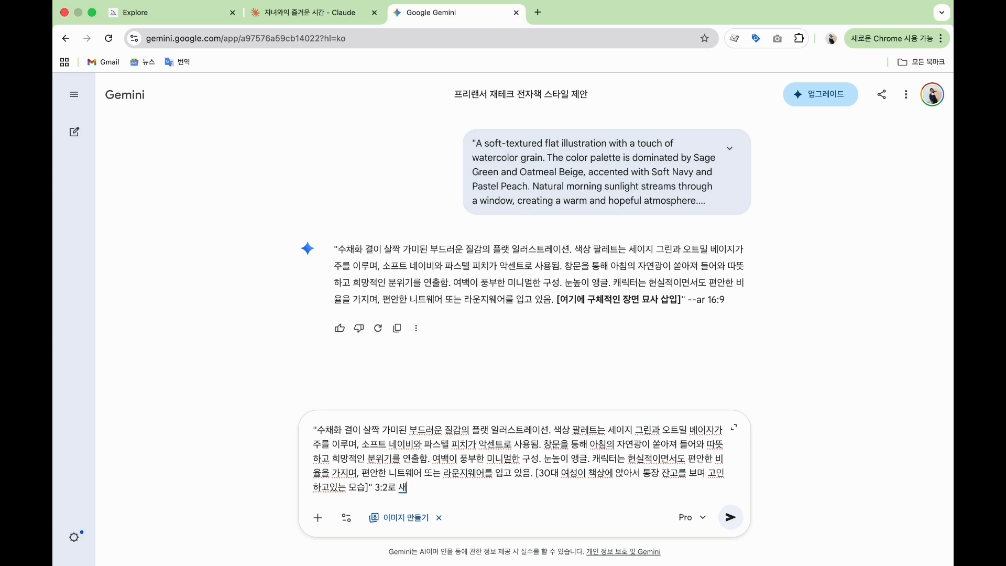
left_click(731, 517)
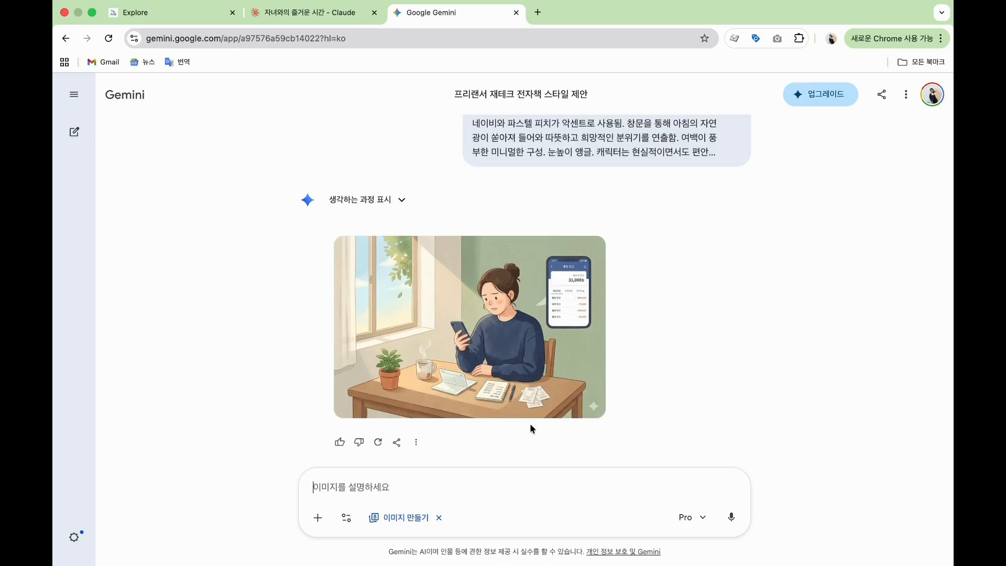
scroll(740, 372, "up", 3)
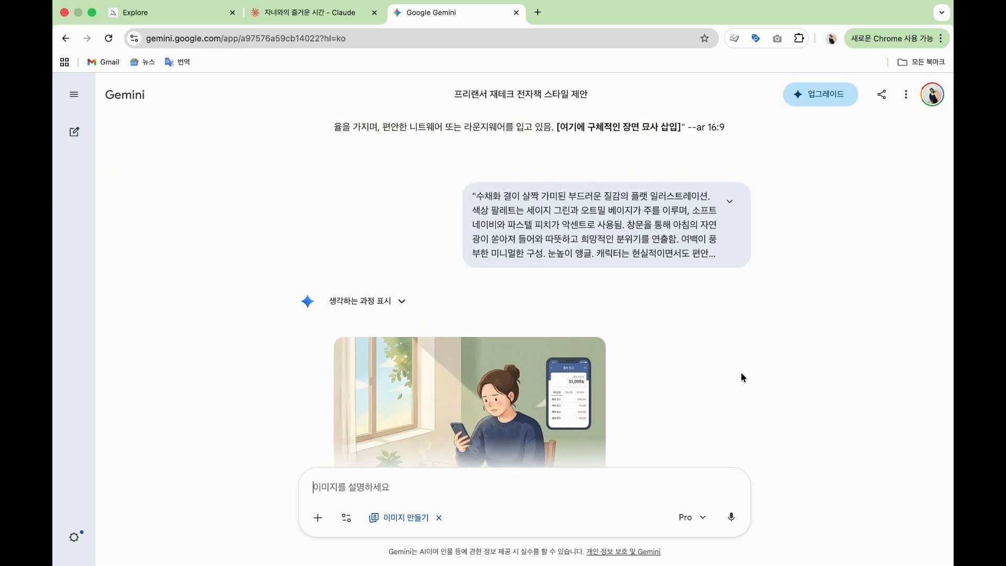
Reuse the full text of the previous image request as the new image description
left_click(730, 201)
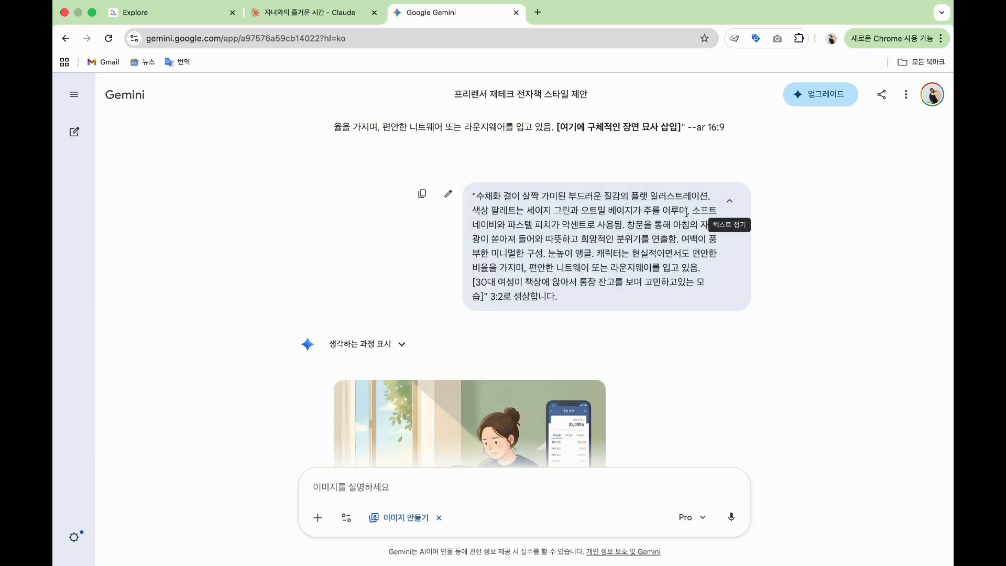
left_click(423, 202)
scroll(398, 325, "down", 3)
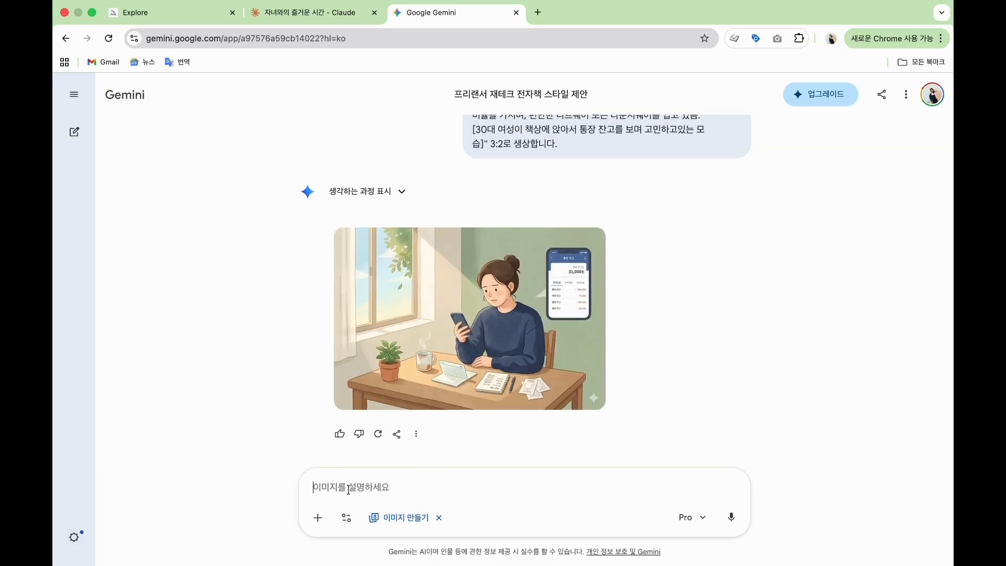
key("super+v")
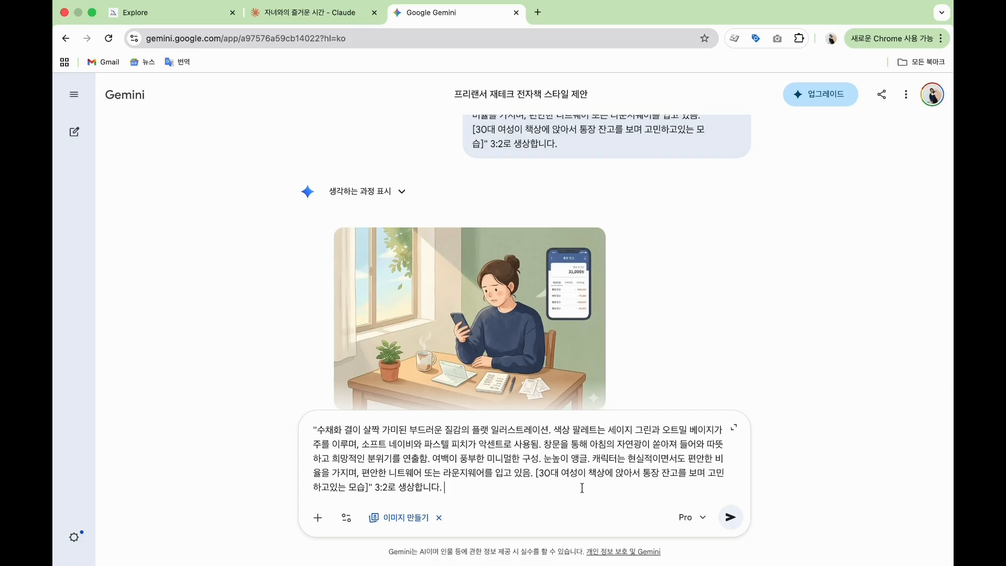
Replace the bracketed scene with "30대 여성이 자녀들과 공원에서 즐겁게 놀고있는 모습", keep the 3:2 ratio, and generate the image
left_click_drag(543, 472, 365, 492)
type("30대 엿")
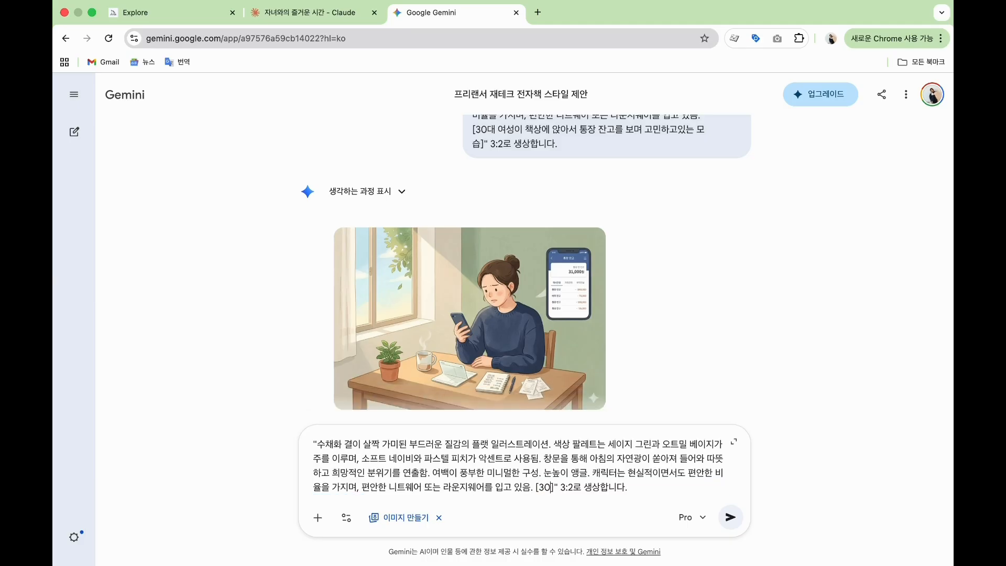
type("성이 ")
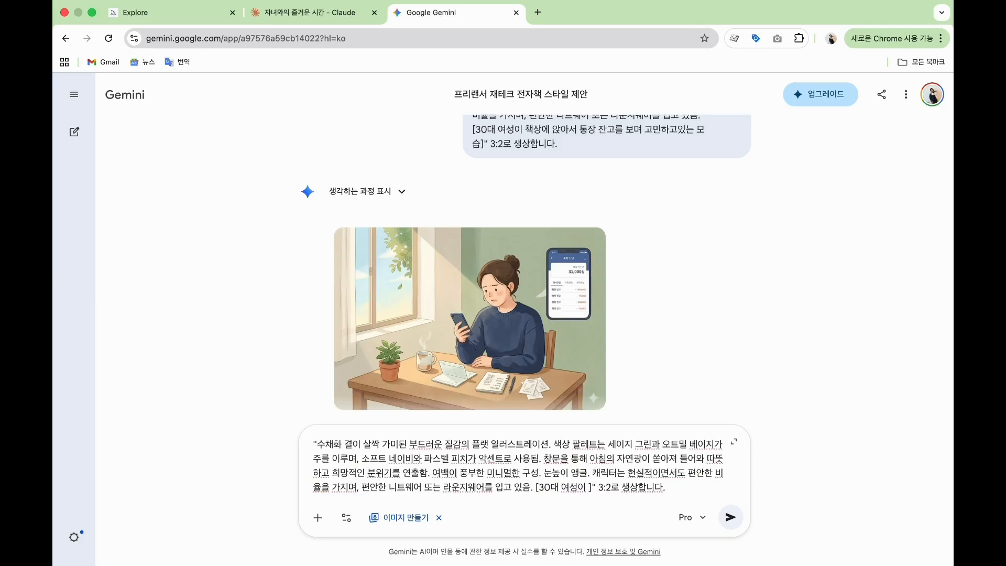
type("자녀들과 과")
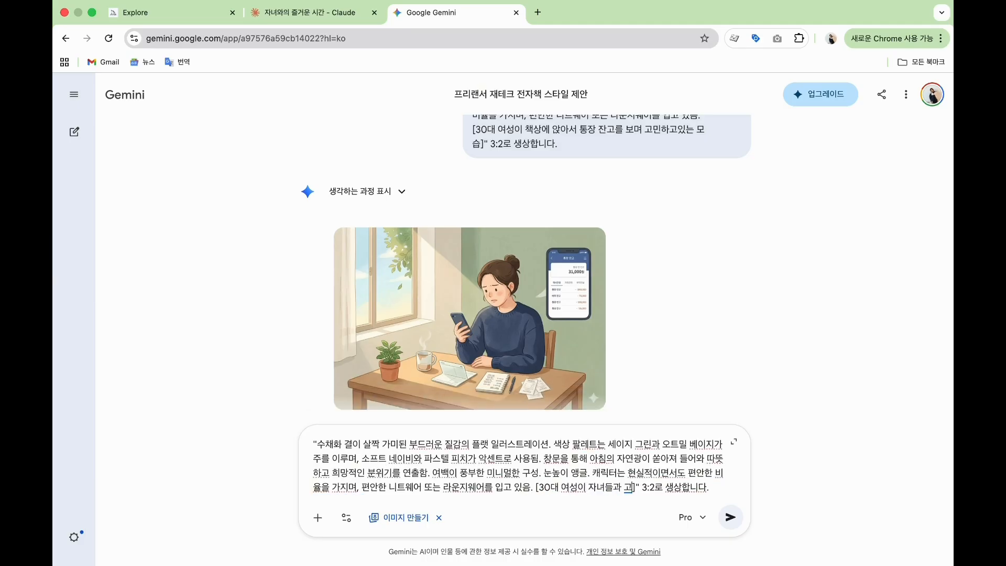
type("원에서 즐거")
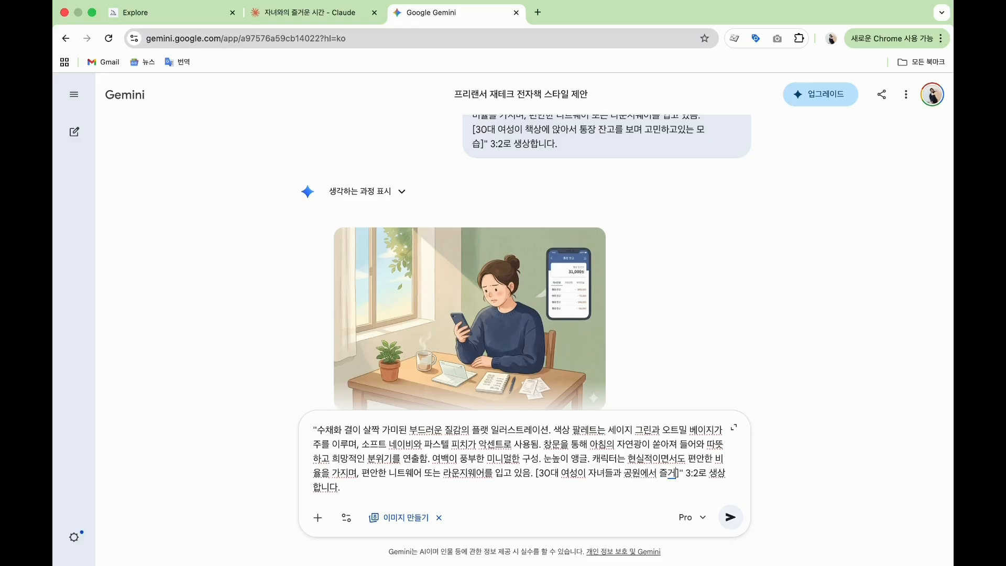
type("게 ㄴ")
type("고이")
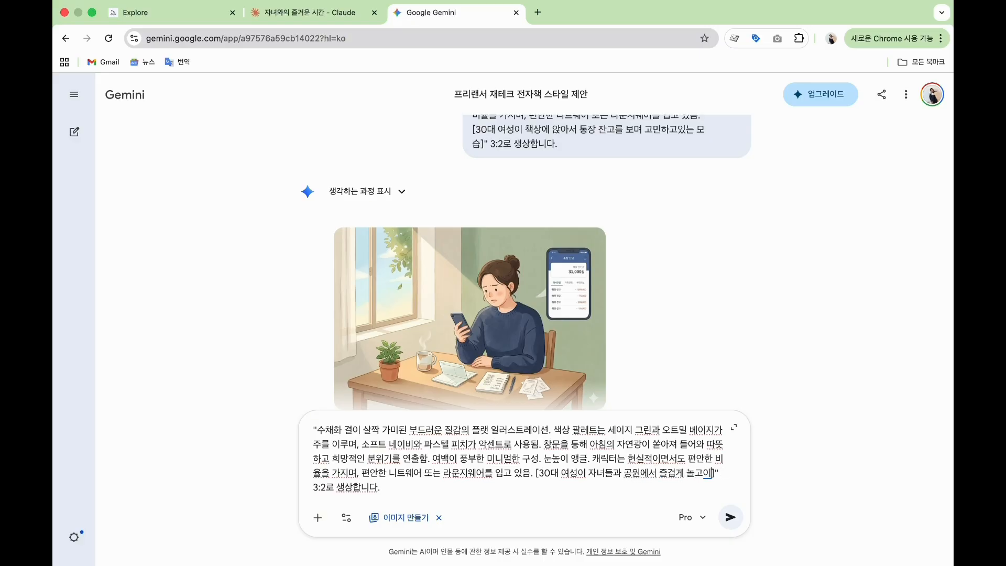
type("는 모습")
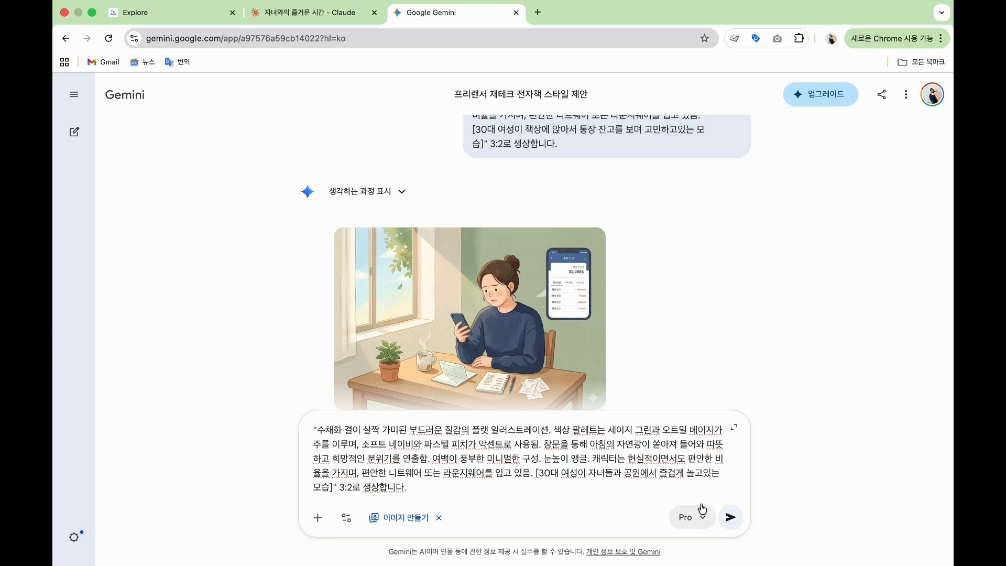
left_click(731, 517)
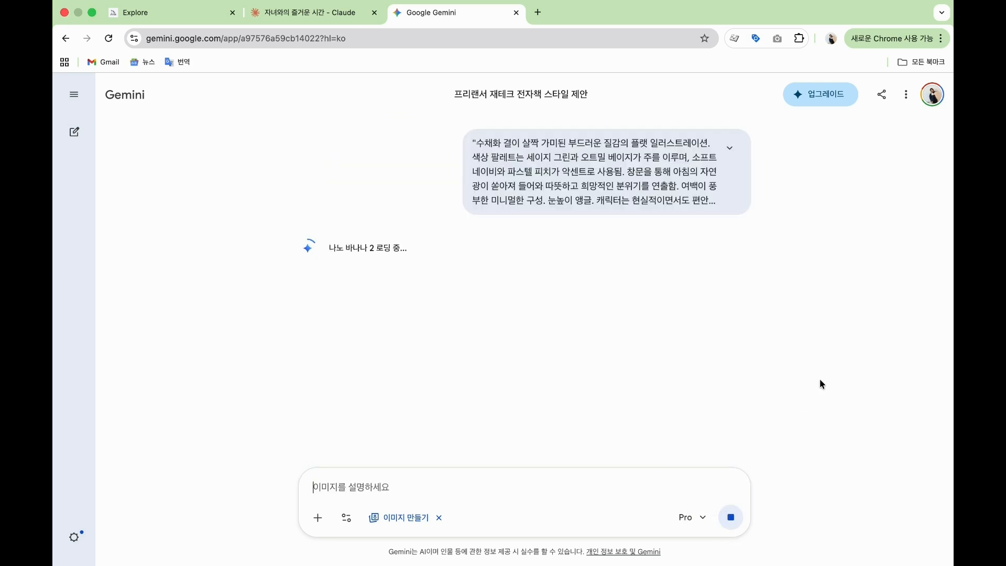
scroll(640, 380, "up", 5)
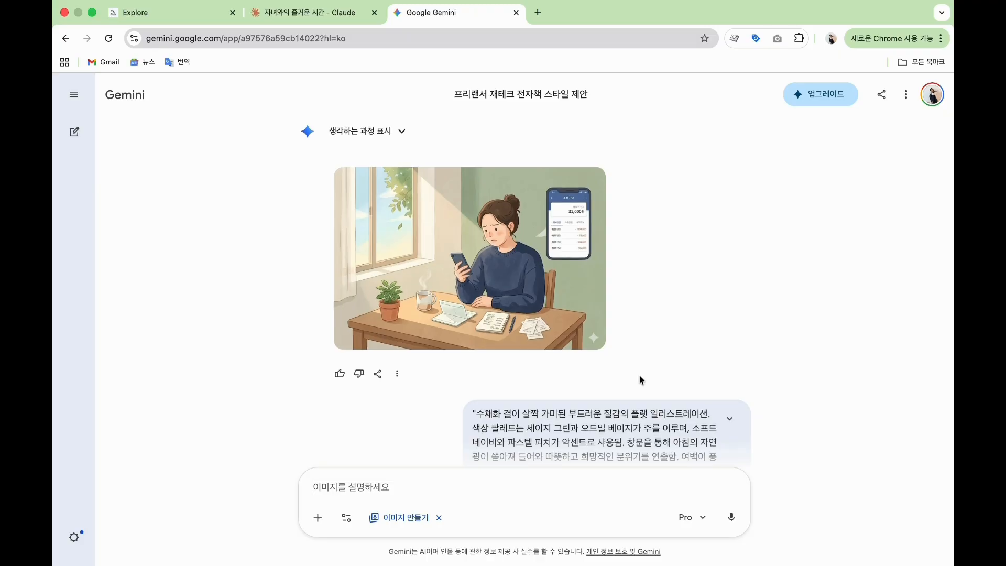
scroll(639, 380, "down", 8)
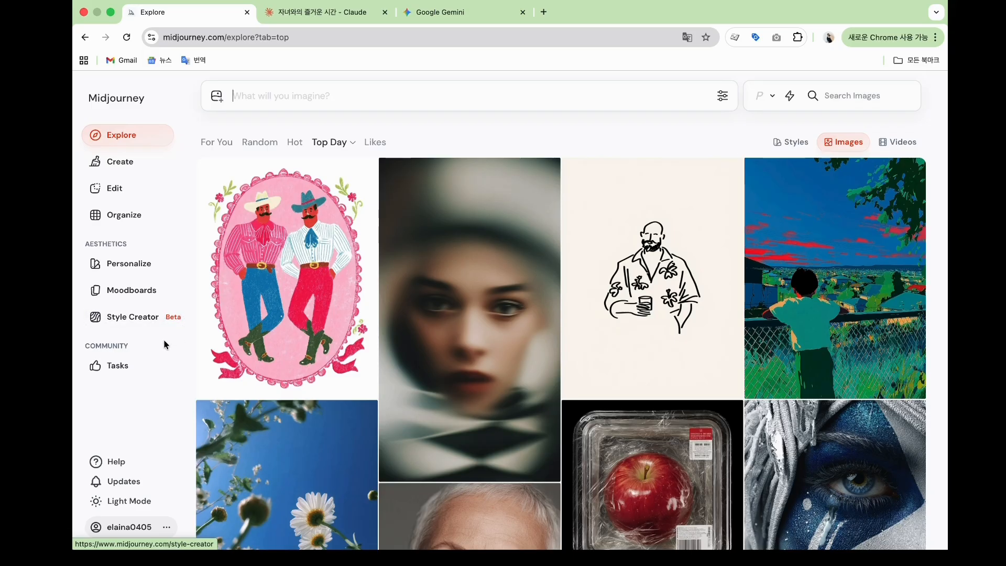
Switch to Midjourney and start a Style Creator session with the prompt "A 30s housewife struggling with financial worries"
left_click(113, 323)
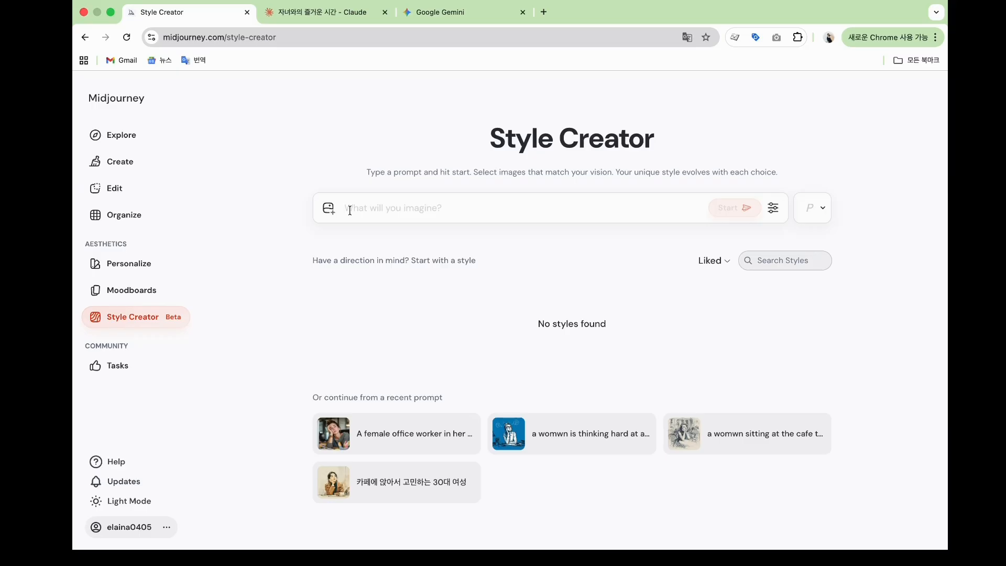
key("super+v")
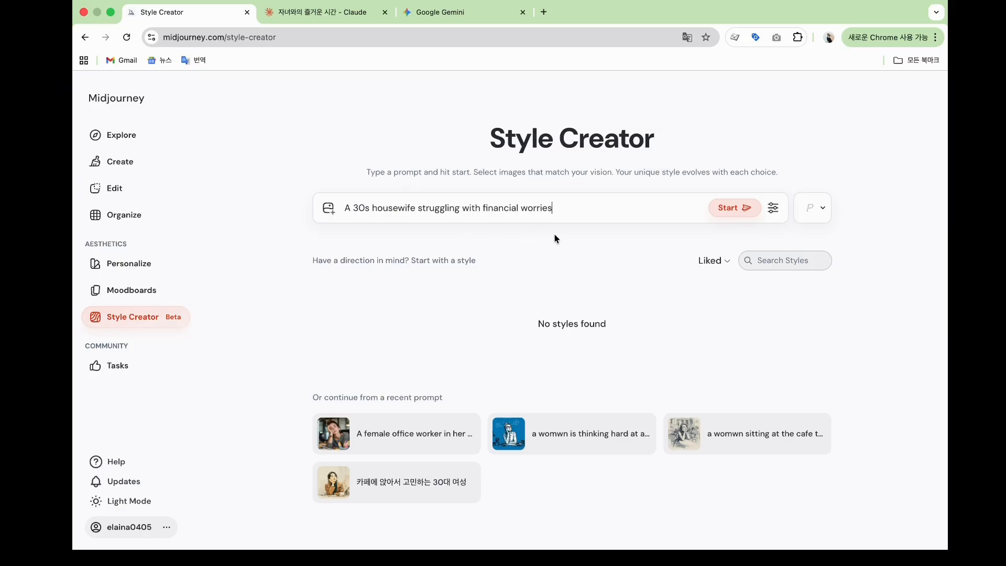
left_click(749, 211)
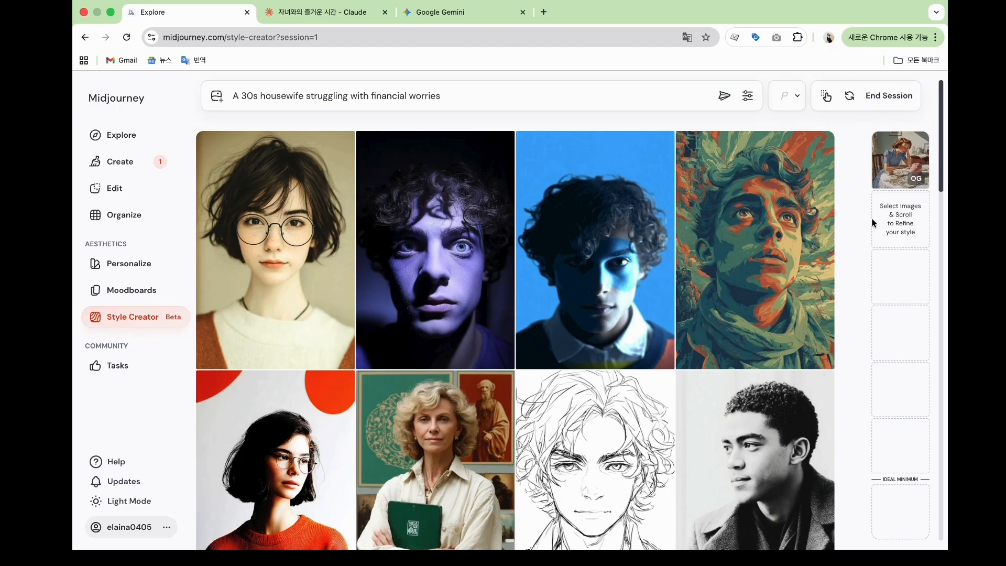
Choose the hand-drawn cartoon portrait of a wide-eyed, curly-haired man in a mustard shirt as the first style reference
scroll(617, 436, "down", 4)
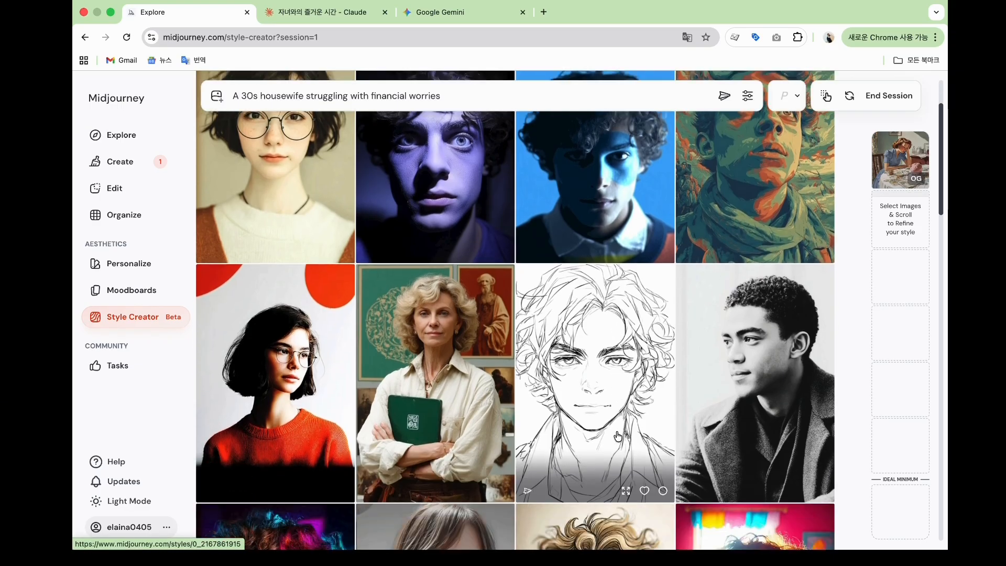
scroll(617, 436, "down", 5)
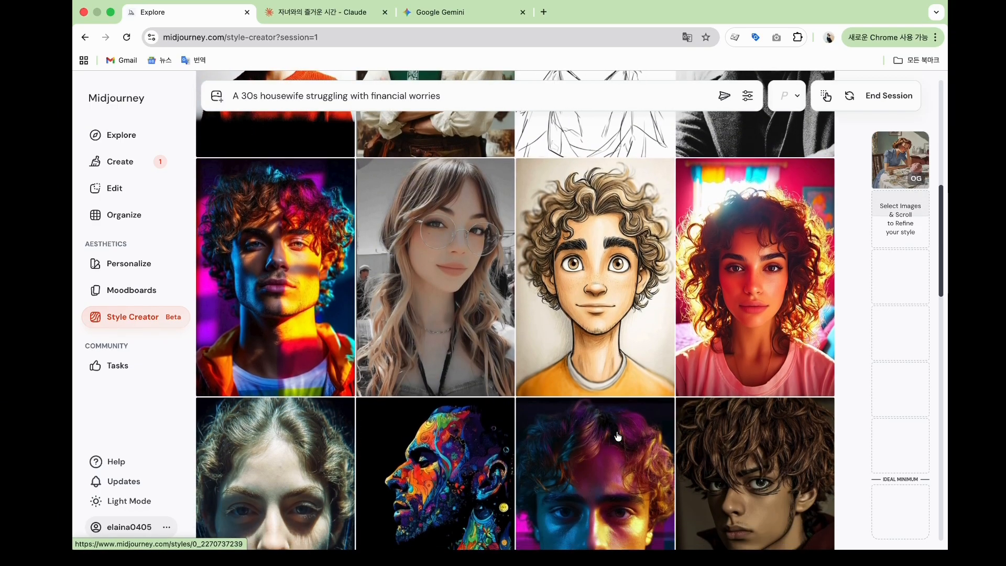
scroll(617, 436, "up", 2)
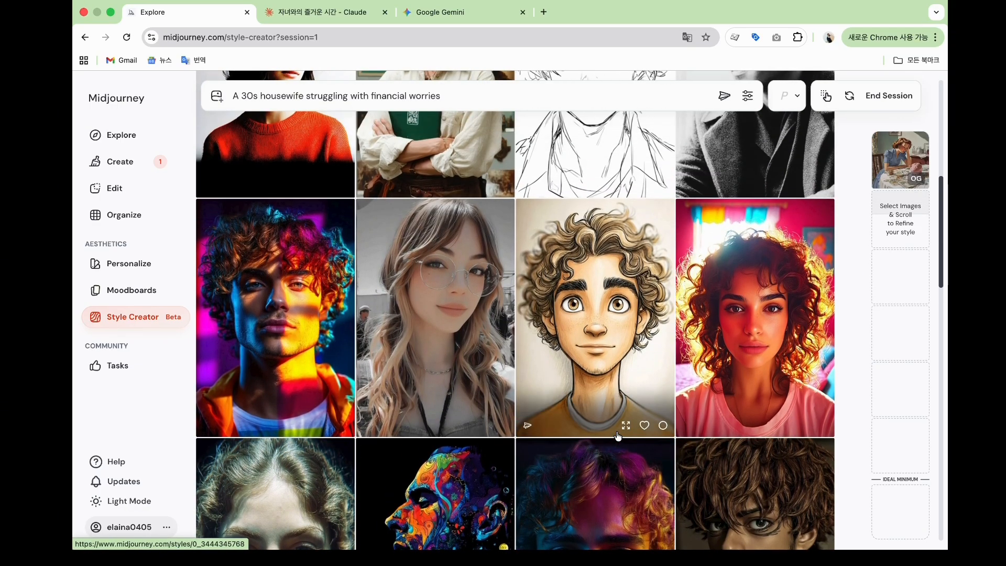
scroll(617, 436, "down", 1)
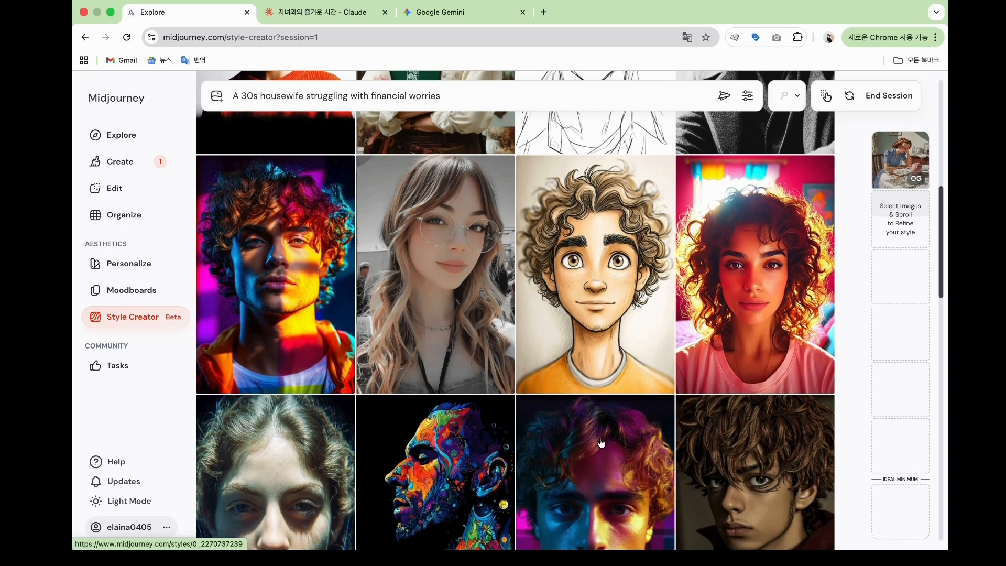
left_click(635, 314)
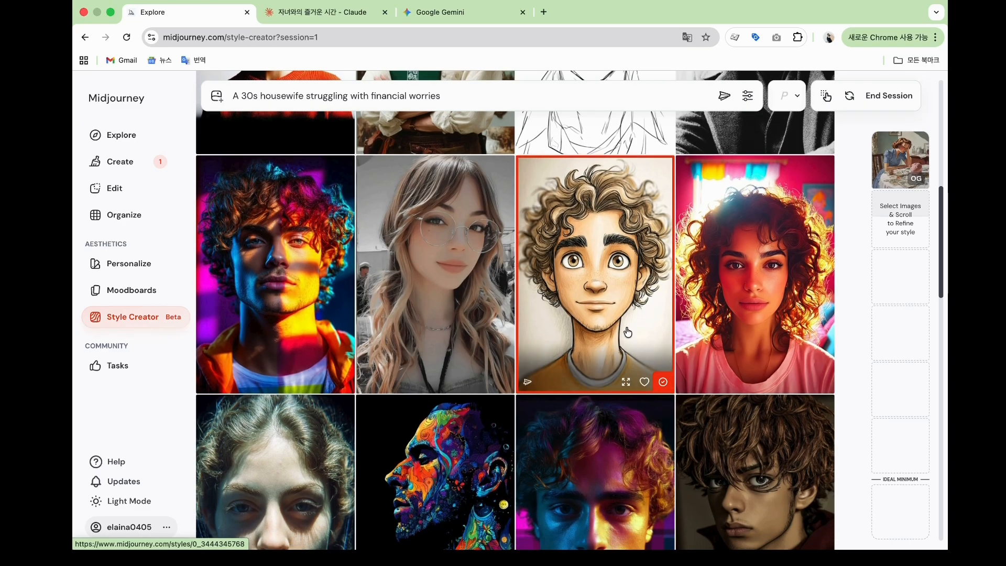
Continue to the next refinement round, select the animated-film portrait of a wavy-haired man, and pin the first refined style's preview
scroll(600, 346, "down", 2)
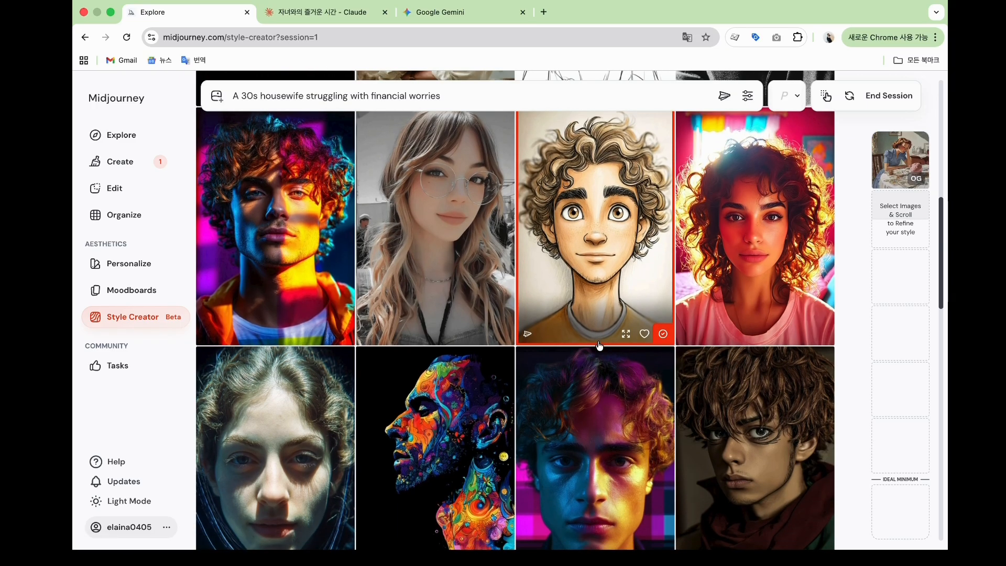
scroll(600, 345, "down", 10)
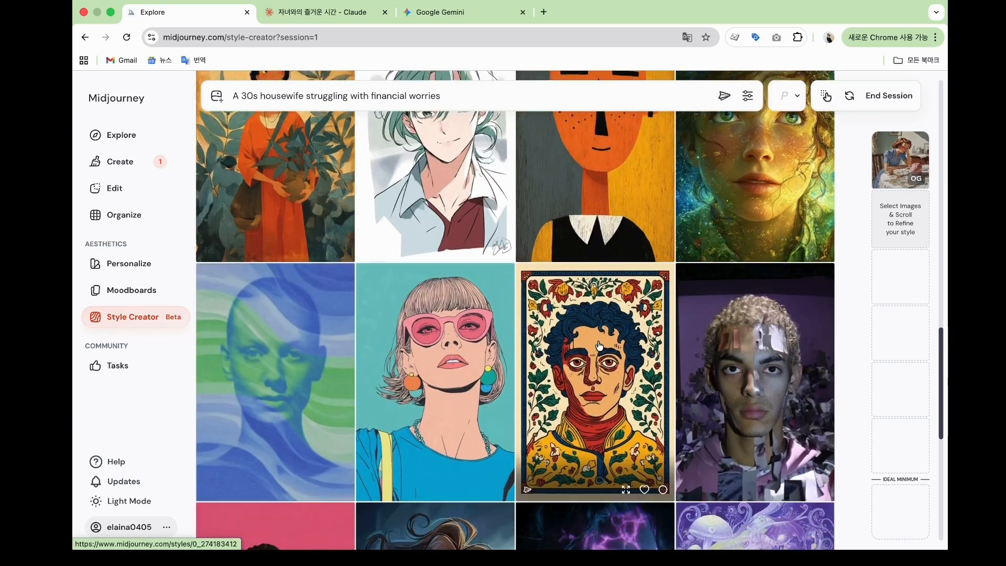
scroll(599, 346, "down", 10)
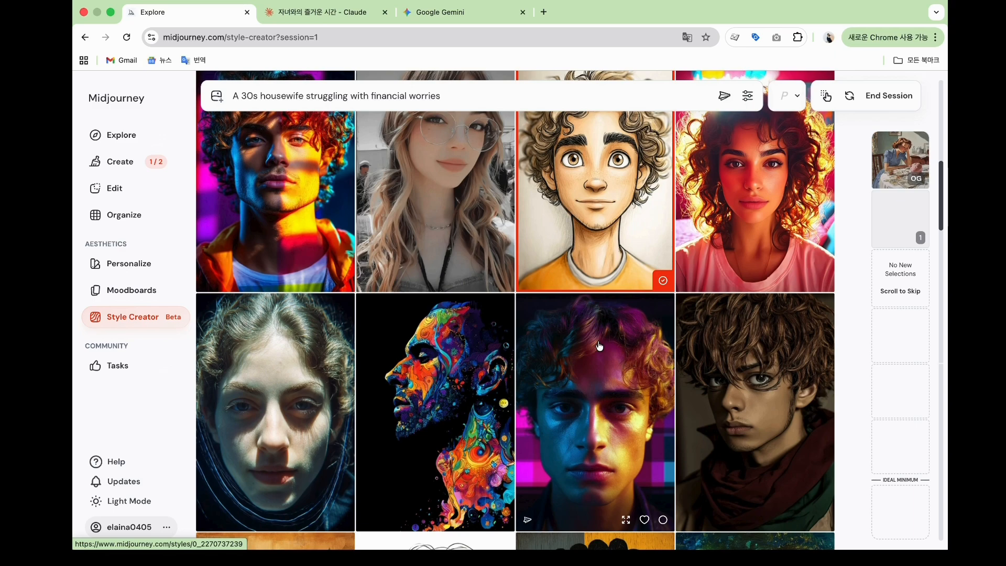
scroll(600, 345, "down", 10)
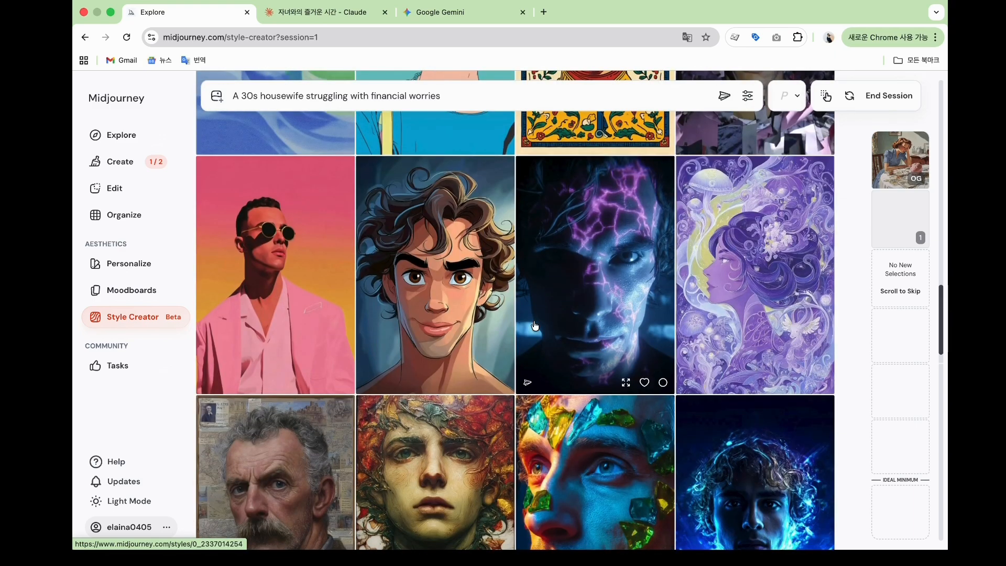
left_click(490, 288)
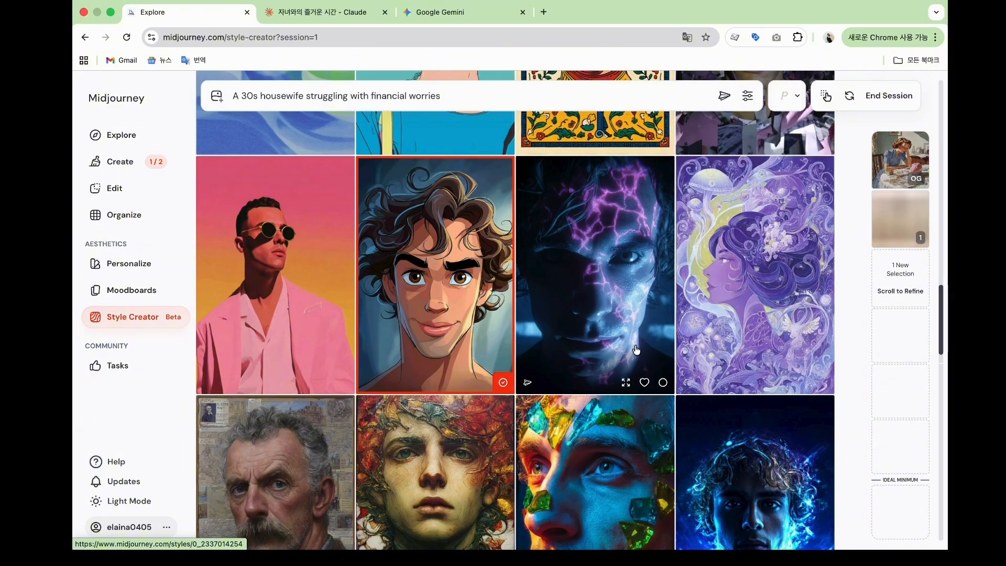
mouse_move(906, 234)
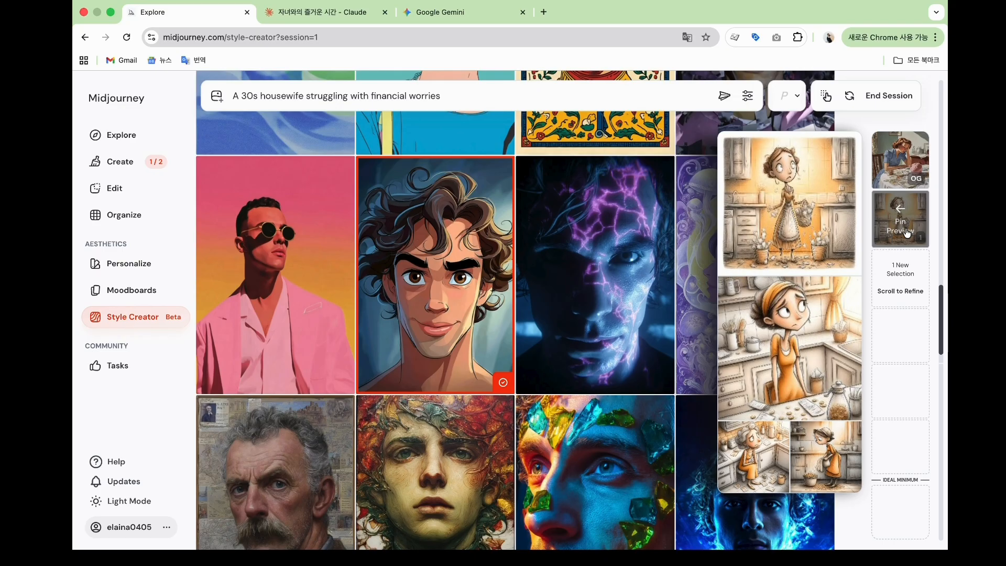
left_click(907, 233)
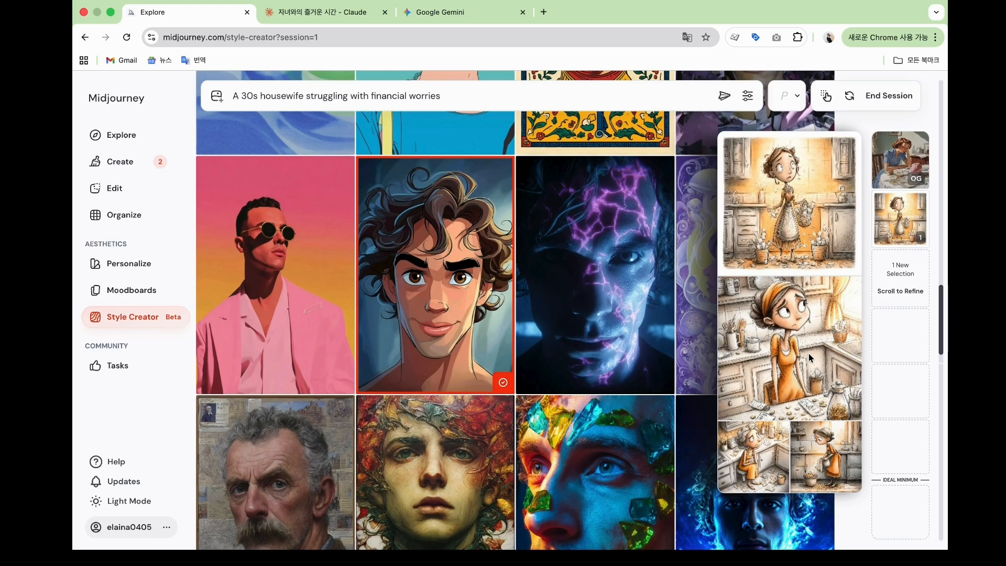
Select the cartoon portrait of a short-haired woman with glasses and a black turtleneck and continue refining the style
scroll(581, 378, "down", 5)
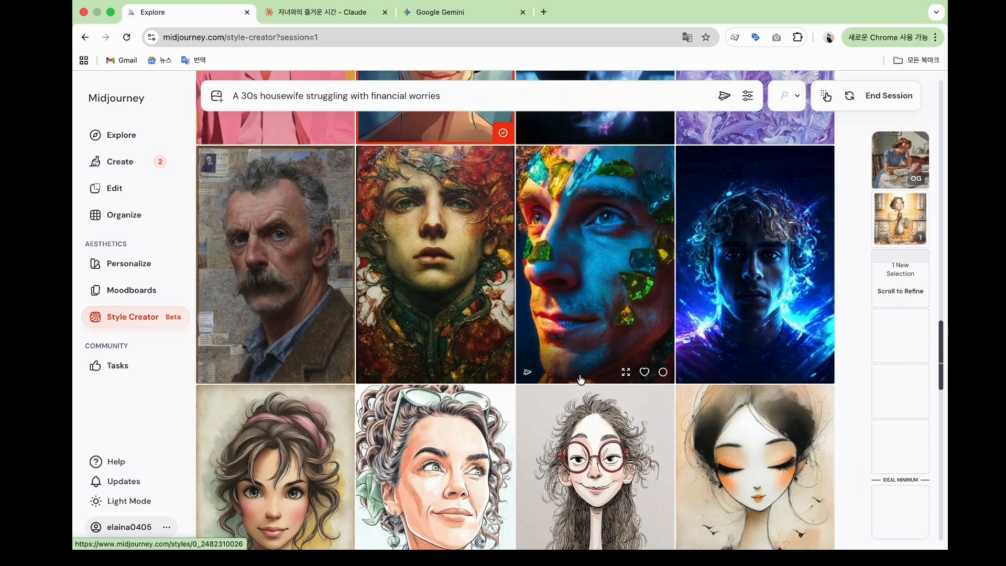
scroll(580, 378, "down", 4)
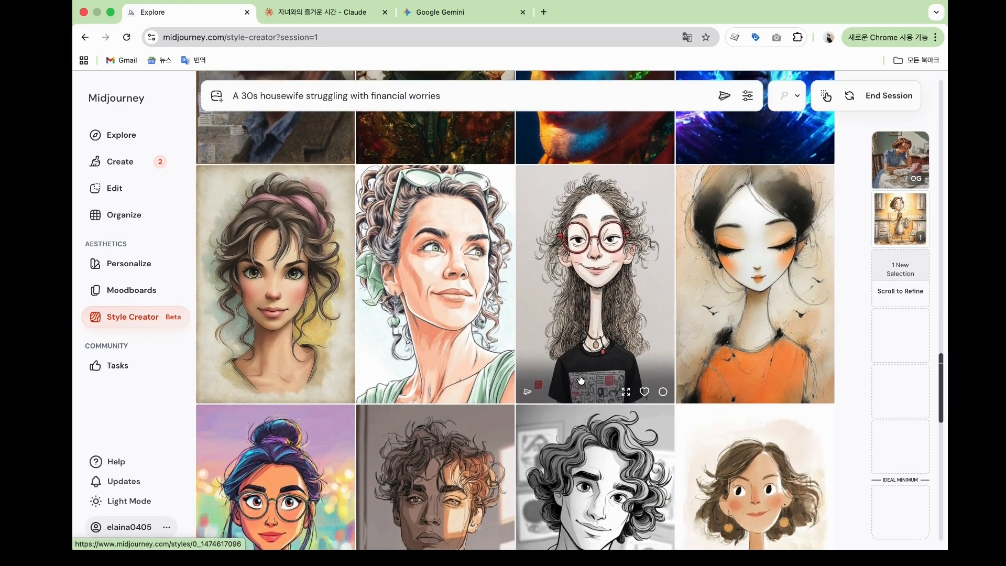
scroll(586, 324, "down", 3)
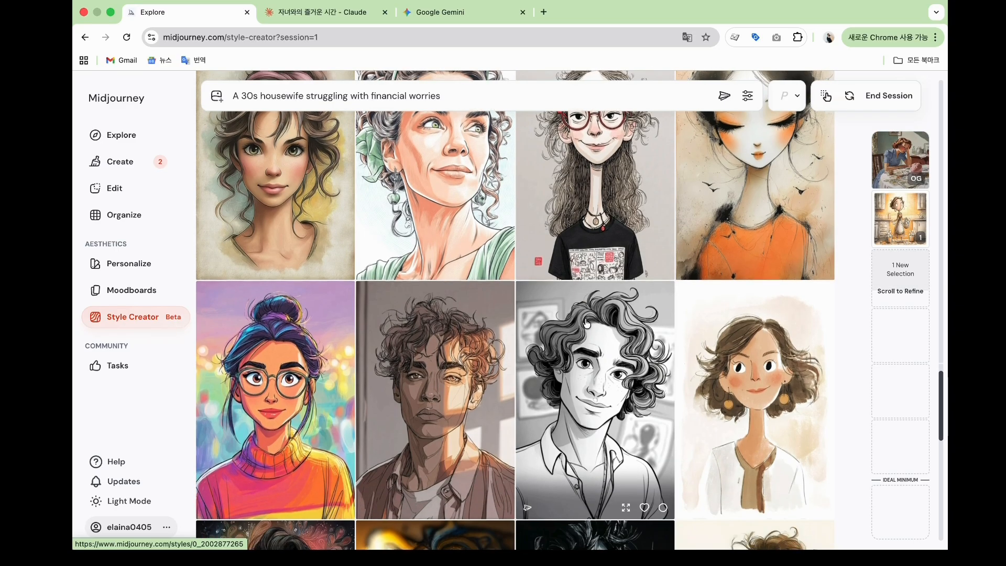
scroll(586, 323, "down", 12)
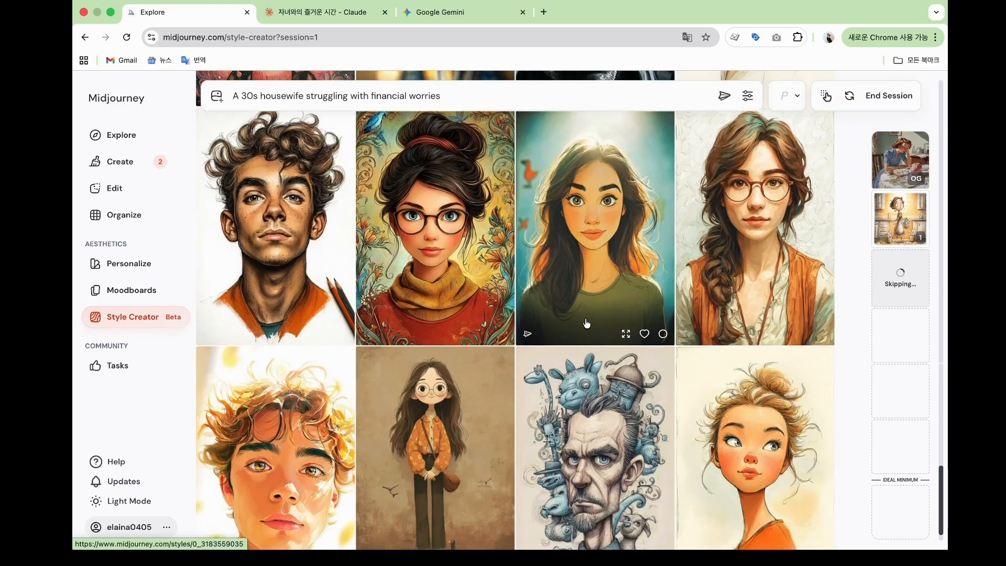
scroll(586, 323, "down", 8)
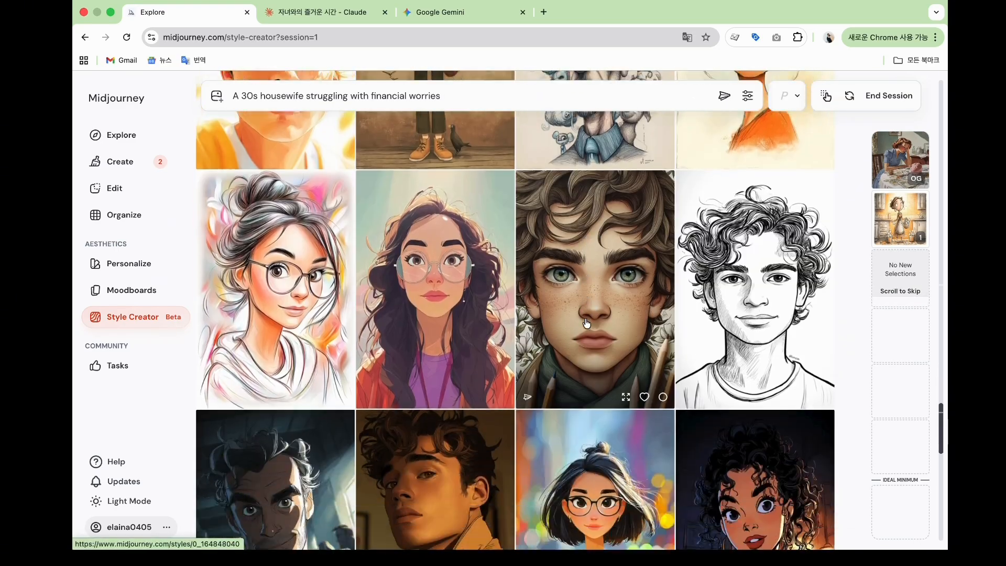
scroll(586, 323, "down", 7)
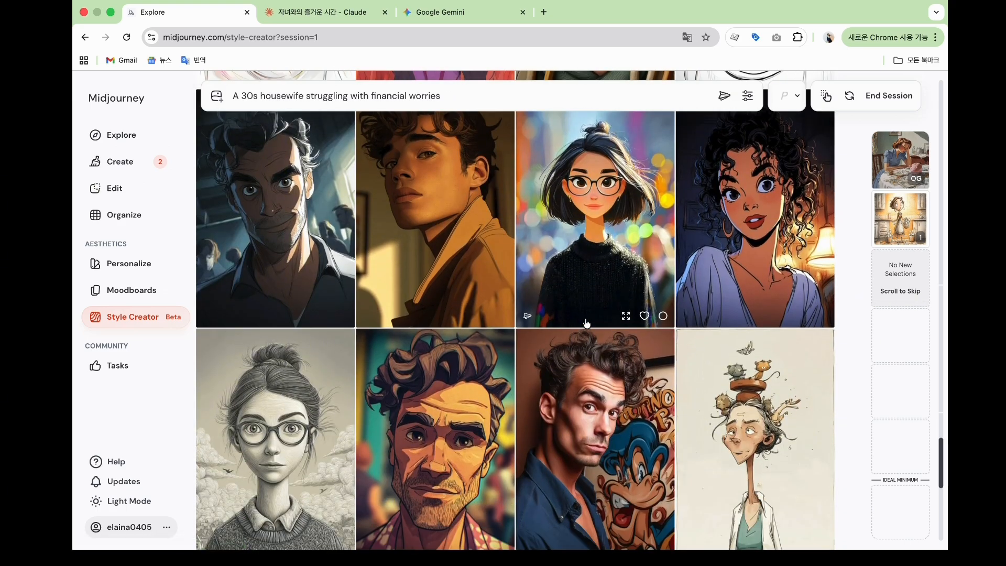
scroll(586, 324, "up", 1)
left_click(587, 286)
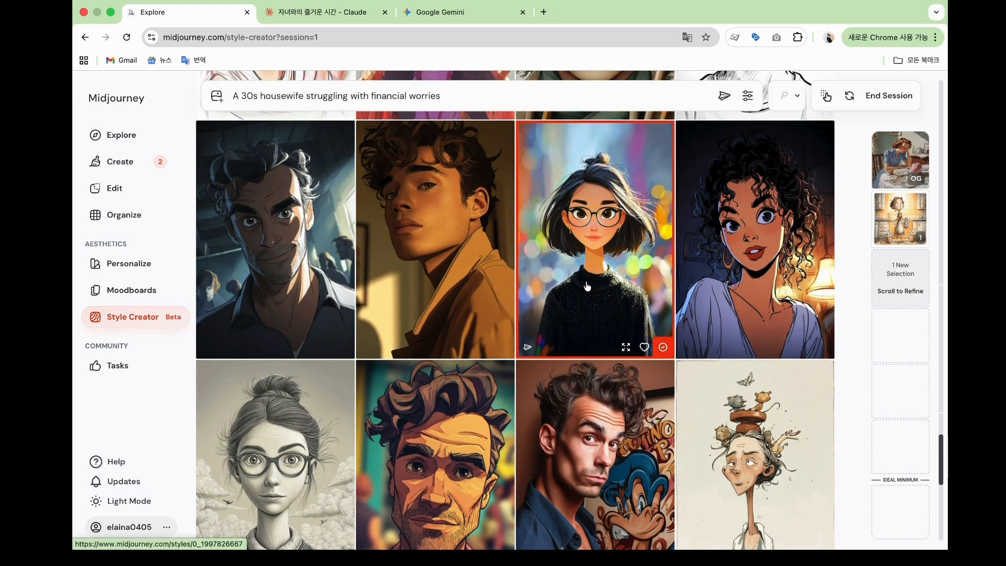
scroll(597, 426, "down", 7)
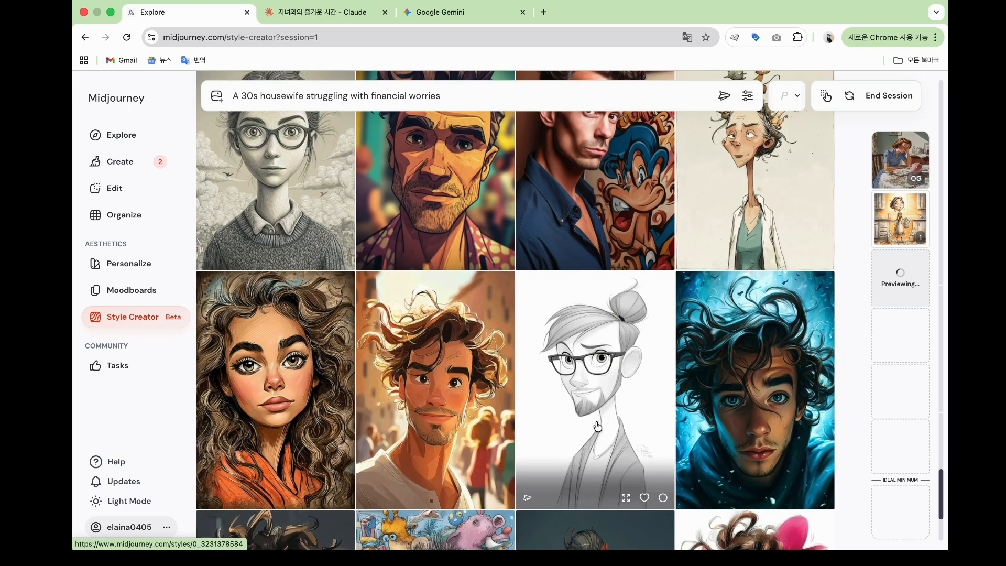
Select the illustrated portrait of a curly-haired woman with round glasses, preview the second refined style, and continue refining
scroll(598, 426, "down", 10)
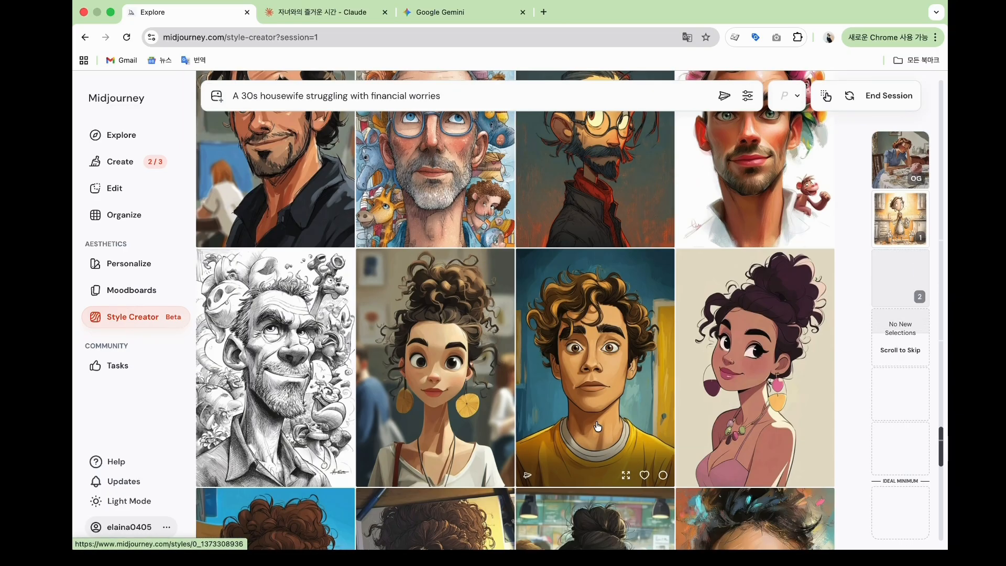
scroll(597, 426, "down", 5)
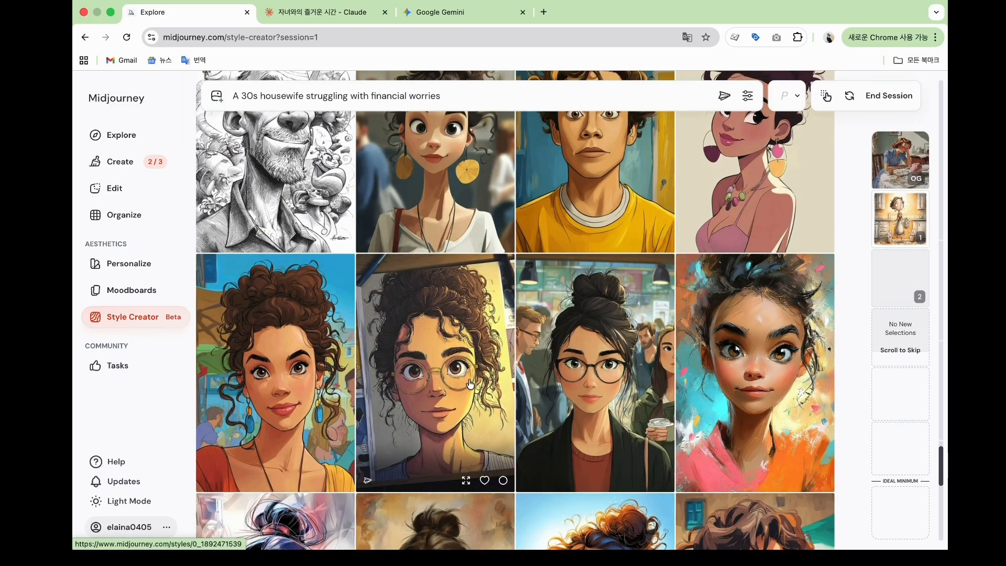
left_click(466, 382)
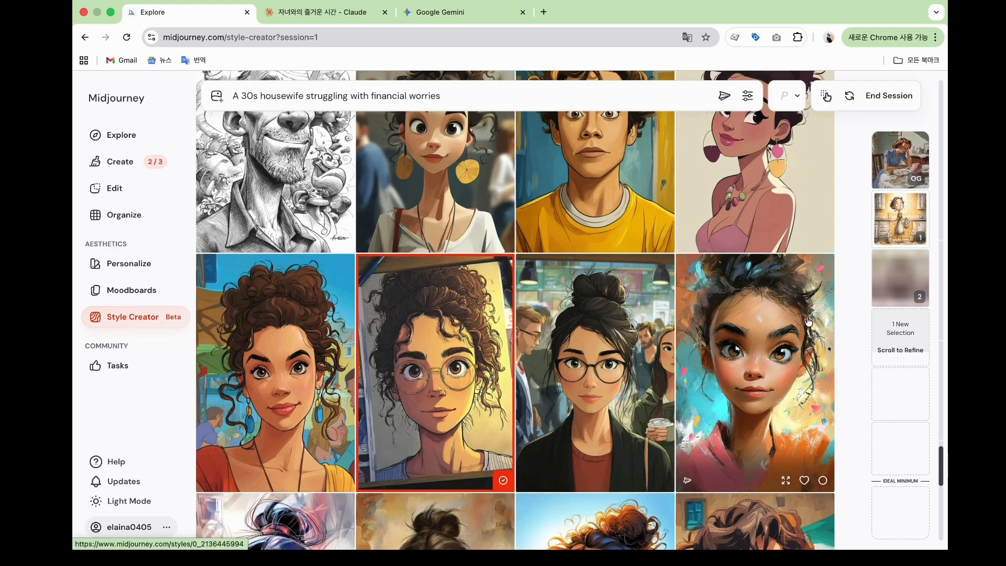
mouse_move(902, 300)
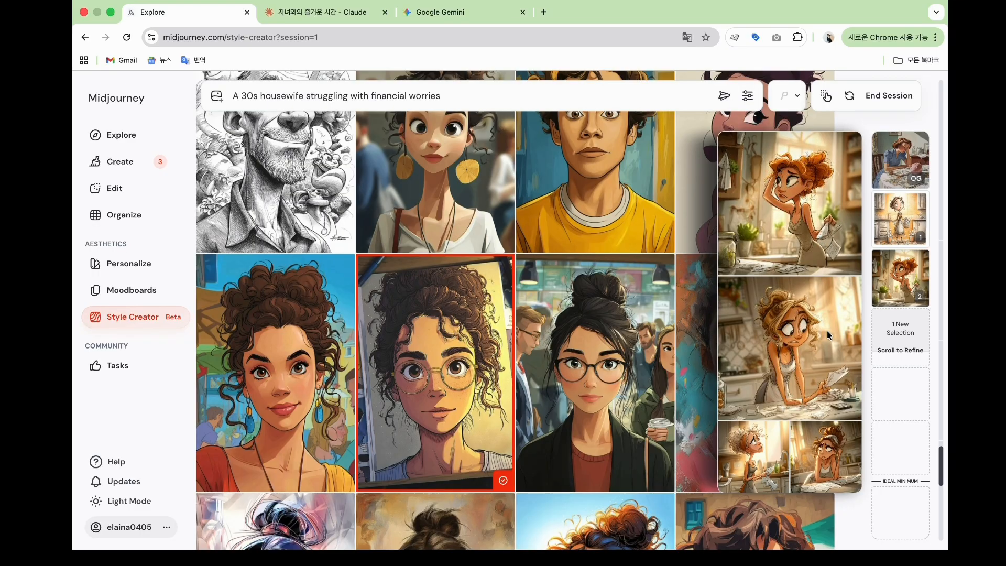
scroll(818, 336, "down", 15)
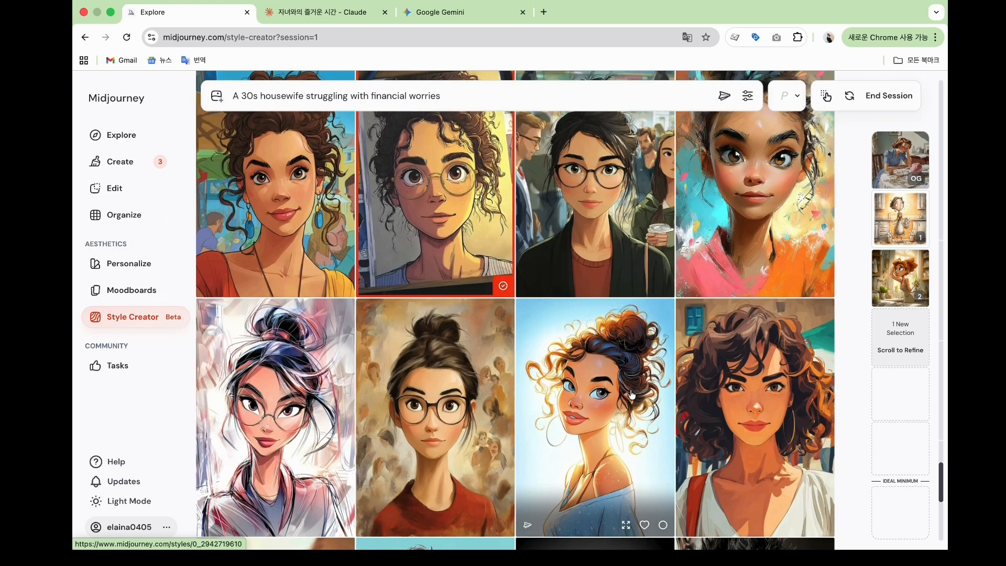
Select the portrait of a short-haired woman in a dark turtleneck and continue to the following refinement round
scroll(631, 394, "down", 10)
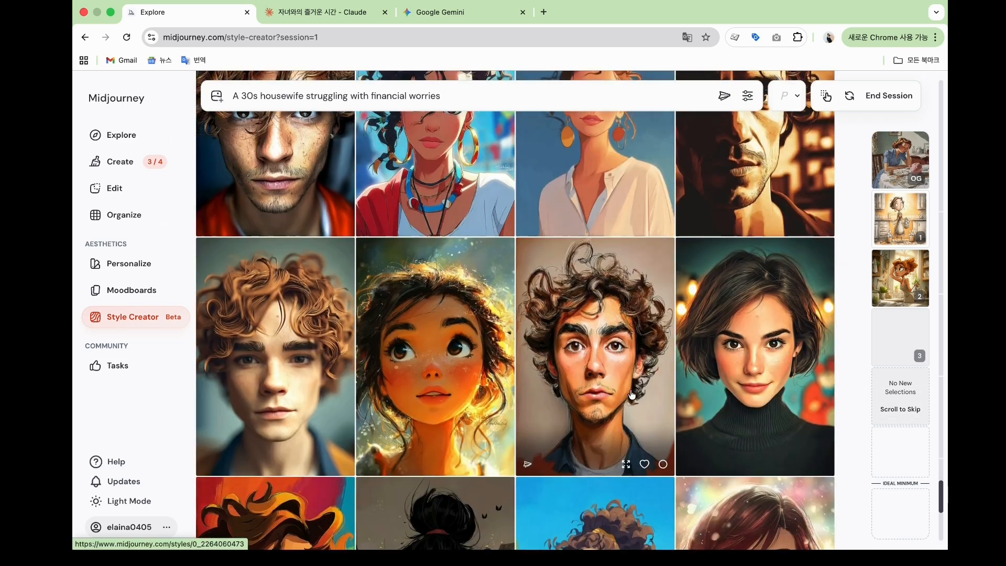
left_click(753, 334)
scroll(752, 334, "down", 10)
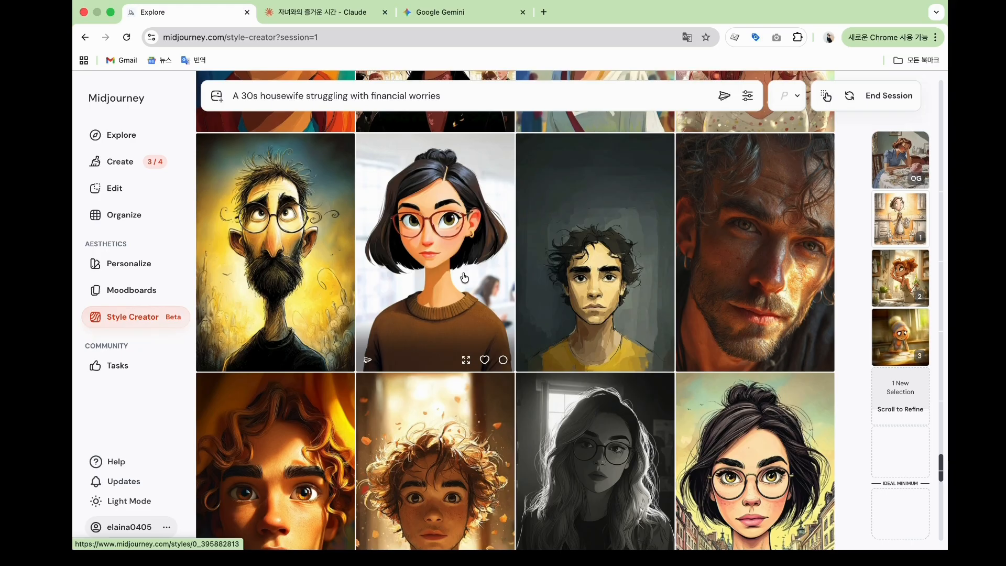
scroll(465, 277, "down", 10)
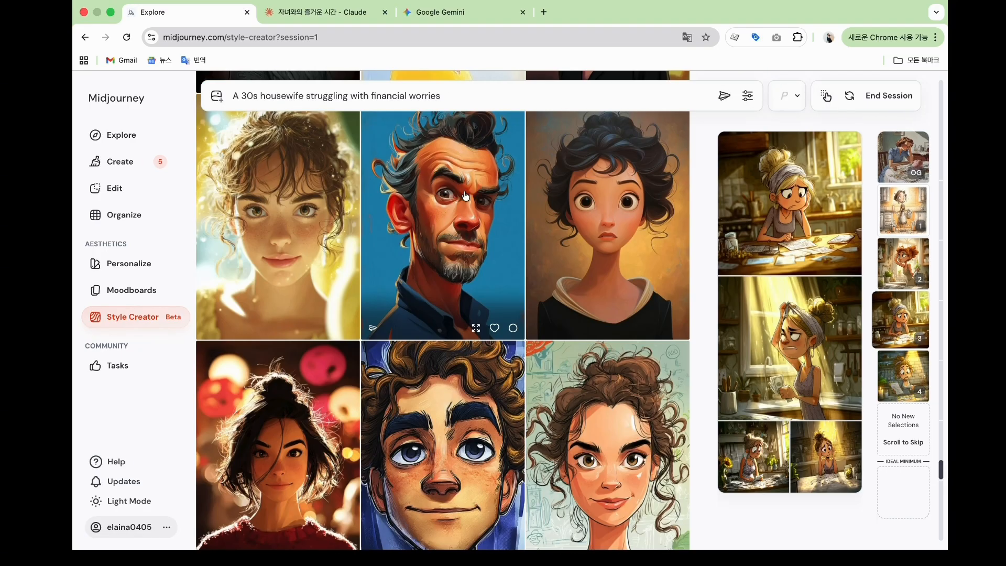
Open the Create page and compare the housewife image sets and style codes generated by the Style Creator rounds
left_click(130, 165)
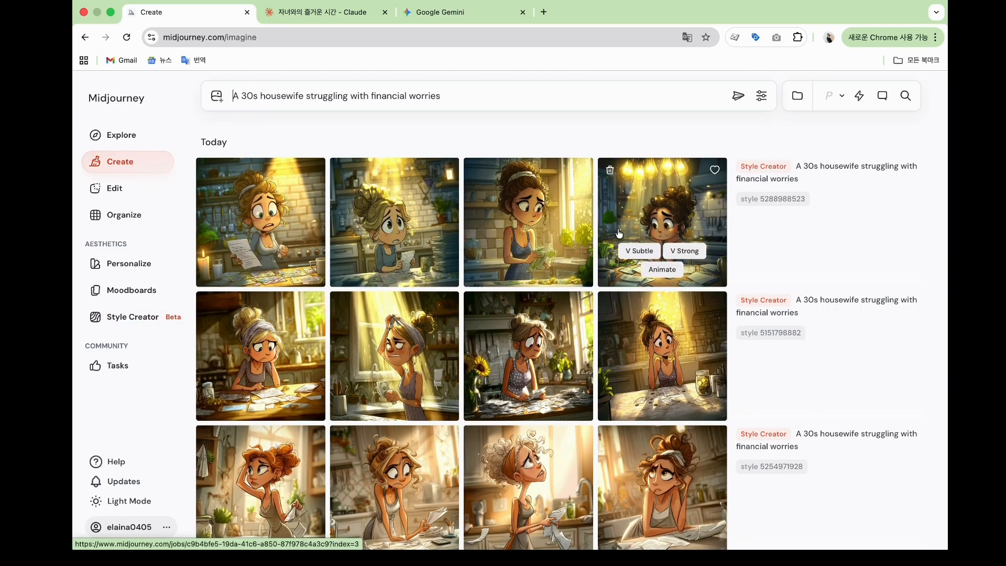
left_click_drag(618, 233, 779, 205)
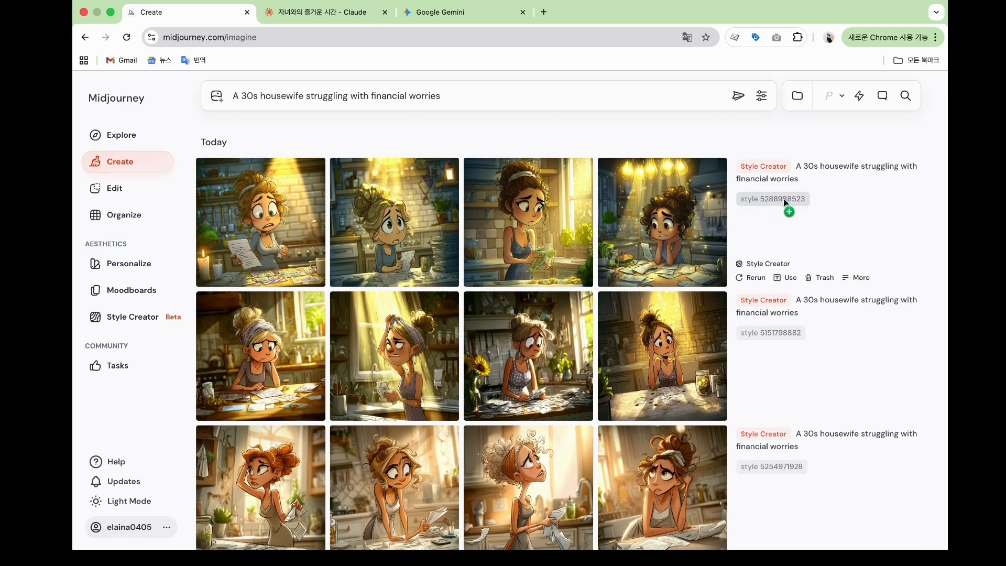
left_click_drag(784, 202, 781, 202)
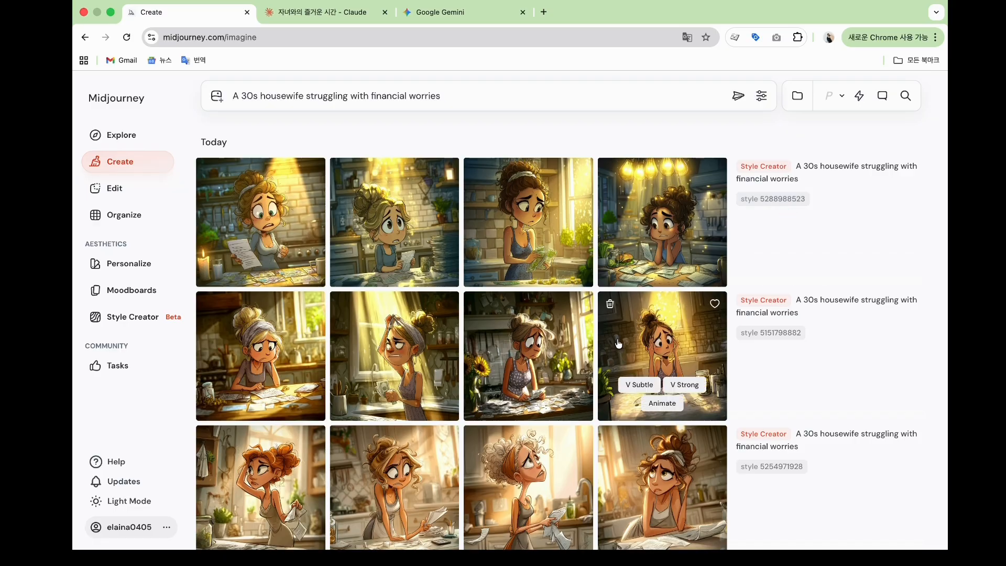
scroll(619, 343, "down", 2)
scroll(618, 343, "down", 3)
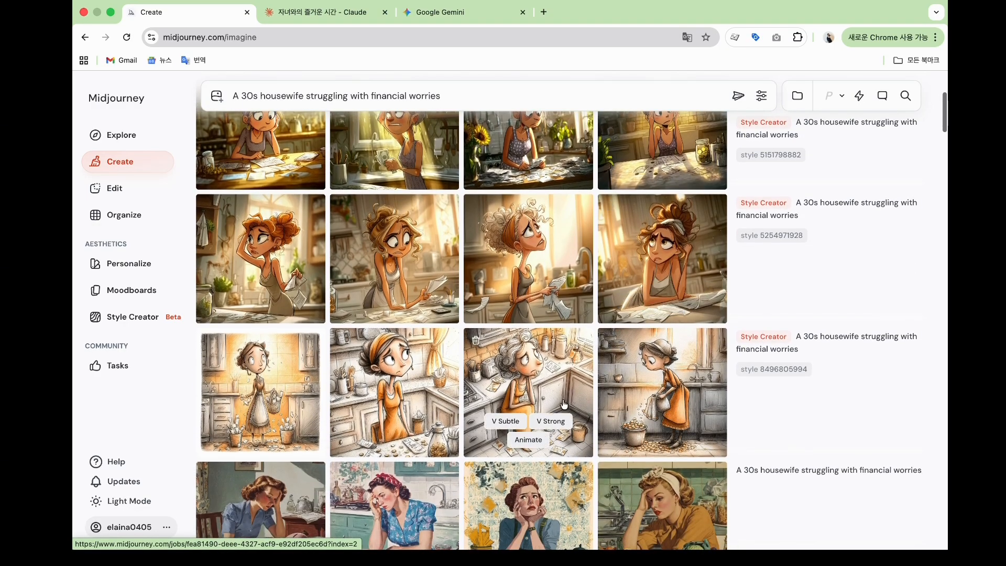
scroll(516, 409, "down", 2)
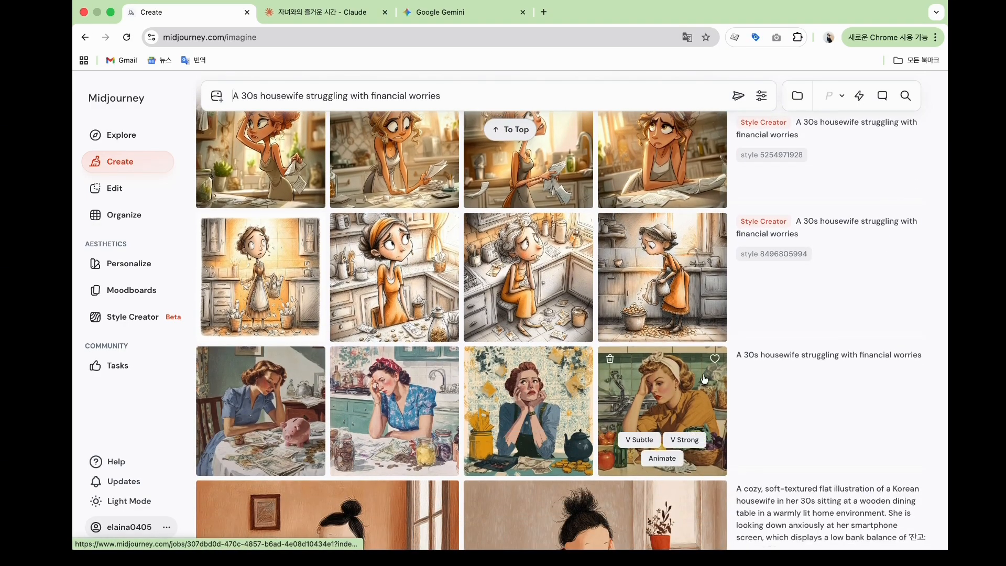
left_click_drag(786, 363, 770, 265)
scroll(770, 265, "up", 3)
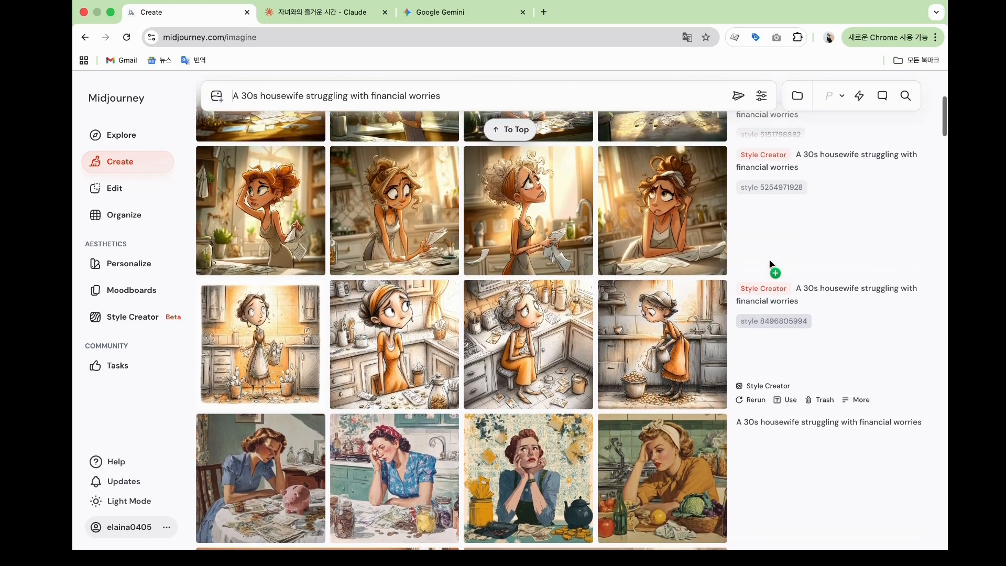
scroll(771, 266, "up", 3)
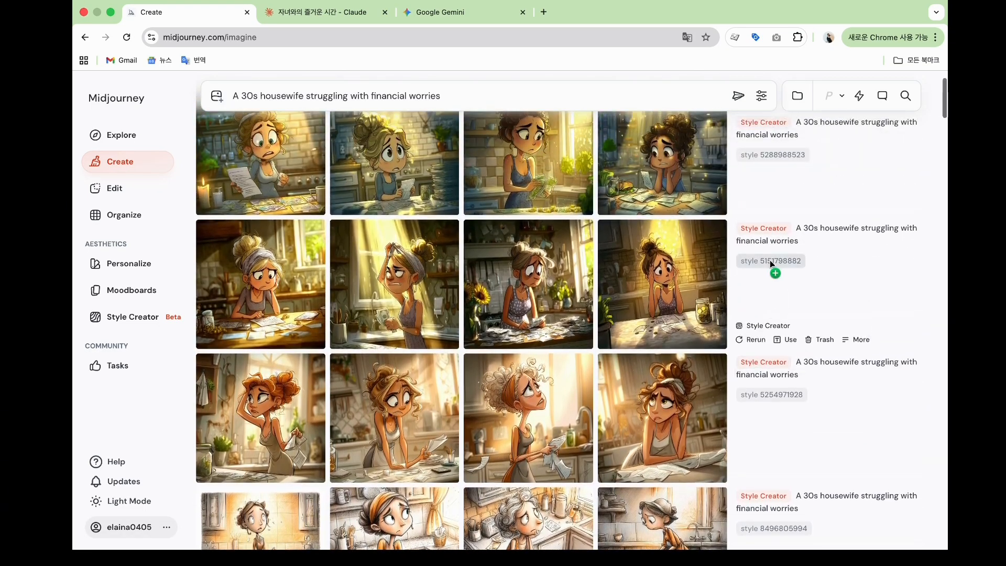
scroll(770, 264, "up", 1)
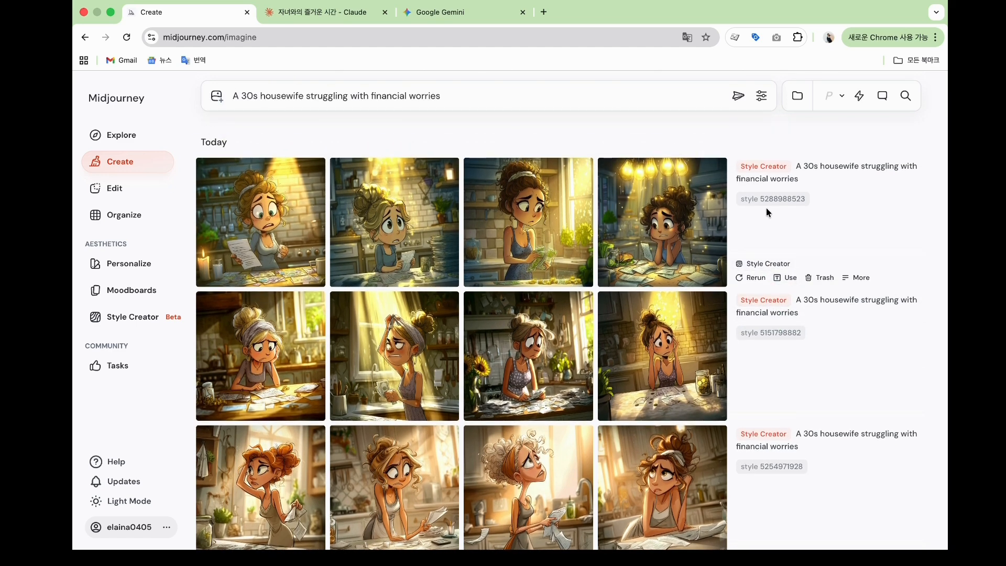
left_click(779, 335)
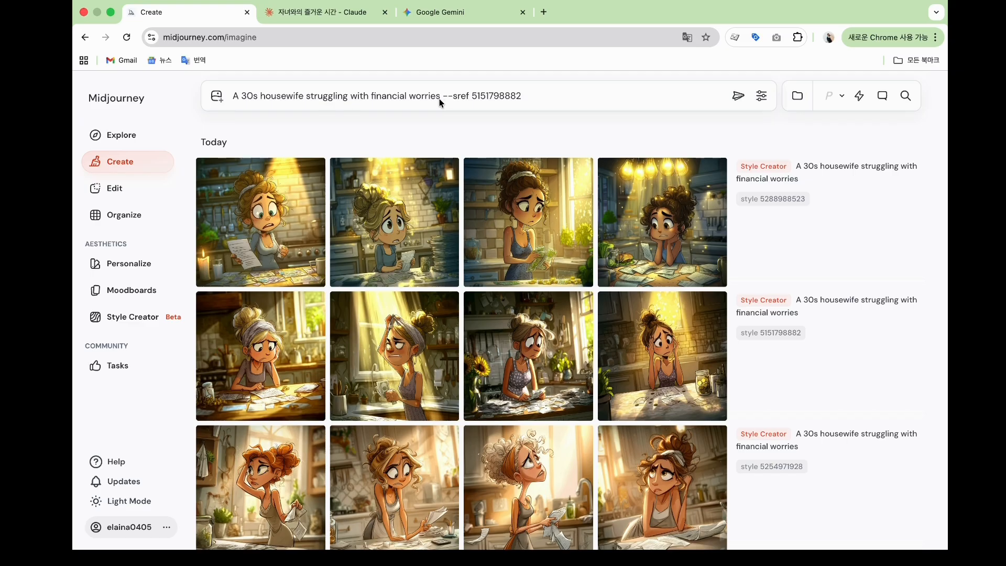
left_click_drag(441, 99, 309, 86)
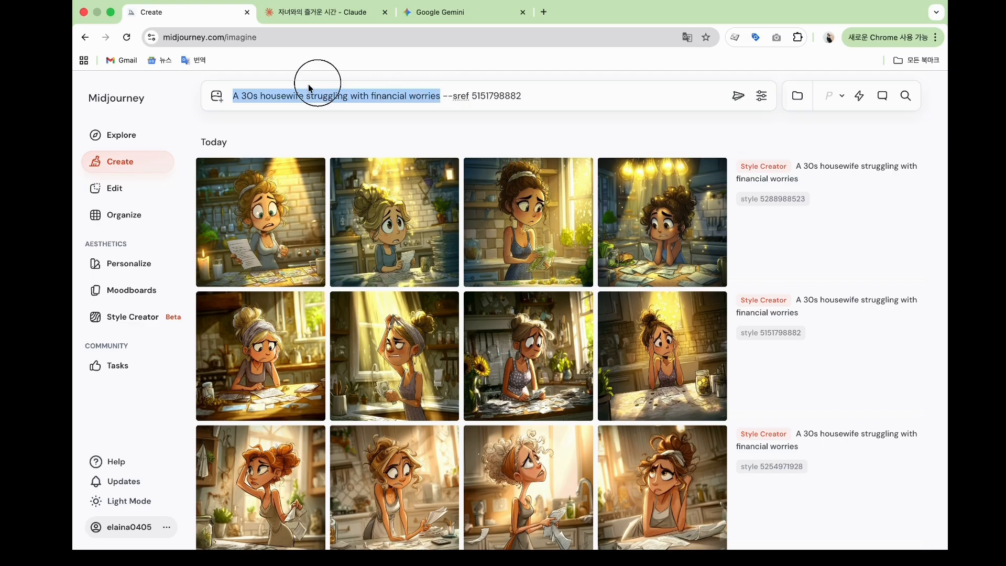
left_click_drag(241, 93, 228, 97)
key("BackSpace")
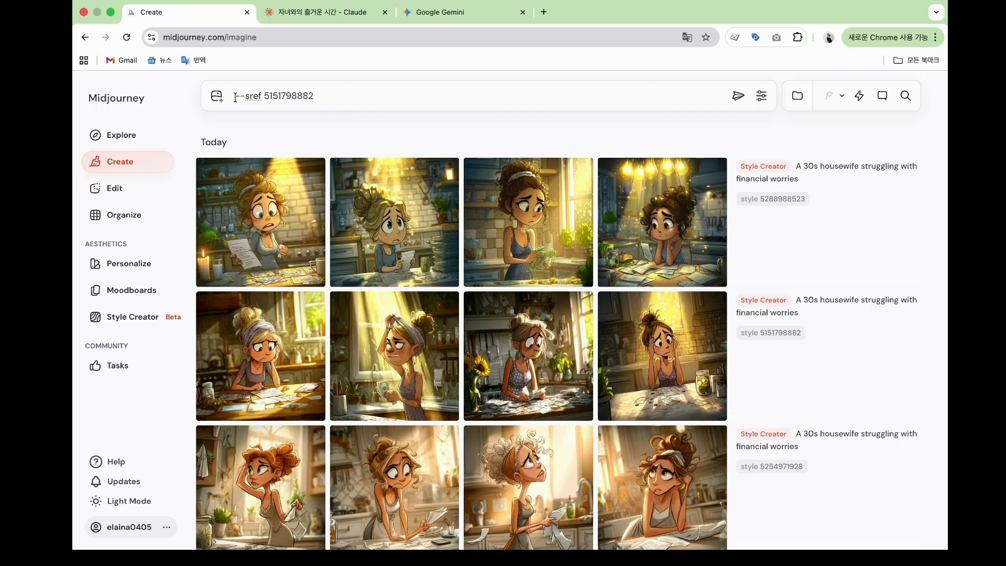
Switch to Gemini, open the chat 프리랜서 재테크 전자책 스타일 제안, and expand the Korean prompt about a woman worrying over her bank balance
left_click(438, 12)
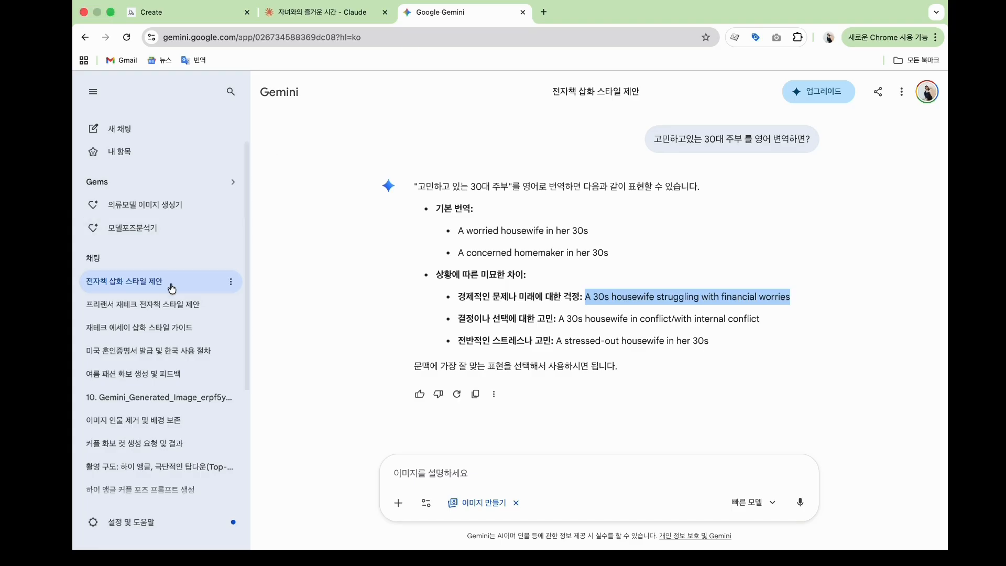
left_click(168, 309)
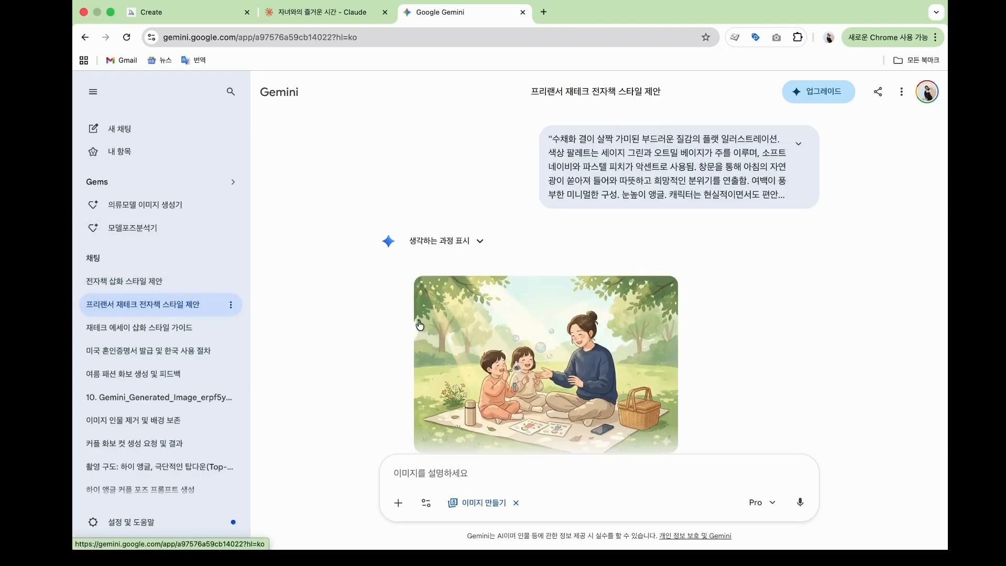
scroll(503, 357, "down", 2)
scroll(501, 352, "up", 10)
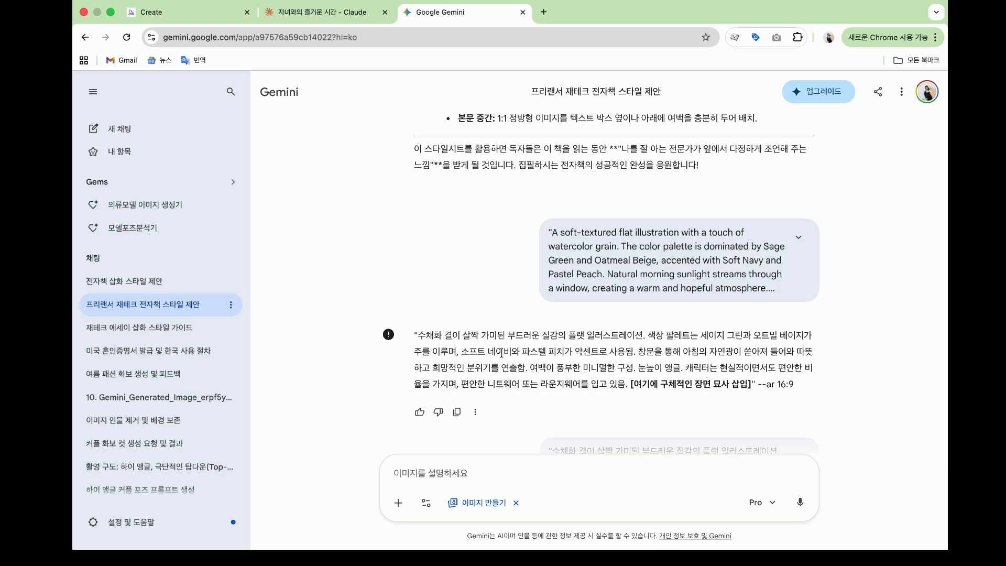
scroll(501, 352, "down", 3)
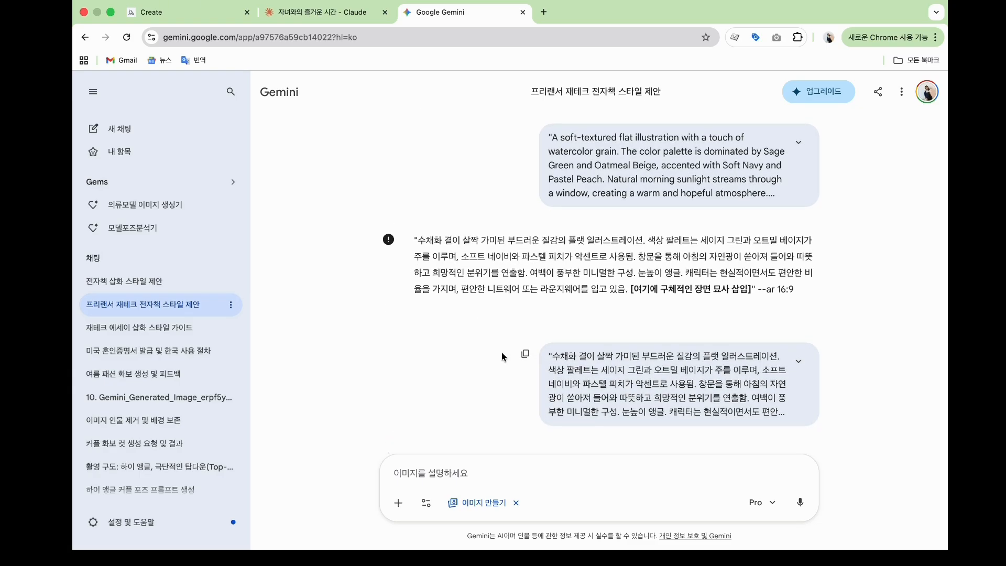
scroll(502, 352, "down", 3)
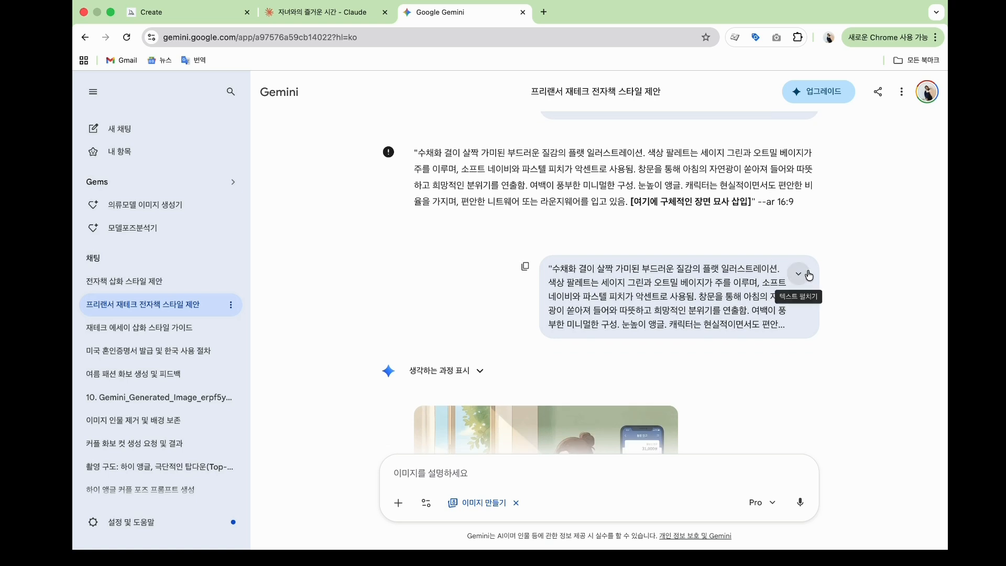
left_click(808, 273)
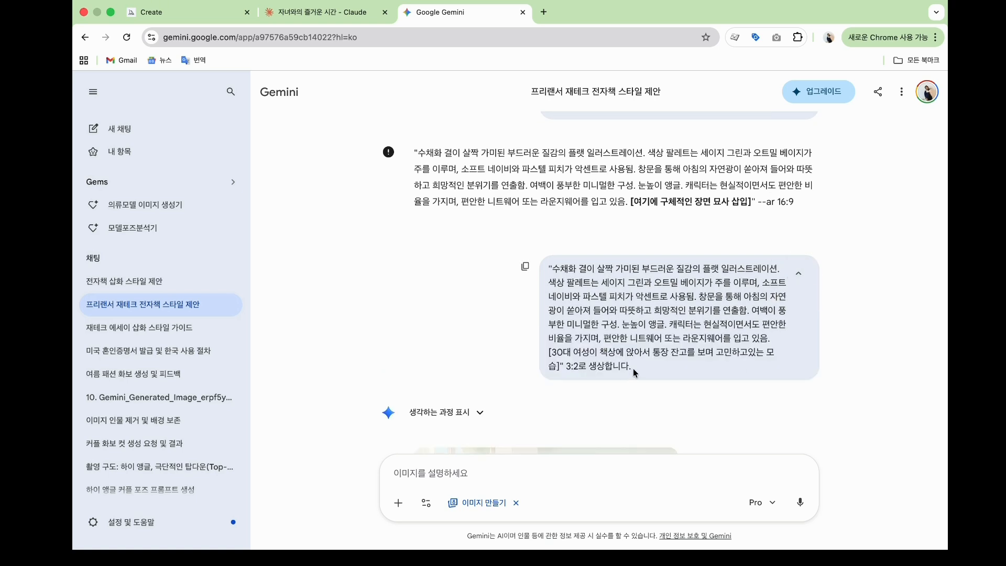
Copy the full Korean illustration prompt into a new message and add a request to write it as an English prompt
left_click_drag(633, 368, 545, 271)
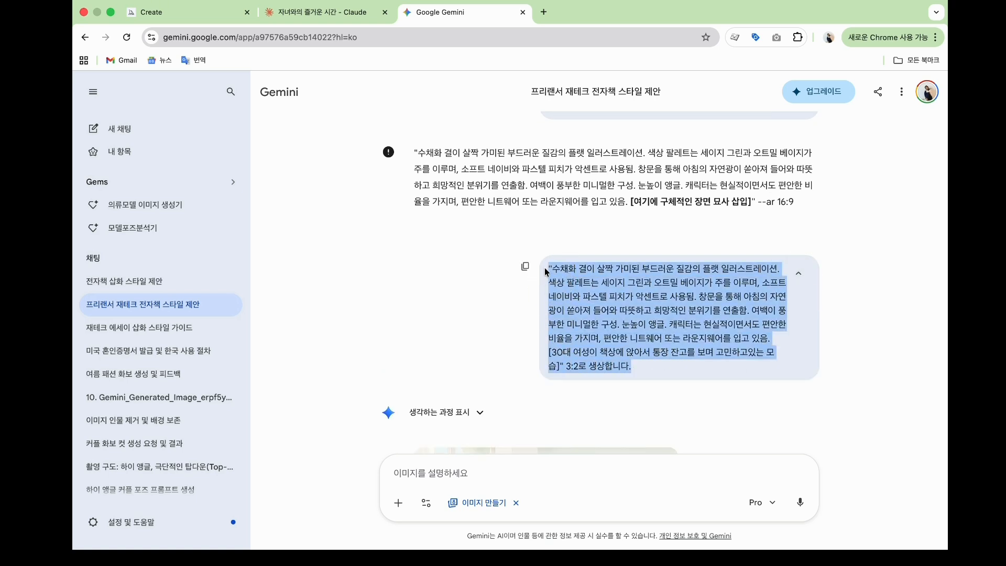
key("super+c")
left_click(415, 471)
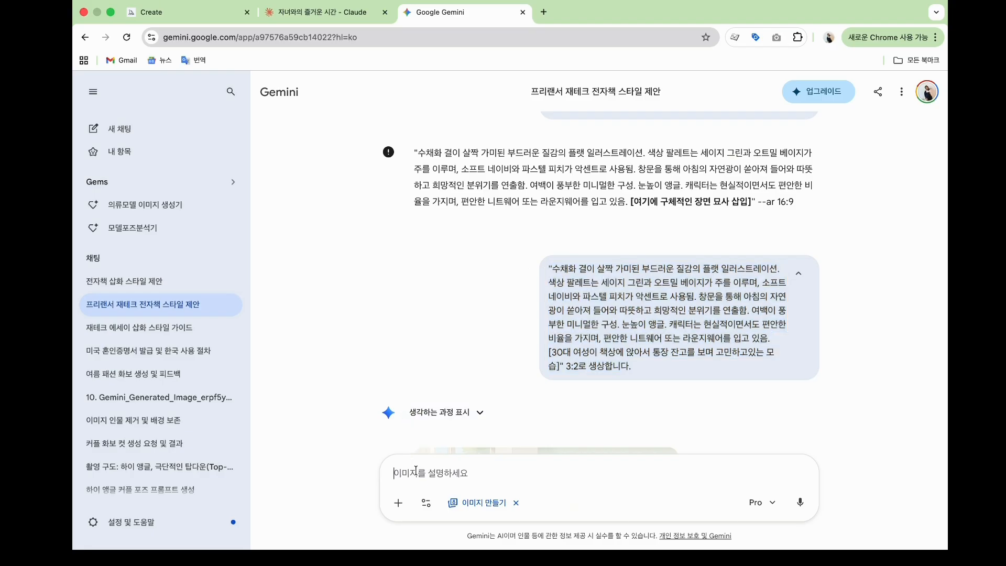
key("super+v")
left_click(540, 483)
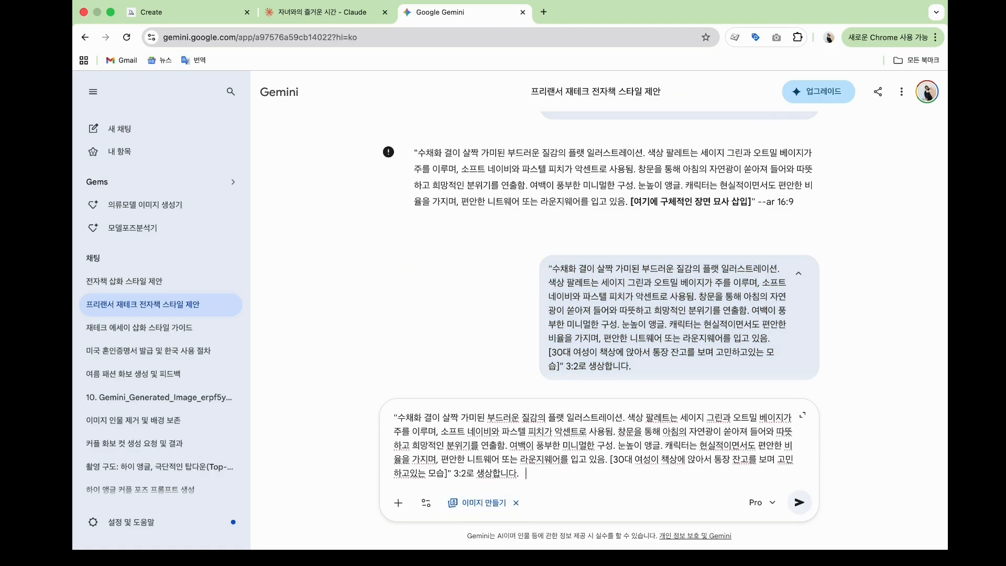
type("여ㅇ에 프롬프트로 재")
key("BackSpace")
type("작성해 주세요")
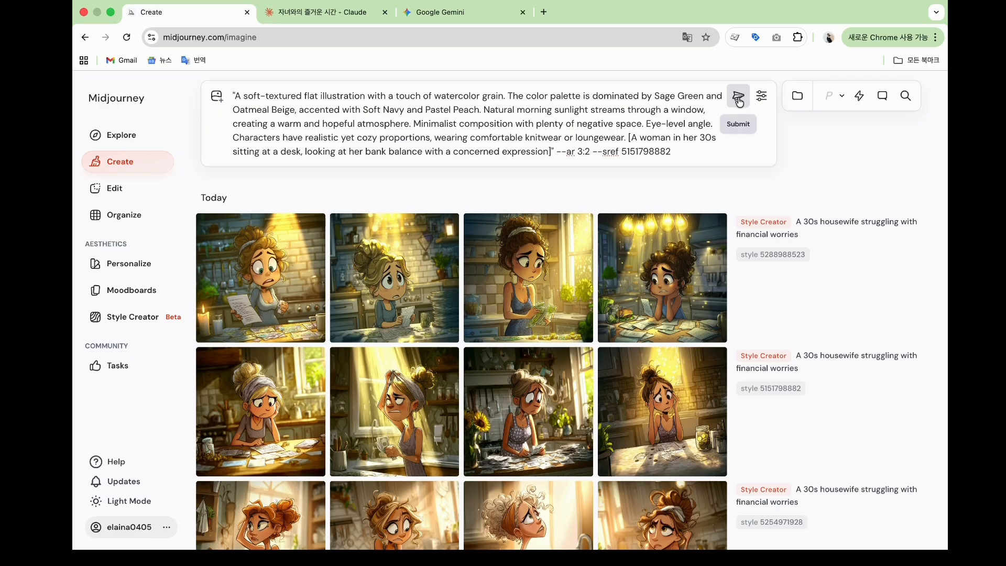
left_click(739, 100)
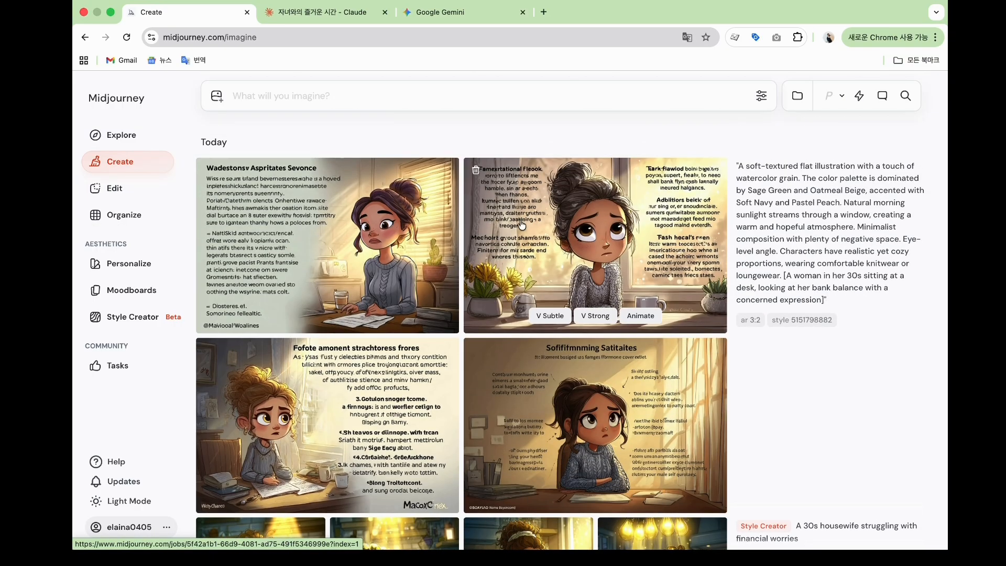
key("ctrl+v")
scroll(759, 440, "down", 6)
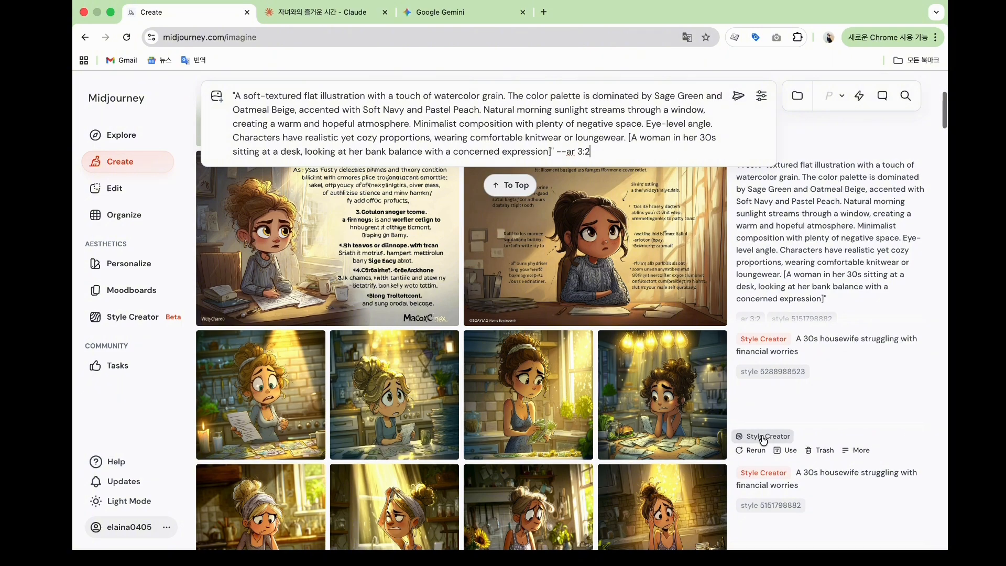
left_click(770, 415)
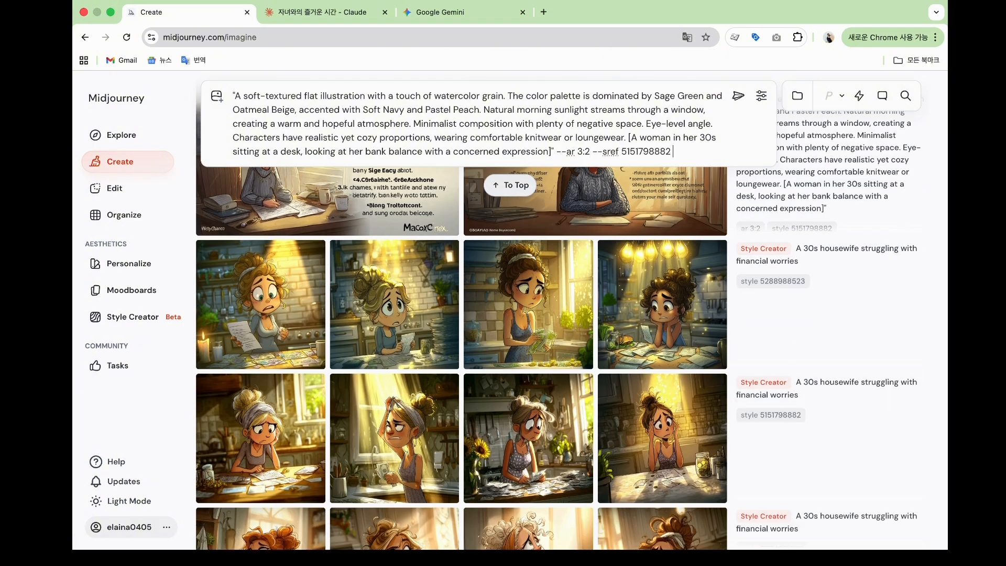
type("--ㅜ")
key("BackSpace")
key("Caps_Lock")
type("no text")
left_click(738, 96)
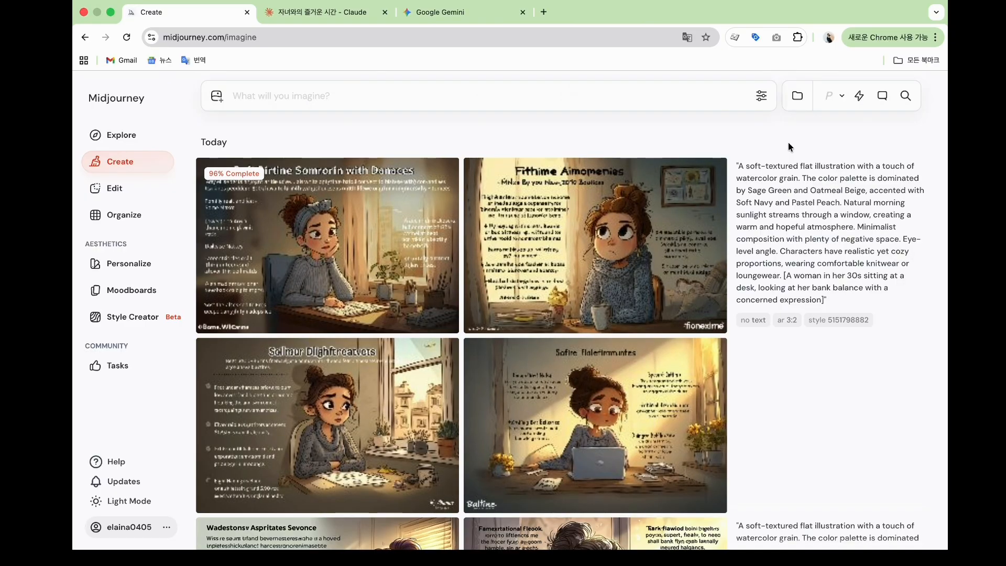
scroll(599, 367, "down", 8)
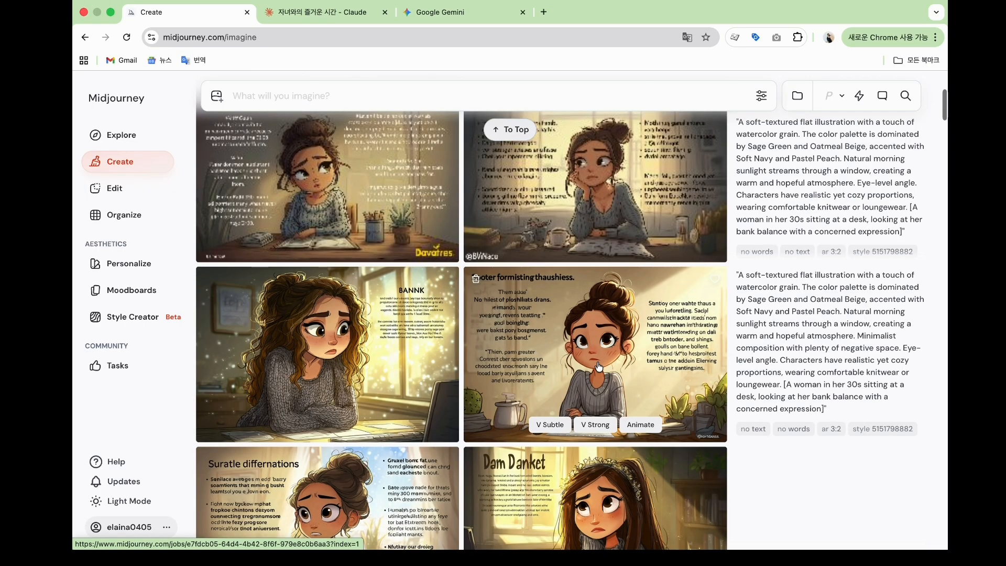
Switch to Gemini and write in Korean that the Midjourney images contain too much text and all of it should be removed
left_click(432, 13)
left_click(451, 472)
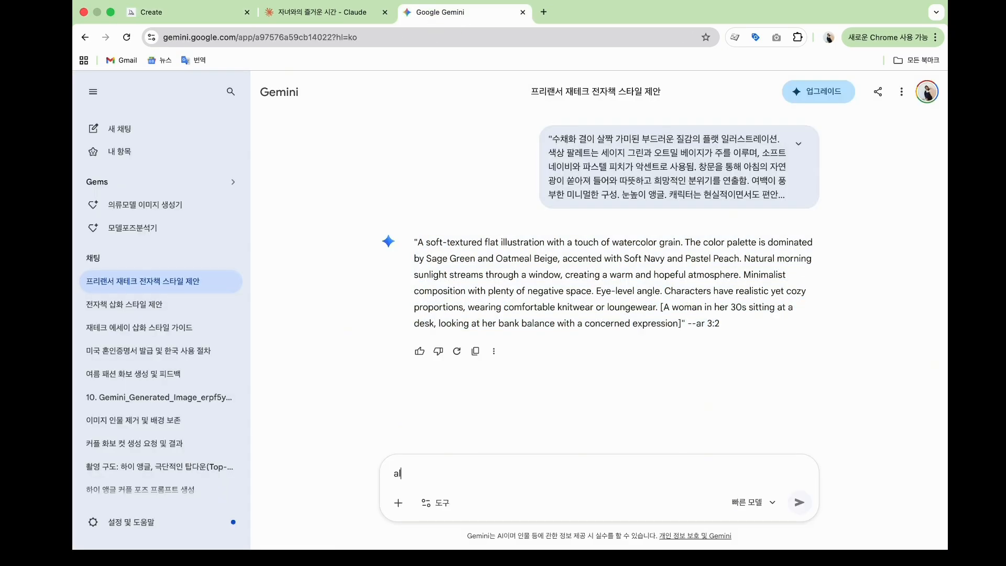
type("미드저니에서 이미지를 생성")
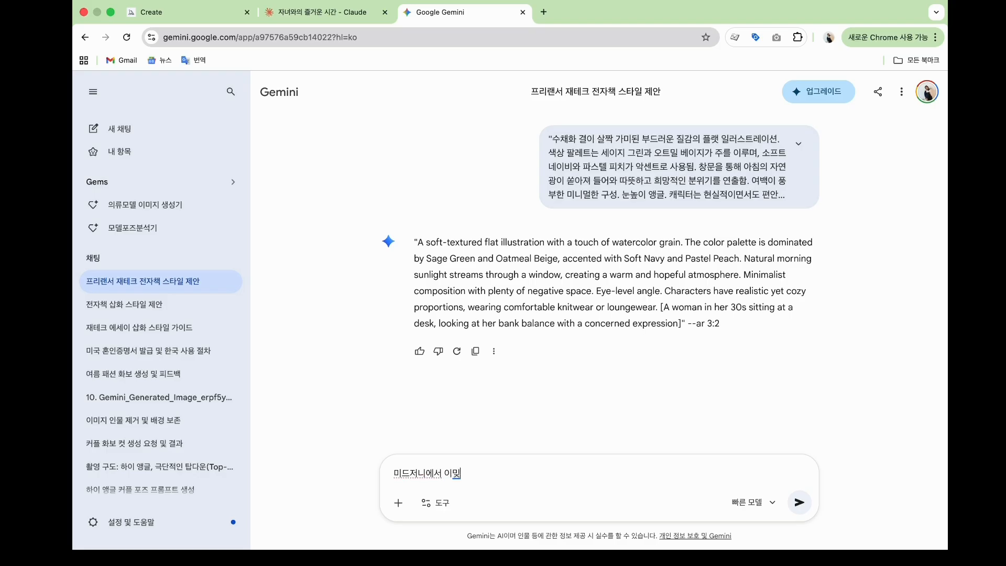
type("하니 글고")
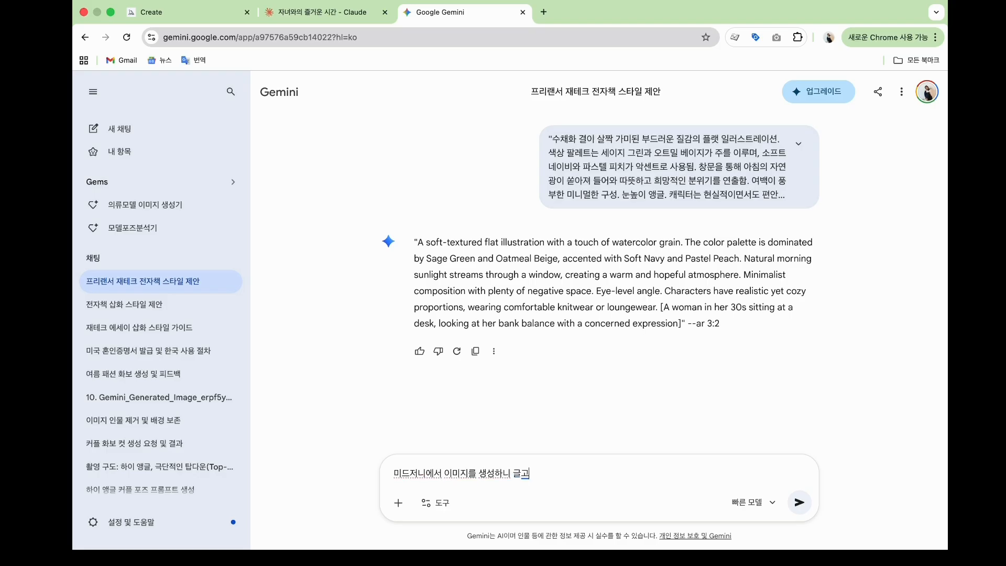
key("BackSpace")
key("BackSpace")
type("텍스트가 너무 많이")
type(" 포함되어 있어요")
type(". 텍스트를 모두 제거하고 싶어요.")
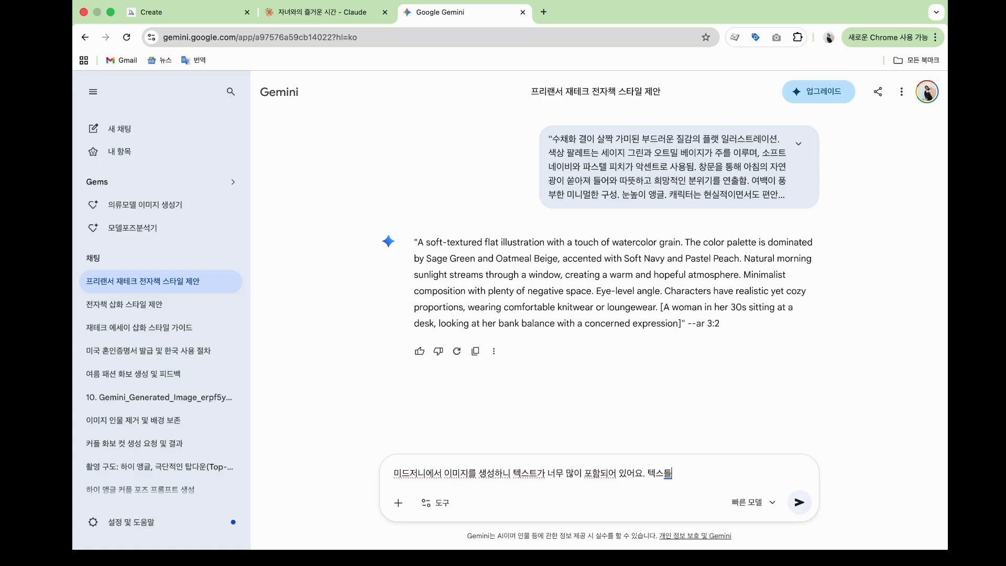
key("Return")
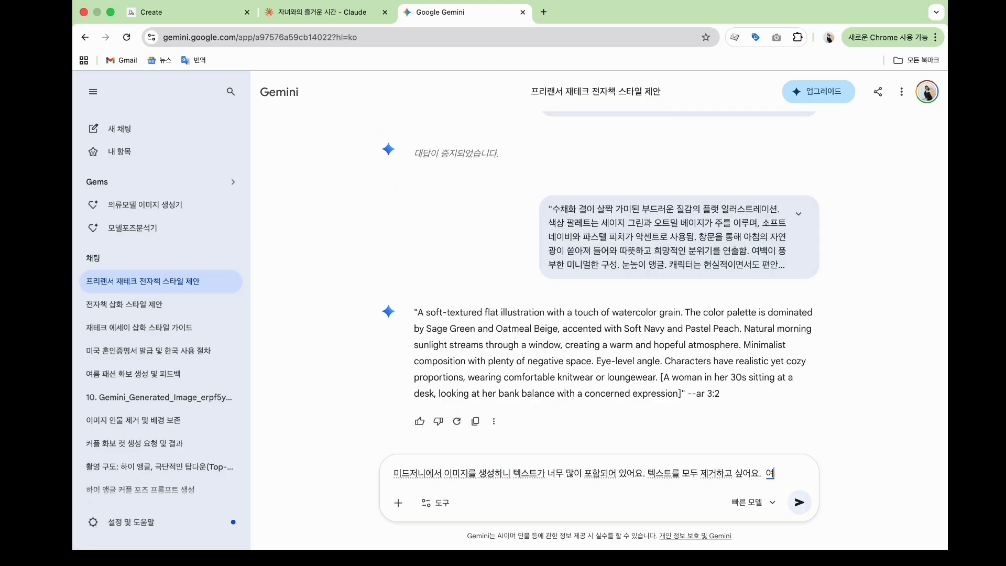
Add the request 영어프롬프트를 작성해주세요 to the message and send it
type("영어프롬프트를 재")
key("BackSpace")
type("작성해주세요.")
key("Return")
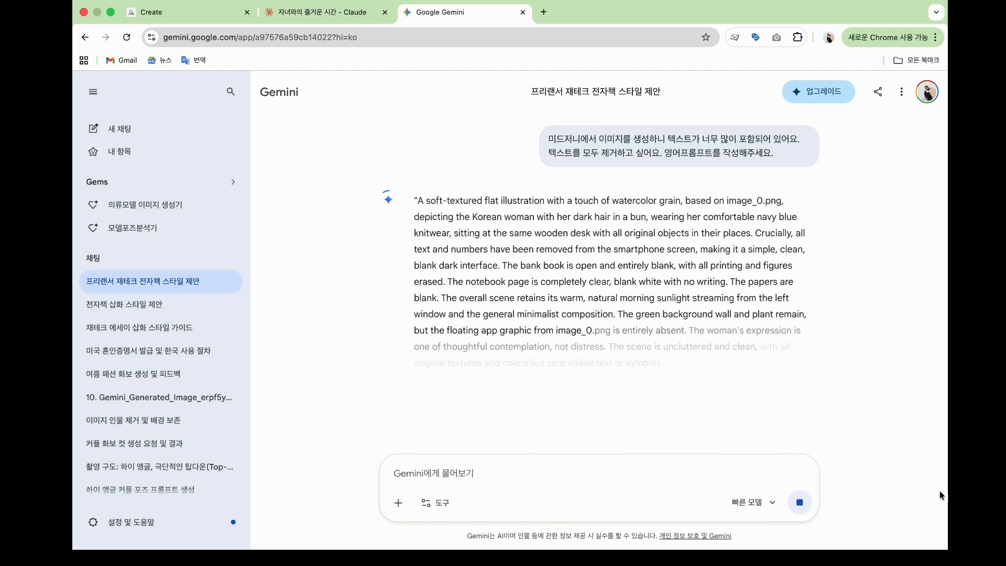
Copy Gemini's whole no-text English prompt, including its --ar 3:2 and --no parameters, into Midjourney's prompt
triple_click(469, 400)
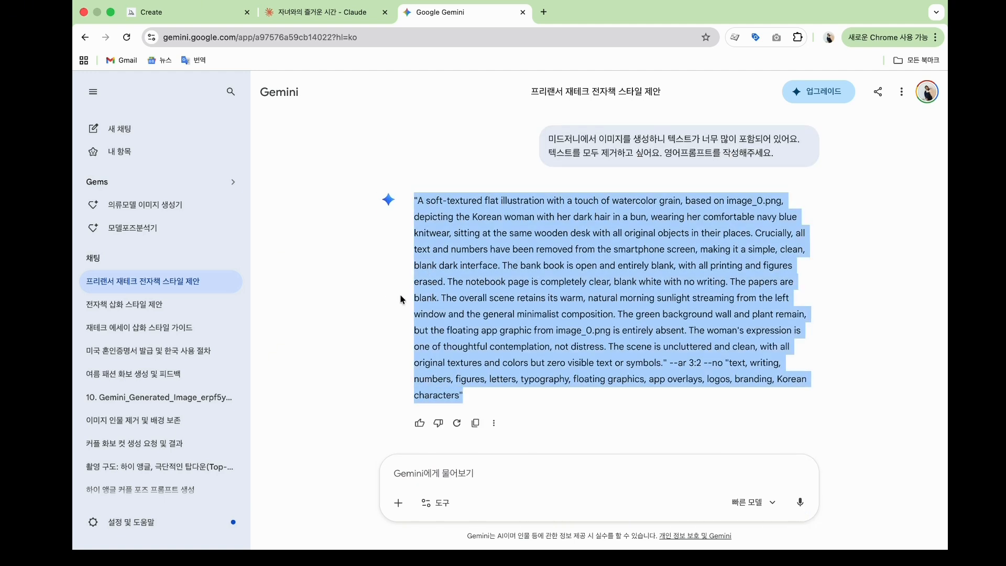
left_click(224, 13)
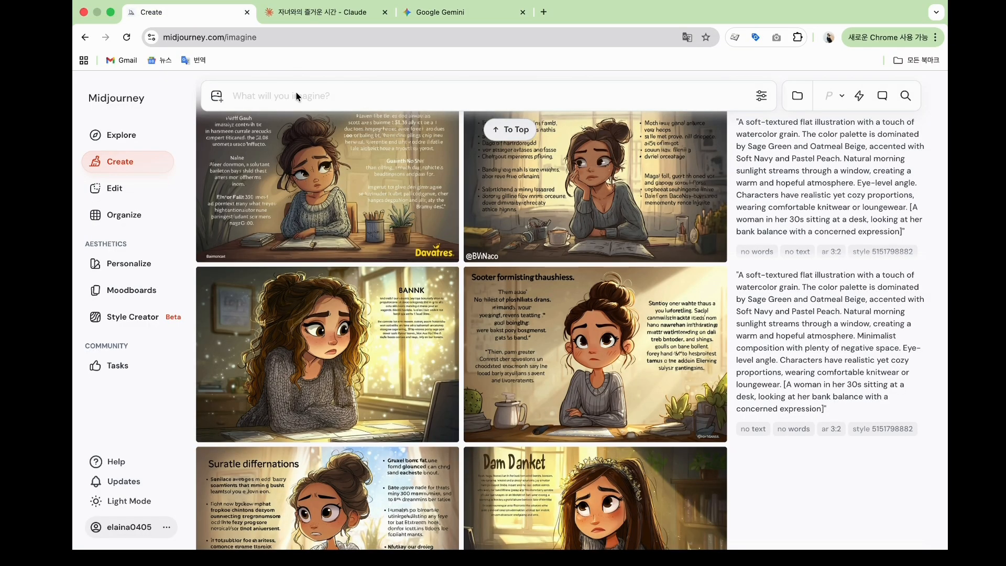
left_click(275, 97)
key("super+v")
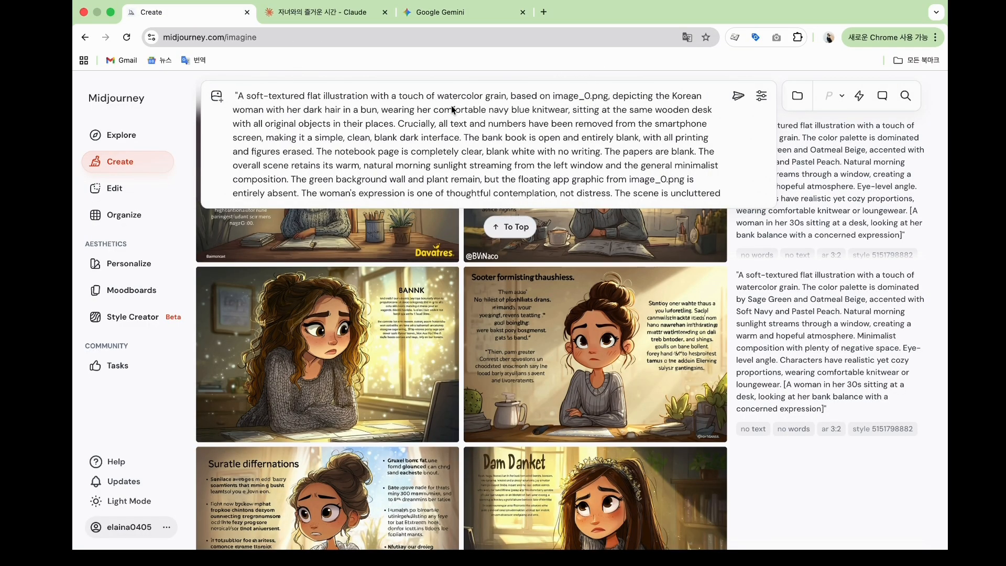
left_click_drag(512, 95, 662, 98)
key("BackSpace")
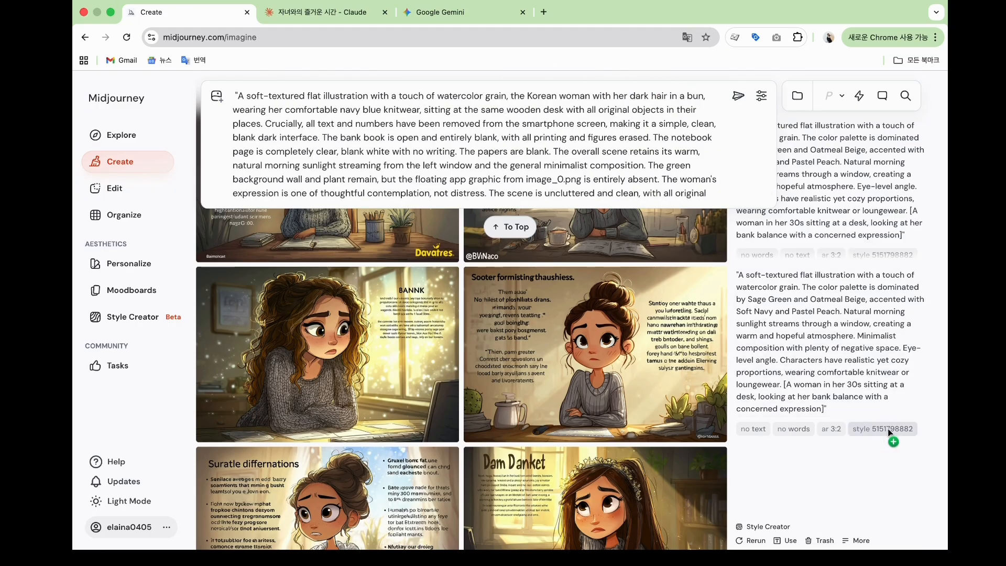
left_click(889, 432)
key("Return")
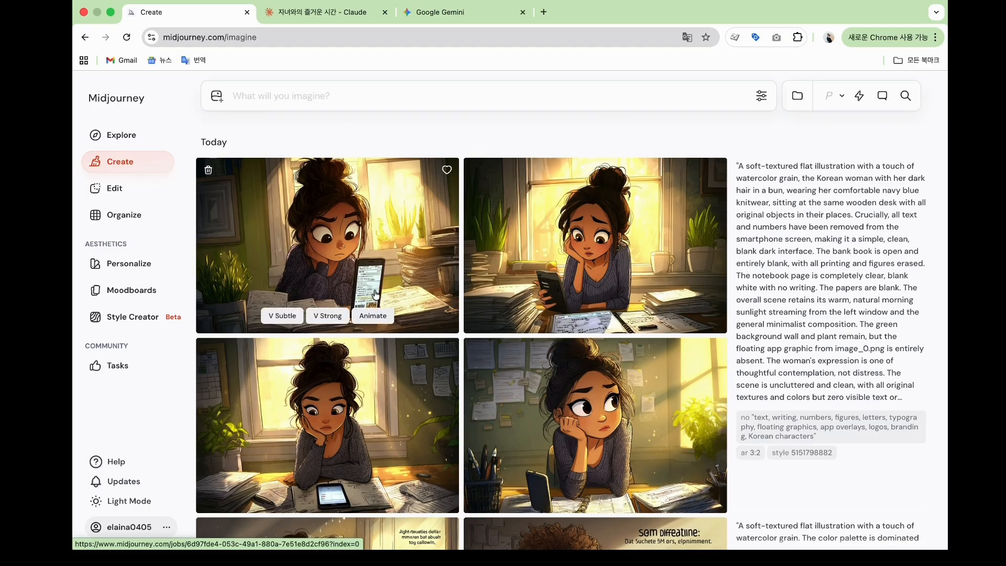
Look over the four new images, enlarging the third one and then the fourth one to check them for text
scroll(377, 296, "down", 3)
scroll(387, 329, "up", 1)
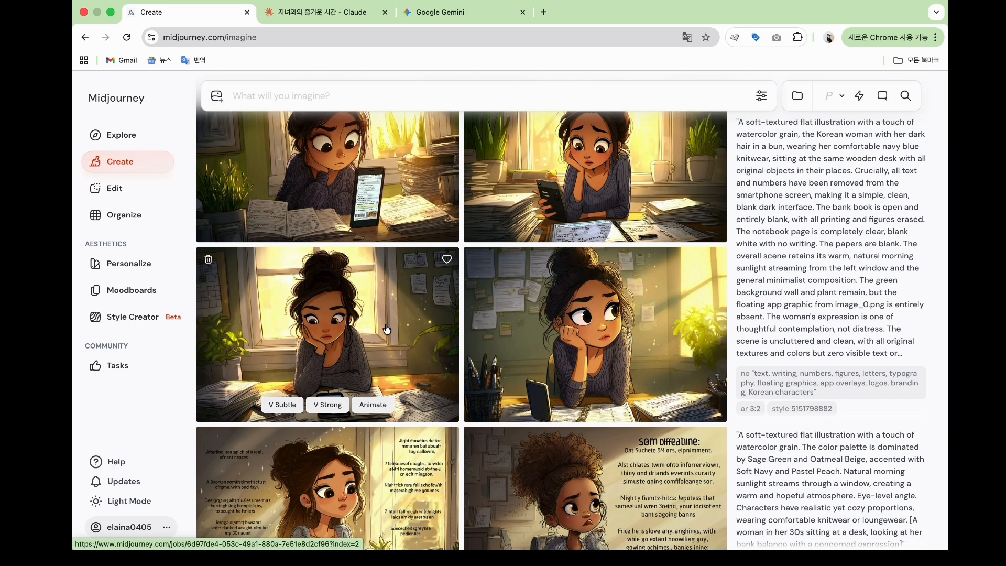
left_click(338, 341)
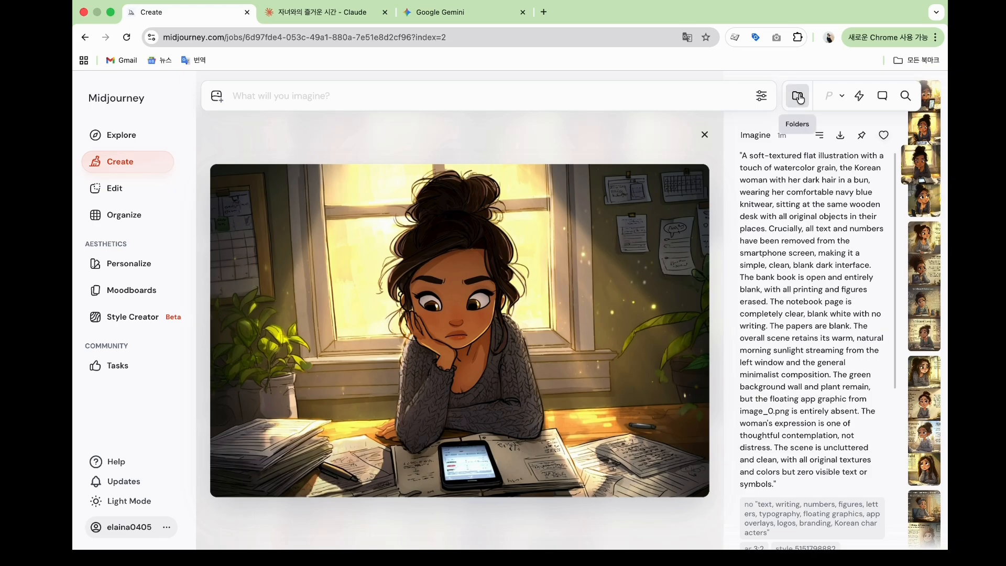
left_click(621, 275)
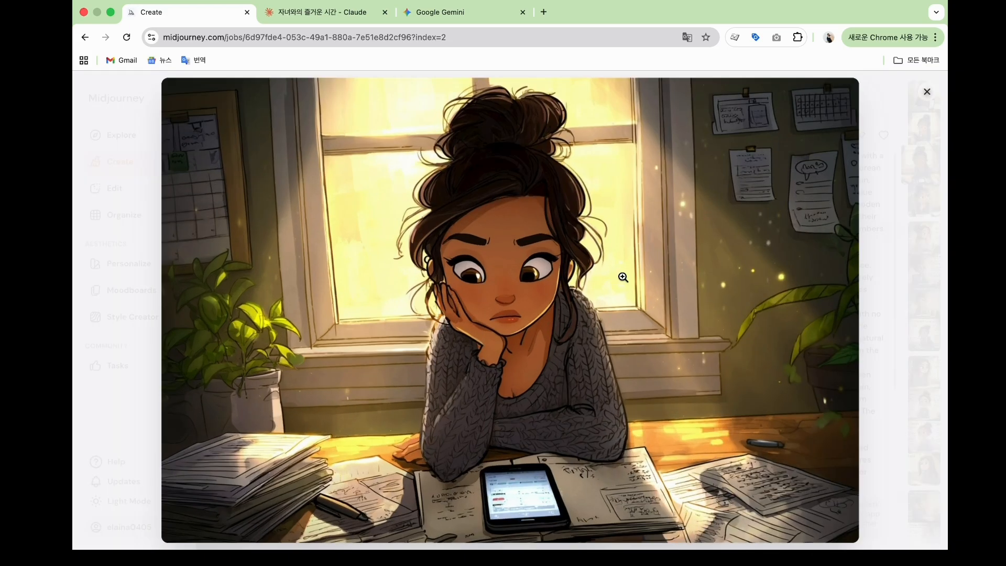
left_click(232, 126)
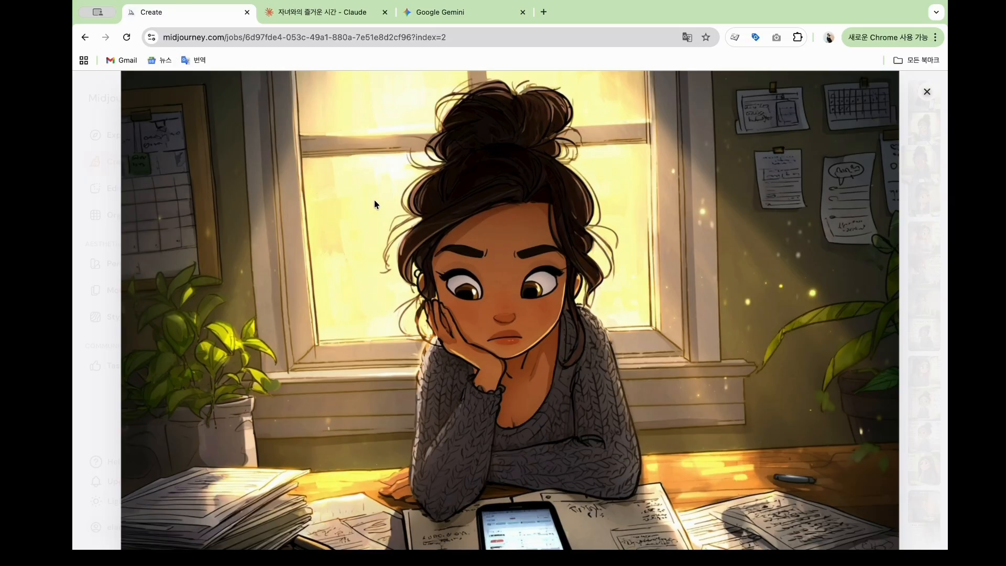
key("Right")
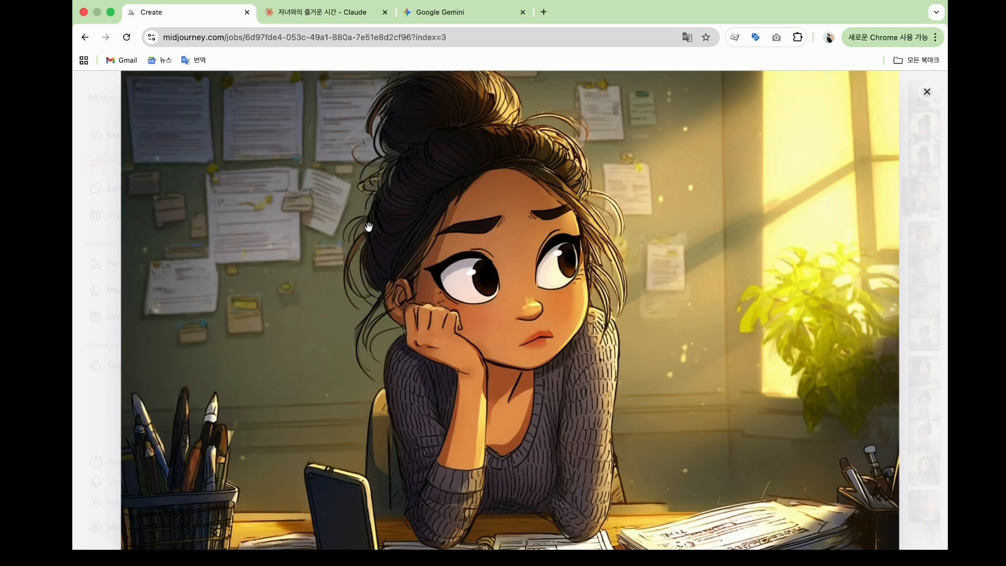
left_click(927, 92)
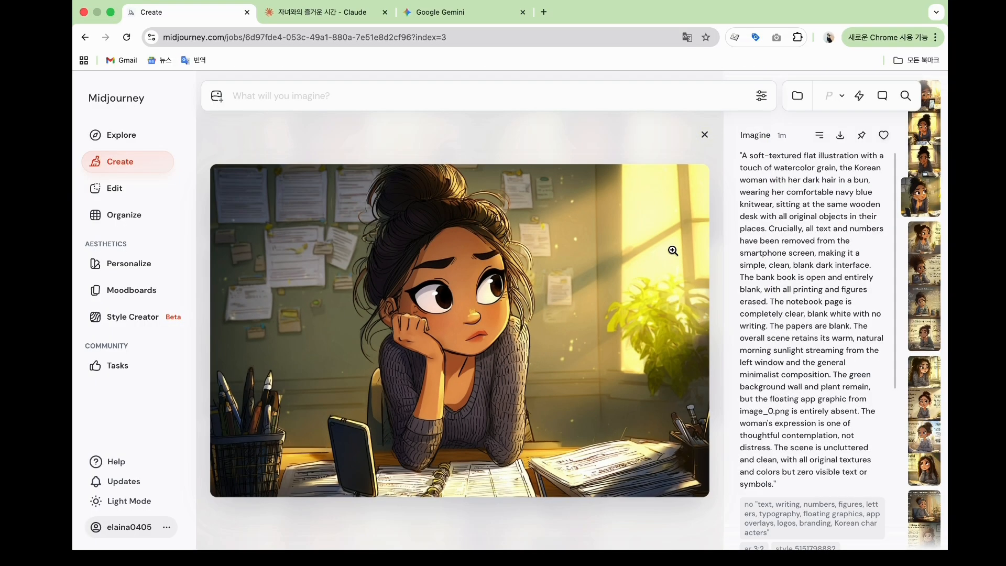
Enlarge the fourth image, with the woman glancing sideways beside a phone, and save it to the computer
left_click(599, 282)
right_click(614, 262)
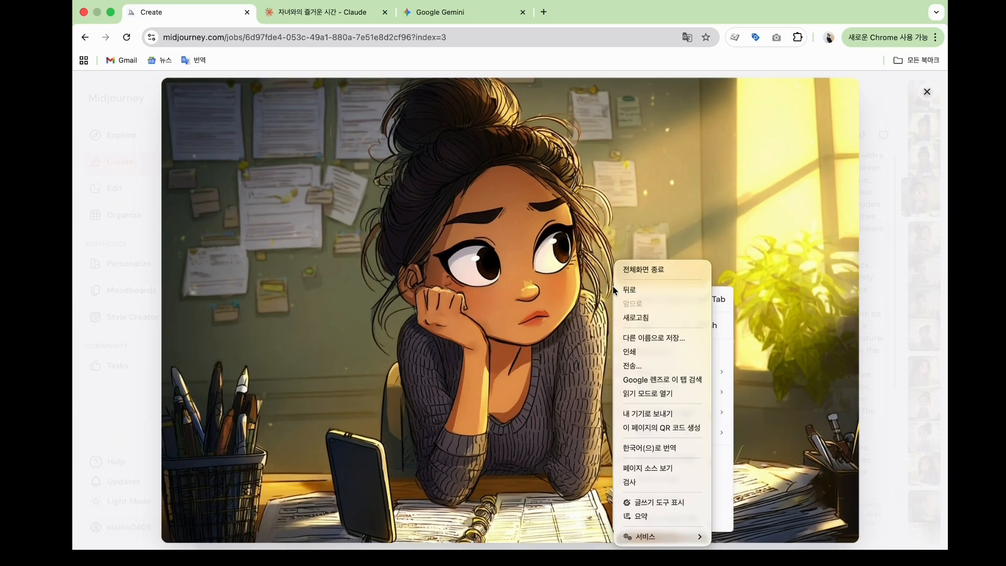
right_click(731, 313)
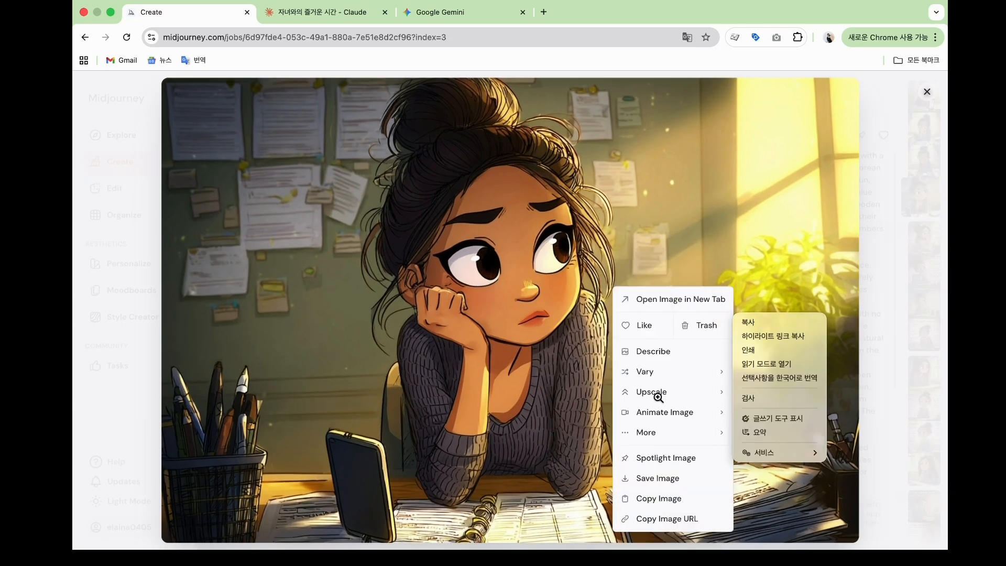
left_click(654, 478)
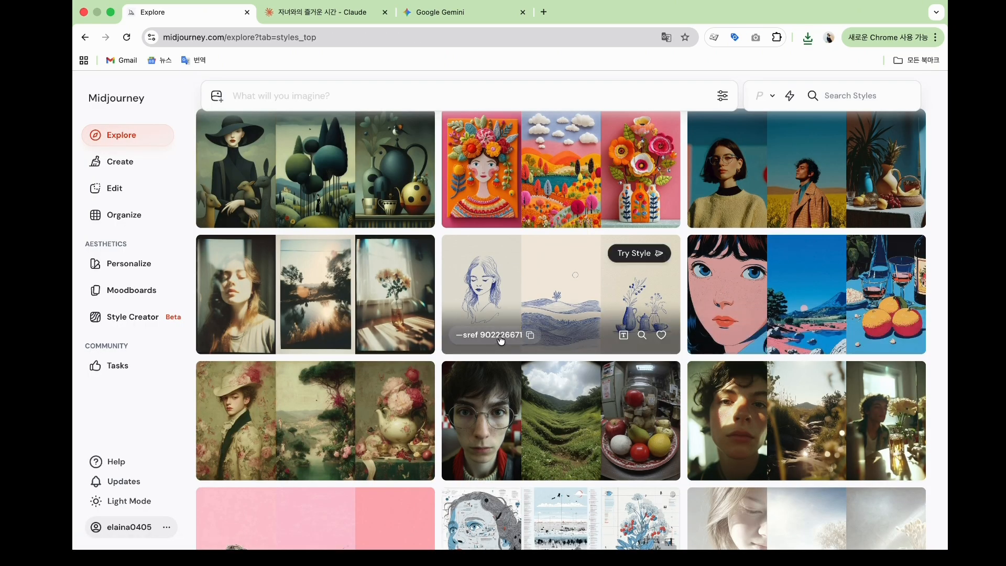
Add the blue line-drawing style's code --sref 902226671 from the Explore styles to the prompt and place the cursor before it
left_click(500, 338)
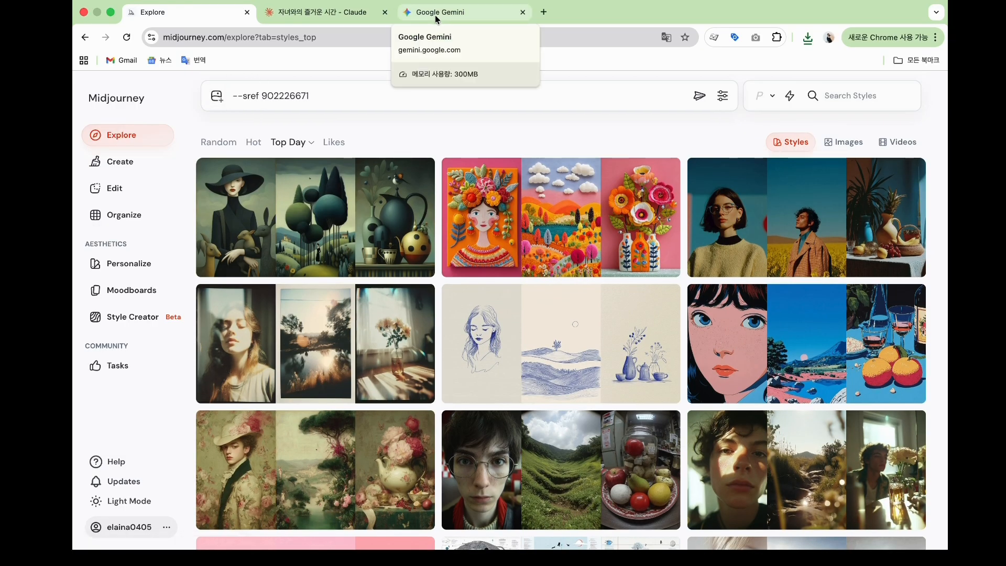
left_click(234, 100)
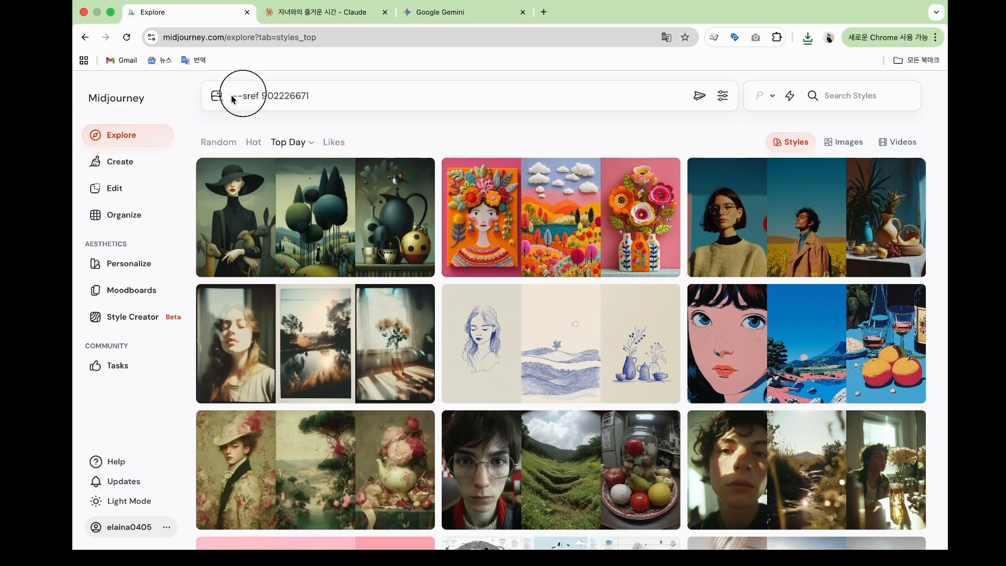
type("--sref 9022")
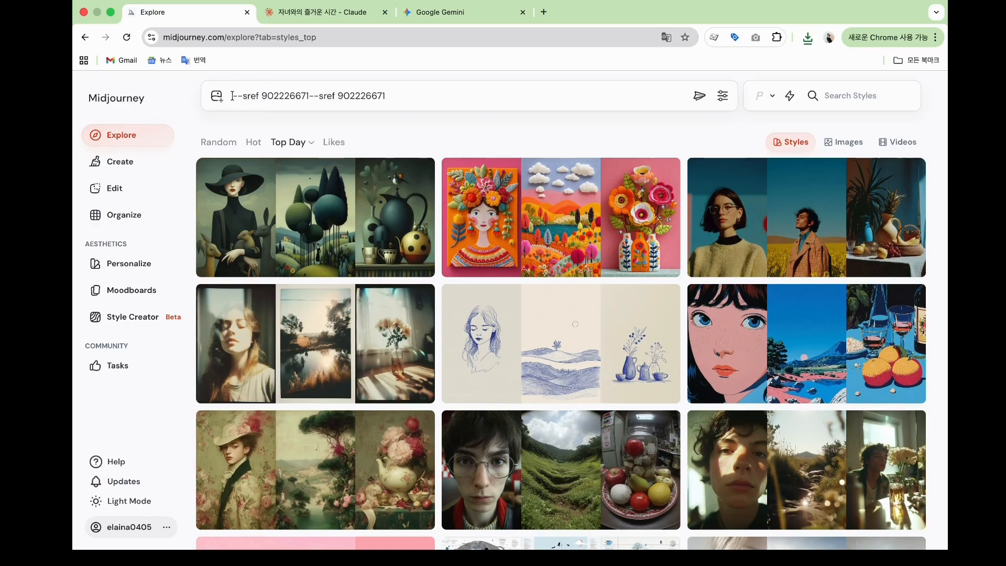
key("BackSpace")
key("BackSpace")
key("BackSpace")
key("BackSpace")
key("BackSpace")
key("BackSpace")
key("BackSpace")
key("BackSpace")
key("BackSpace")
key("BackSpace")
key("BackSpace")
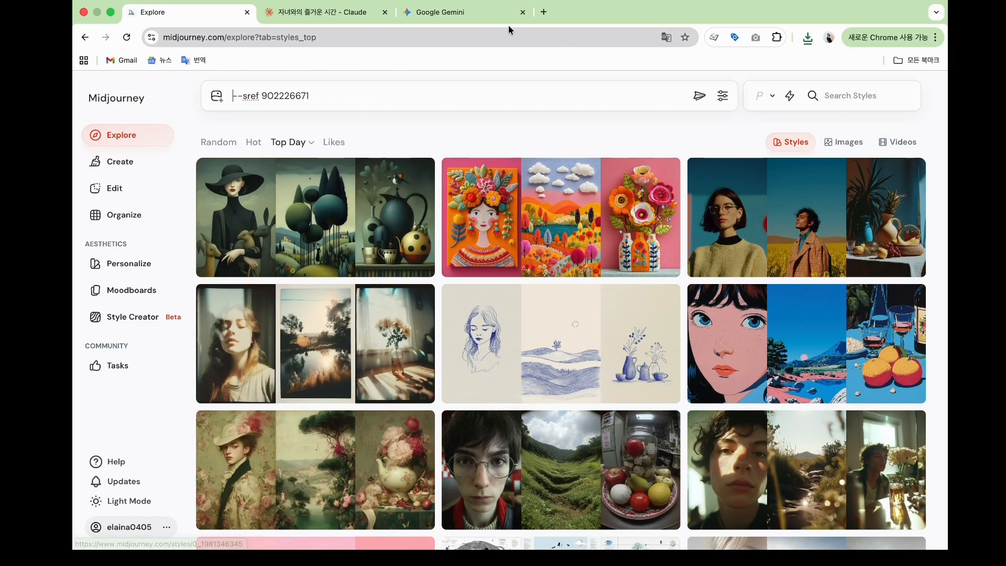
Copy the no-text English prompt from Gemini in front of --sref 902226671 in Midjourney and generate the images
left_click(503, 12)
left_click(475, 423)
left_click(212, 14)
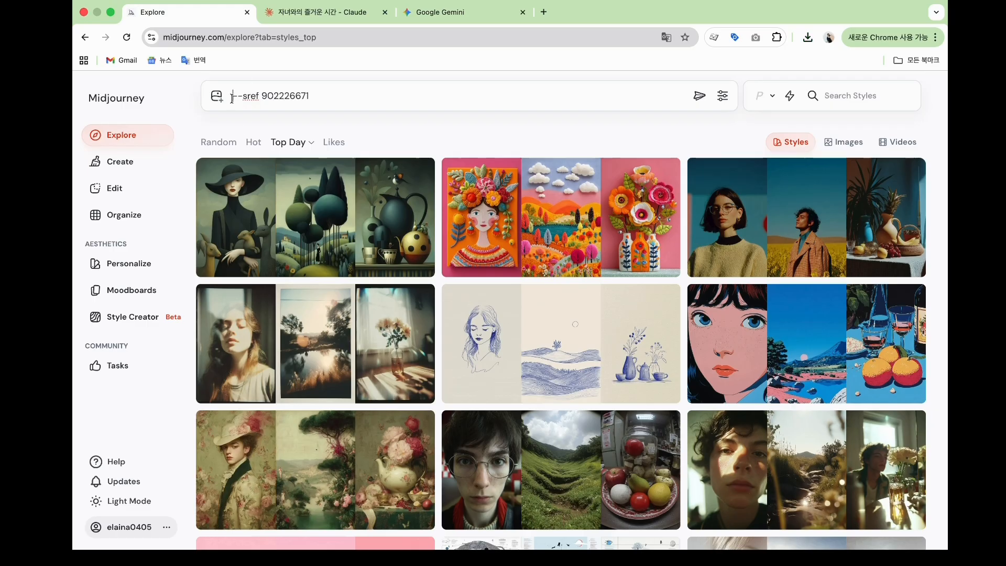
key("super+v")
scroll(576, 173, "down", 3)
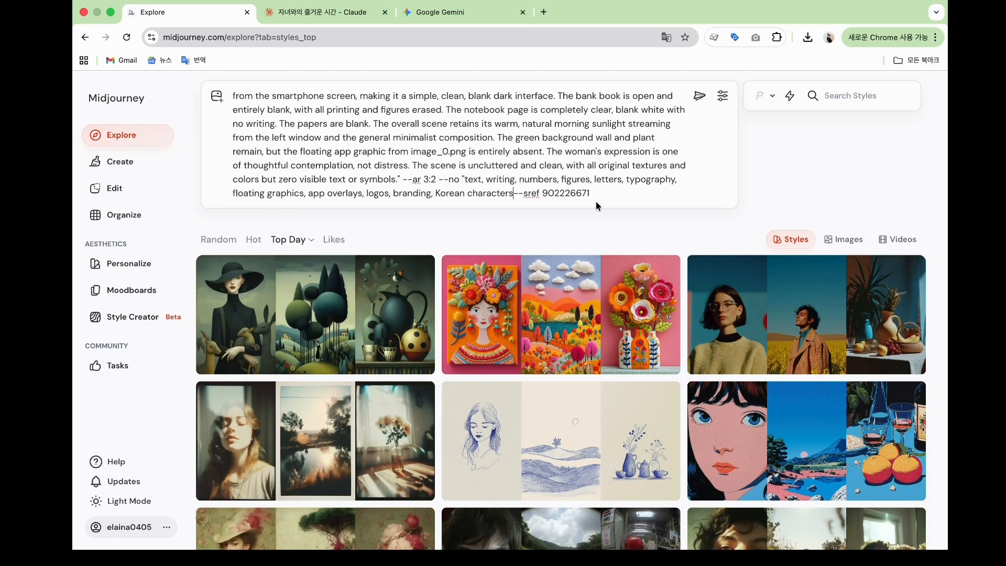
left_click(698, 100)
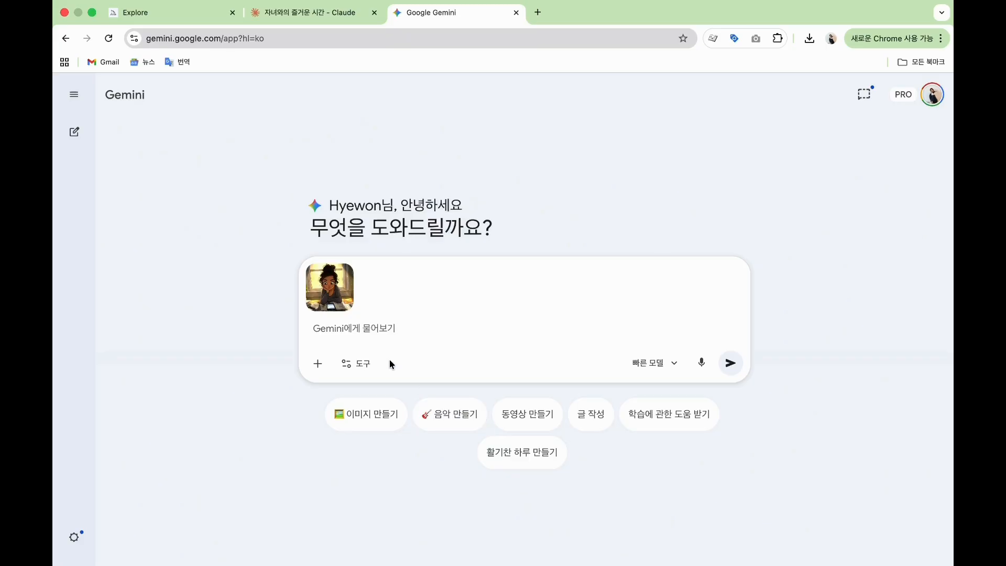
Send Gemini the attached illustration with the Korean request to analyse its style in seven aspects and create English and Korean prompt templates
mouse_move(340, 306)
left_click(328, 331)
key("super+v")
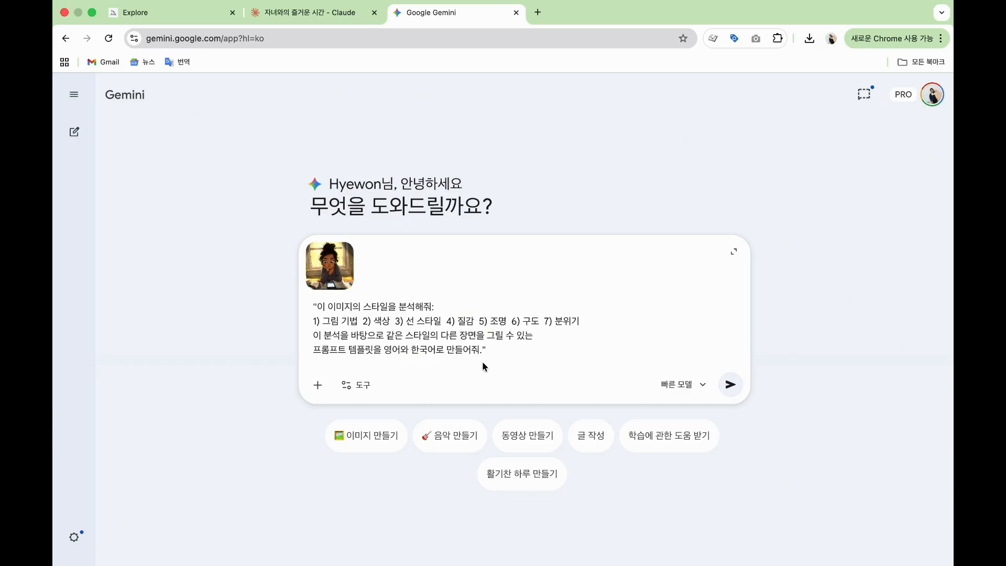
left_click(703, 390)
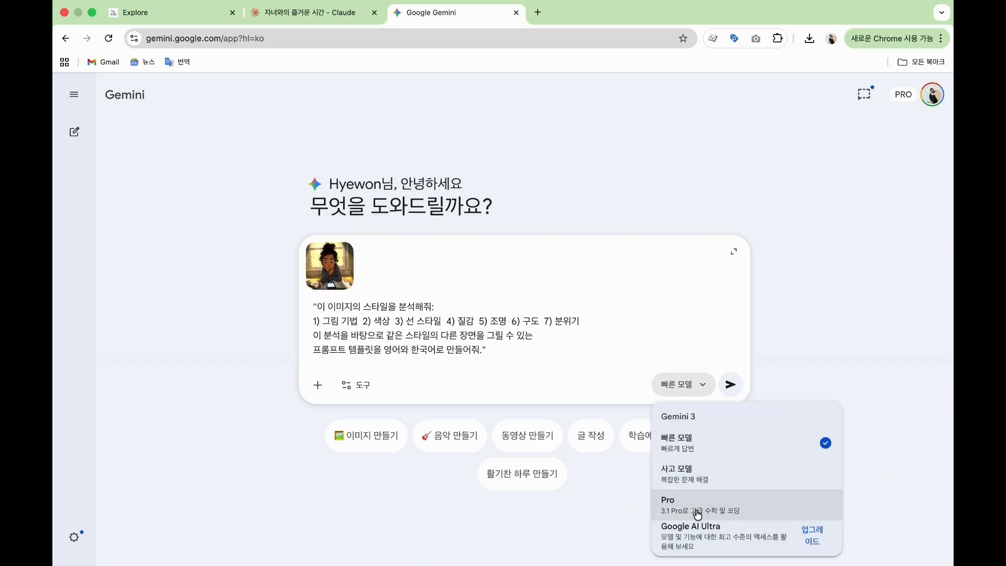
left_click(715, 444)
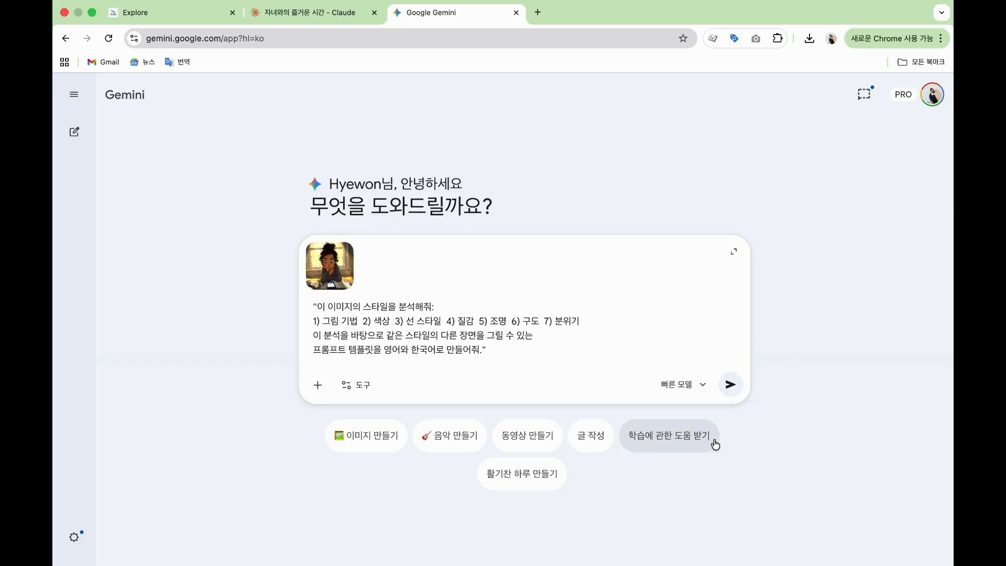
left_click(731, 386)
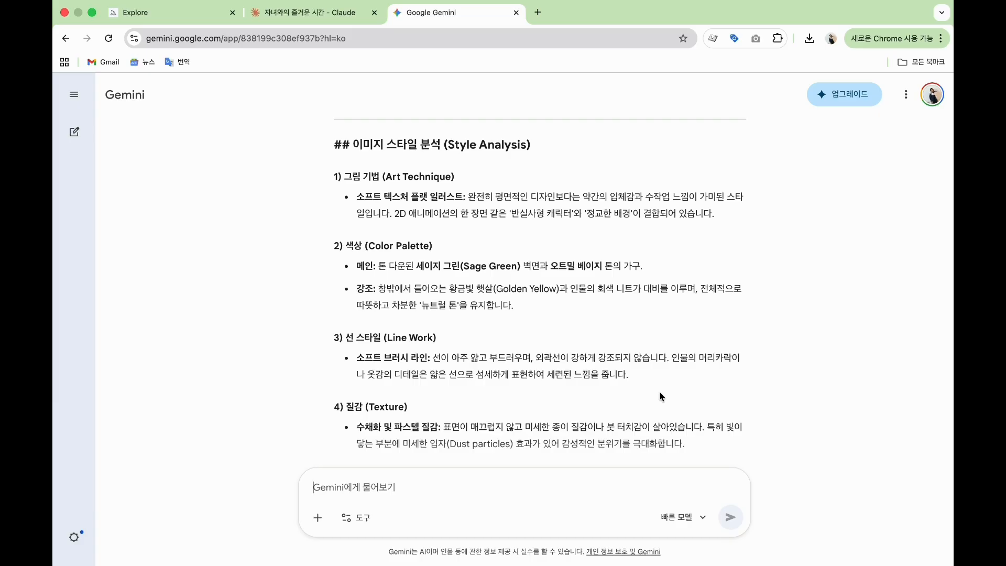
Read Gemini's style analysis of the illustration through to the English and Korean prompt templates
scroll(650, 390, "down", 5)
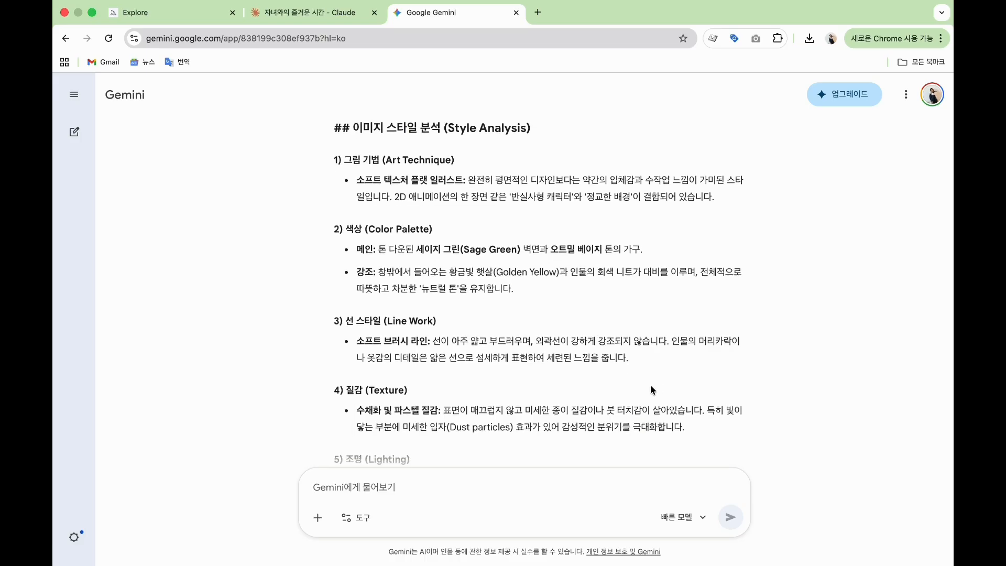
scroll(650, 389, "down", 4)
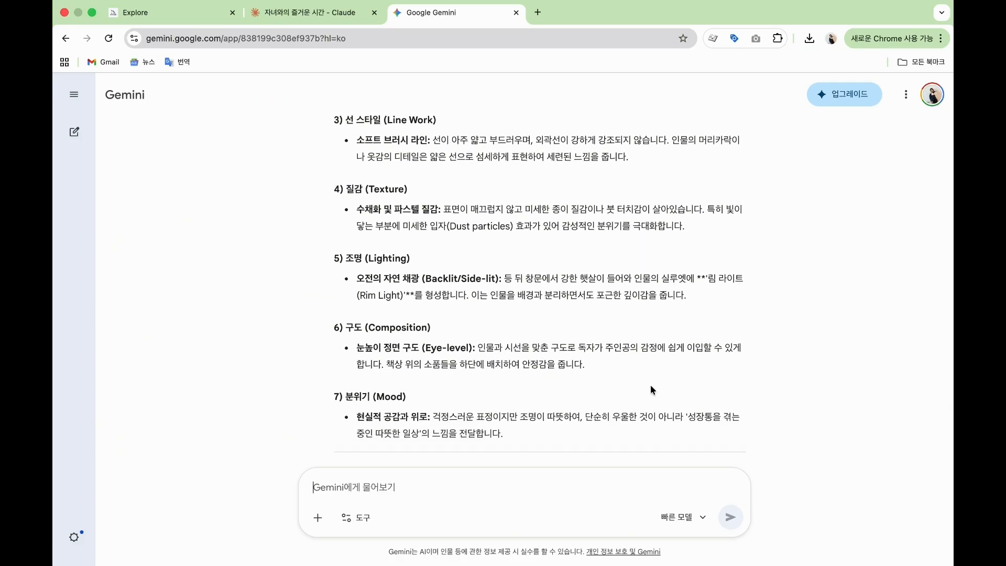
scroll(652, 389, "down", 2)
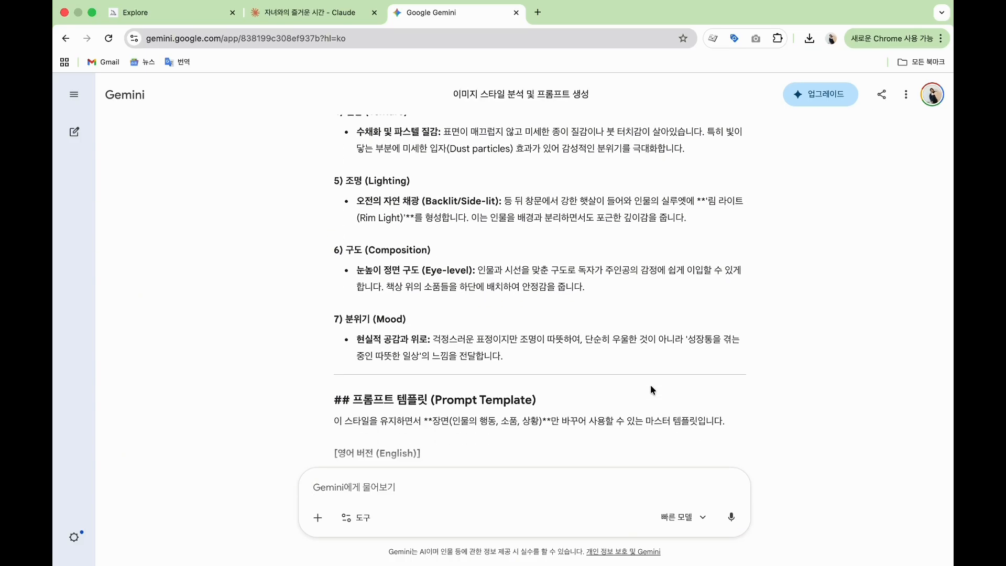
scroll(650, 385, "down", 8)
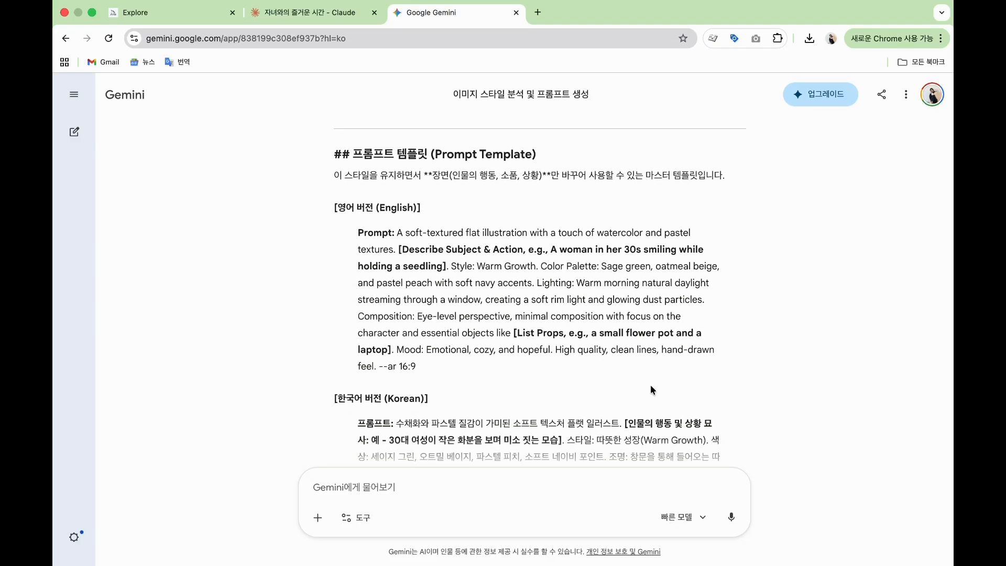
Read the Korean prompt template and the usage tips at the end of Gemini's answer
scroll(649, 388, "down", 4)
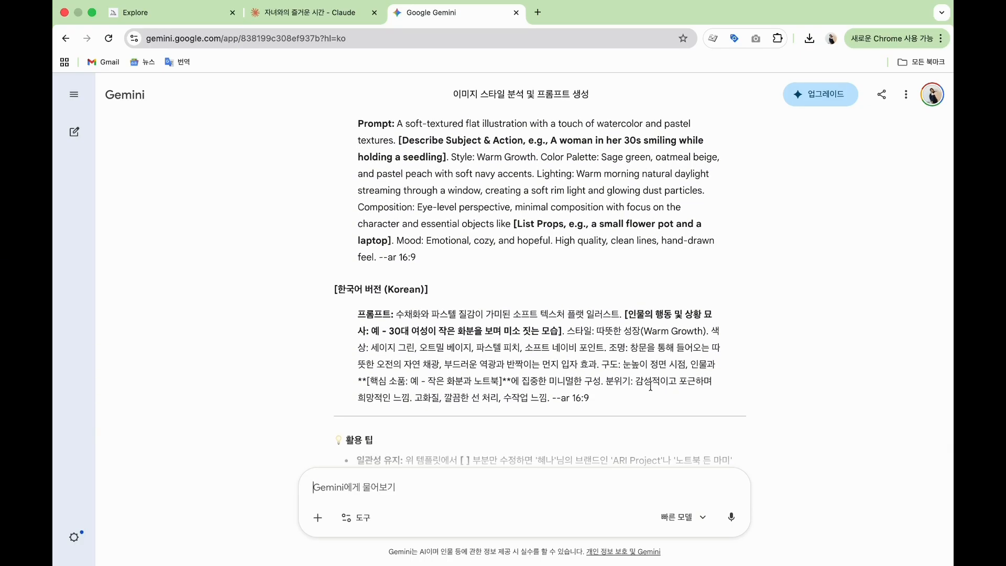
scroll(651, 386, "down", 2)
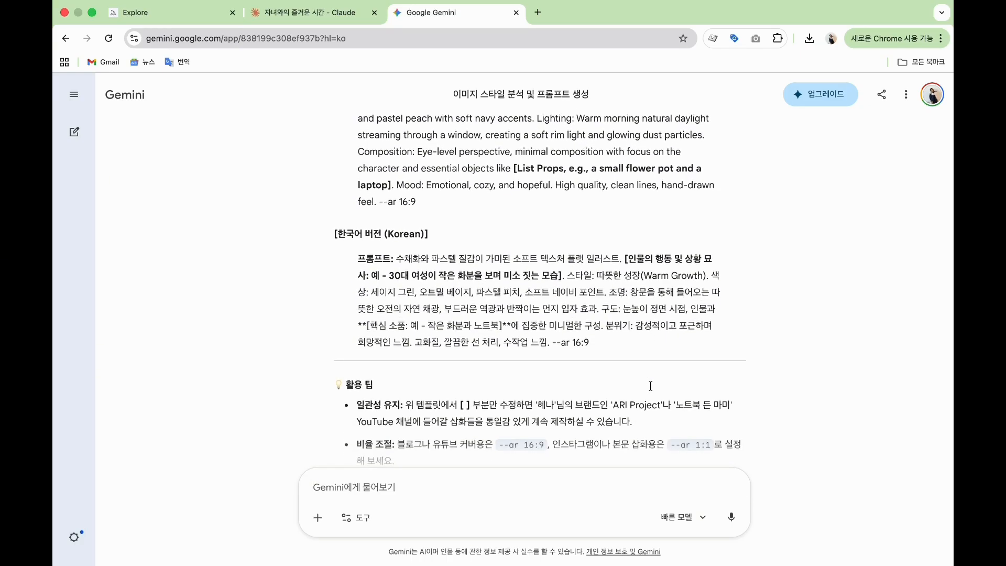
scroll(650, 387, "down", 2)
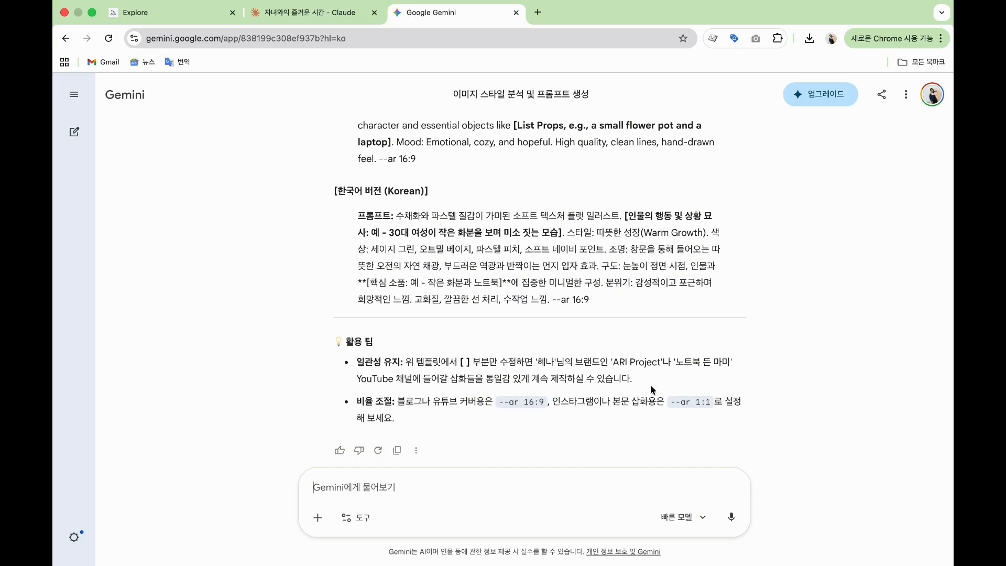
scroll(652, 389, "down", 1)
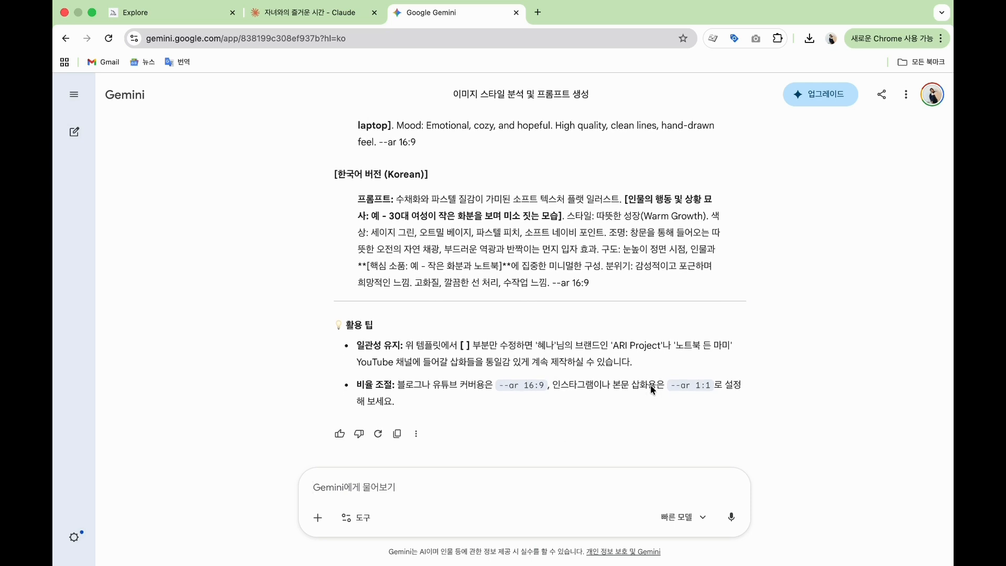
scroll(651, 389, "down", 1)
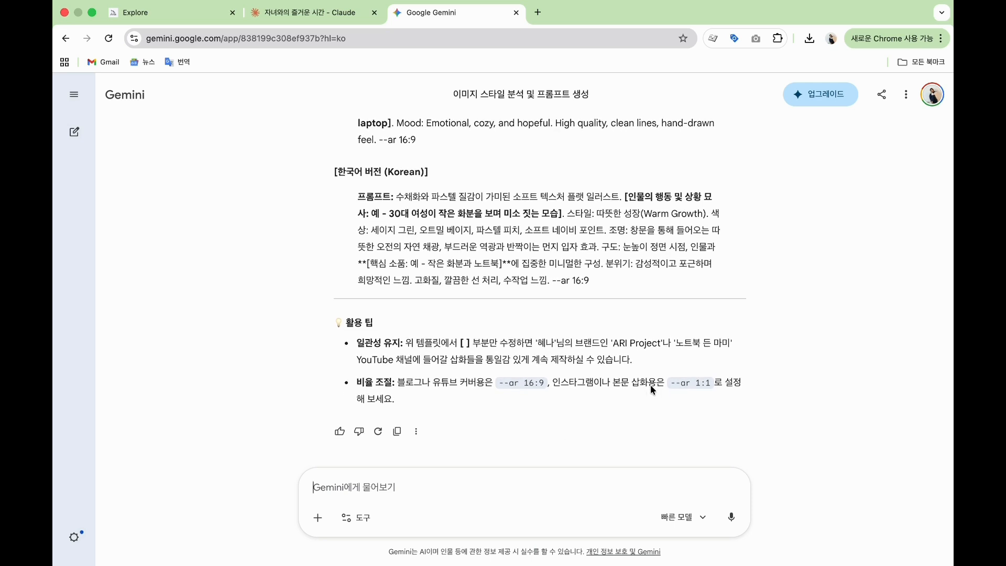
scroll(650, 385, "up", 1)
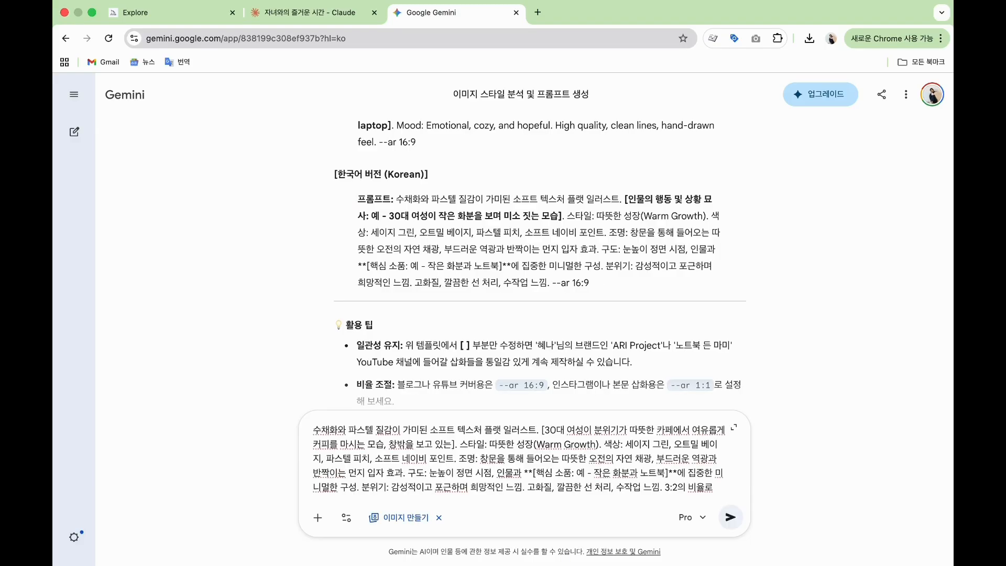
End the Korean café-scene prompt with "3:2의 비율로 생성합니다.", attach the copied reference illustration, generate the image and compare it with the reference
type("시")
type("성")
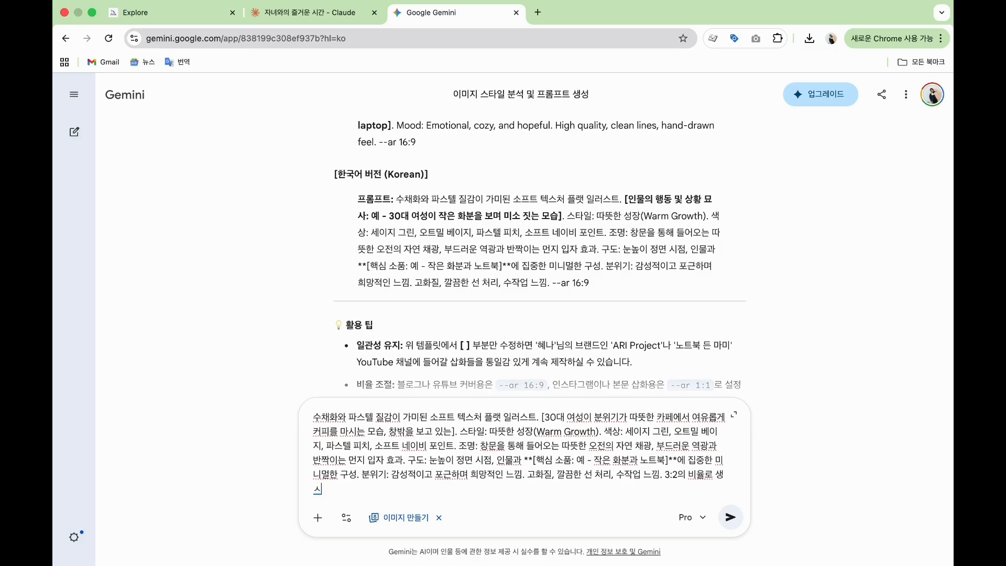
type("하벤")
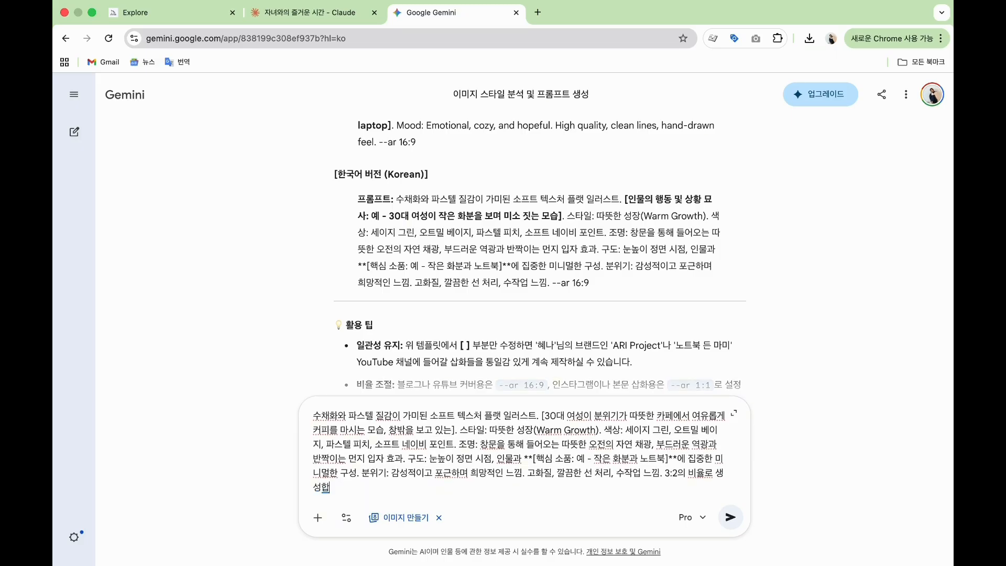
key("BackSpace")
key("BackSpace")
key("BackSpace")
key("BackSpace")
type("합니다.")
key("super+v")
left_click(730, 517)
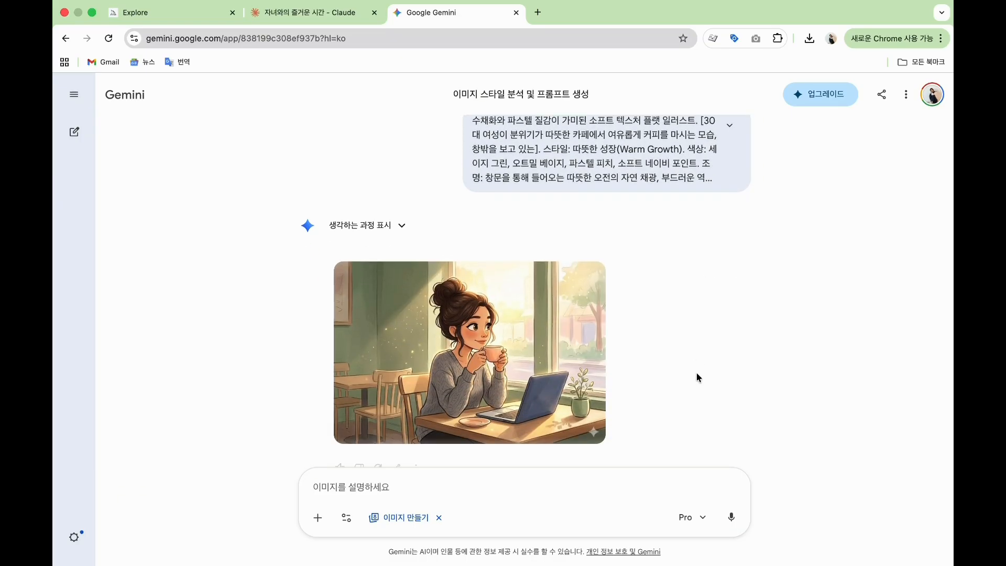
scroll(697, 377, "up", 4)
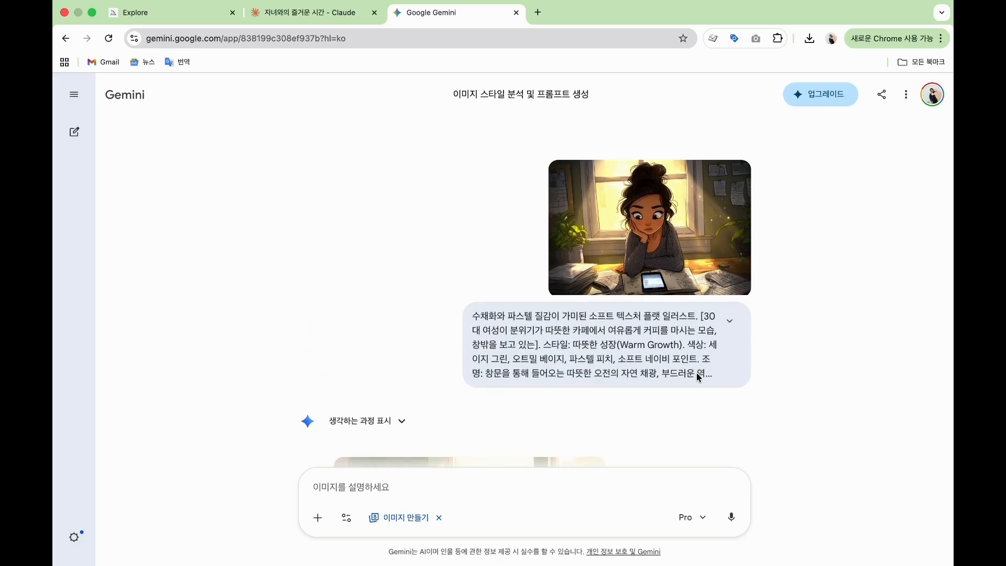
scroll(696, 374, "down", 4)
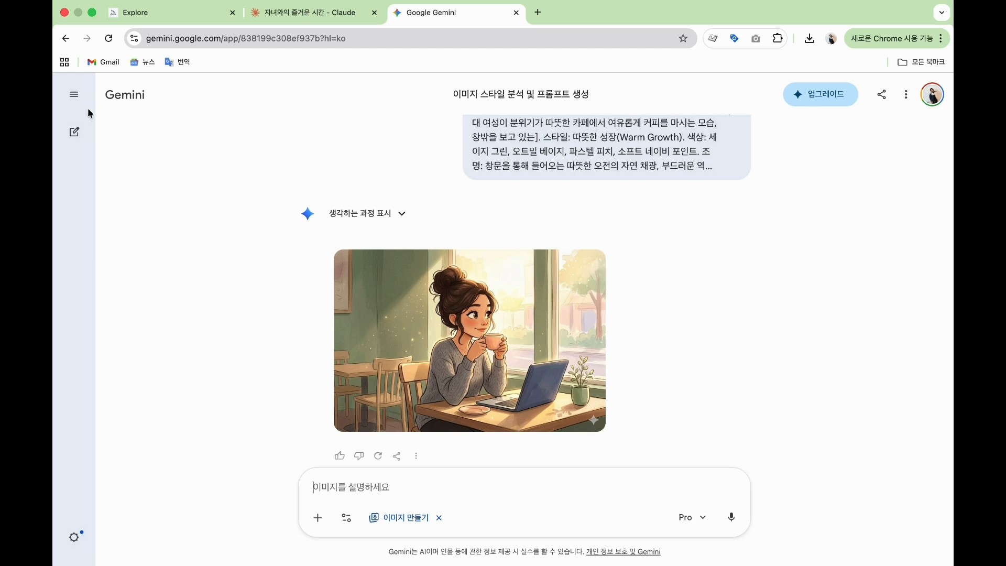
Open the bearded man line drawing from Midjourney's Explore images and attach it to a new Gemini chat
left_click(168, 18)
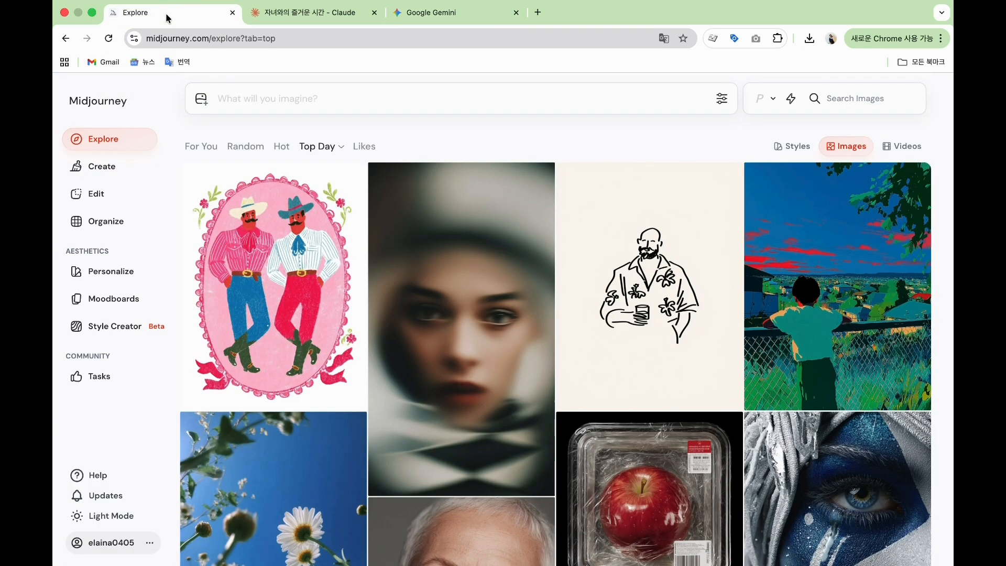
left_click(645, 292)
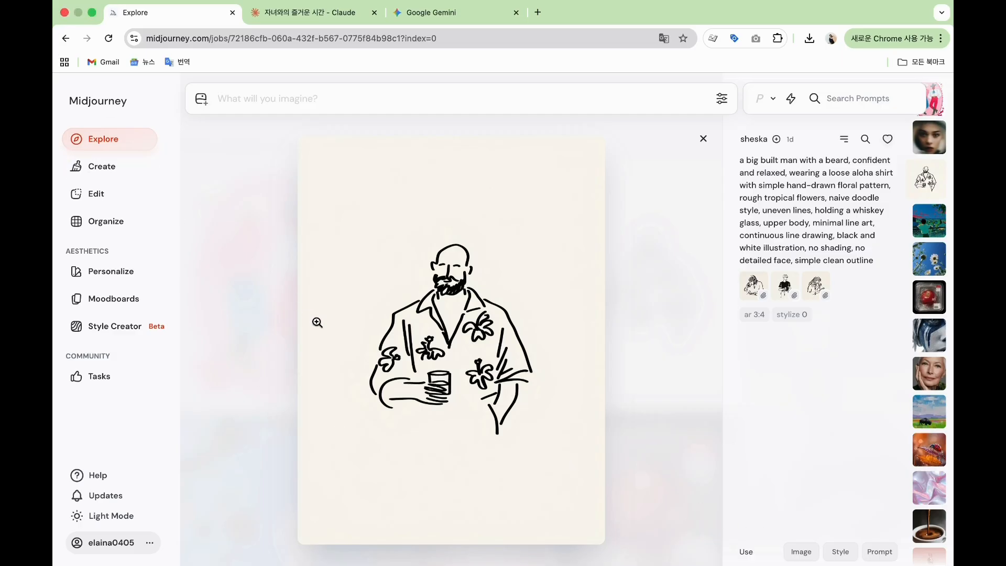
left_click_drag(317, 322, 472, 315)
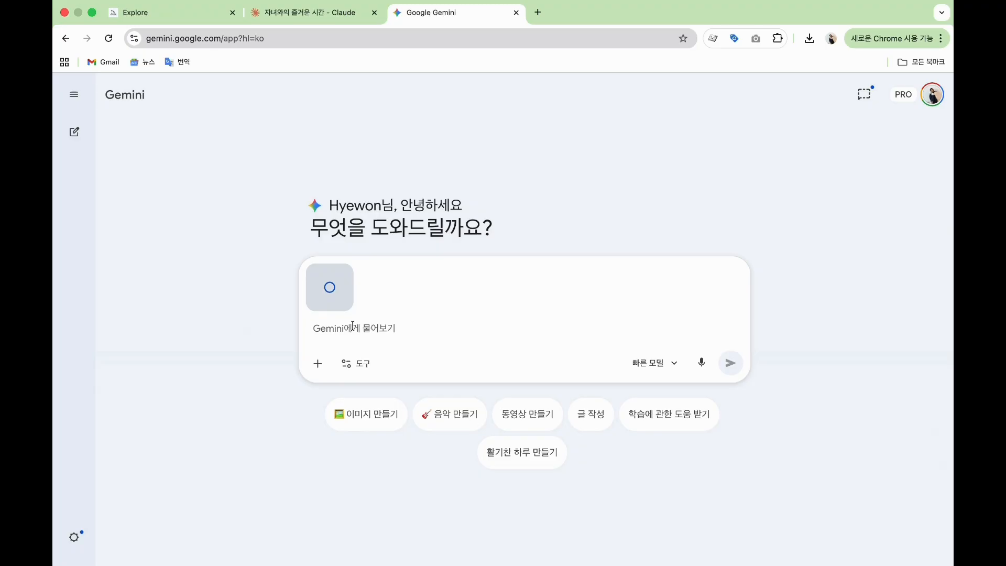
Set the new Gemini chat to image creation with the Pro model
left_click(359, 364)
left_click(379, 418)
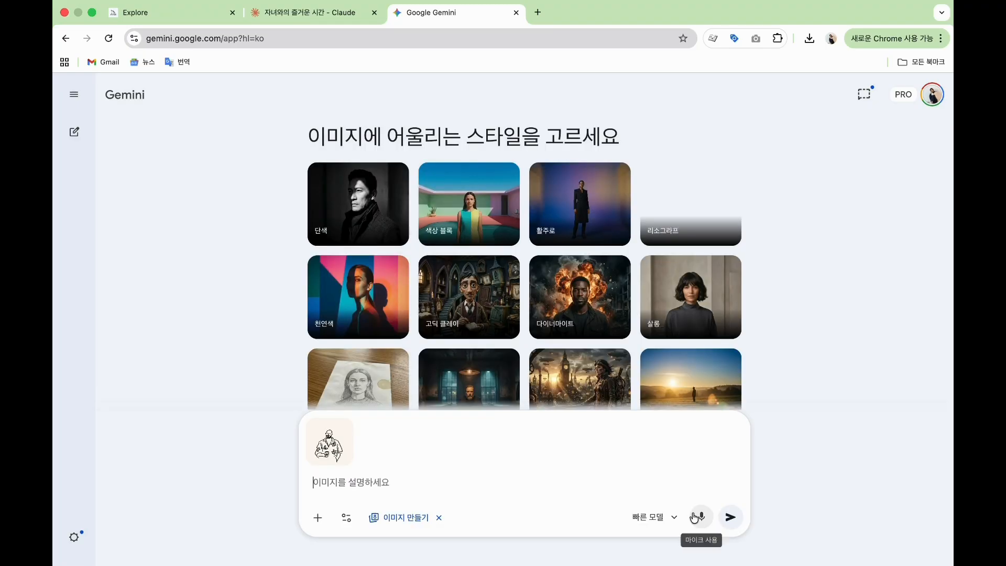
left_click(672, 520)
left_click(676, 445)
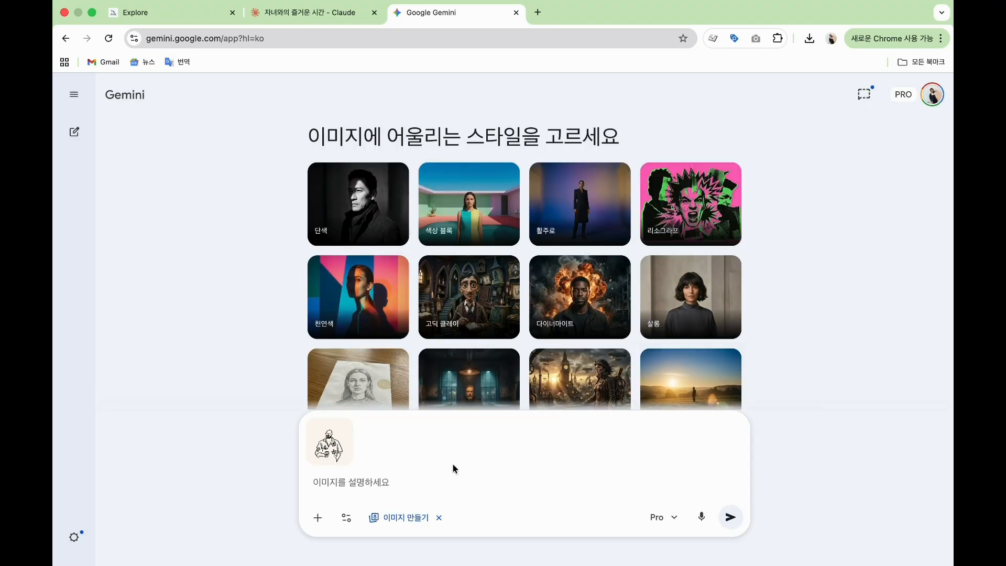
Generate an image with the prompt "첨부한 이미지와 동일한 그림체로 30대 여성이 책을 읽는 모습을 생성합니다. 3:2로 생성합니다."
left_click(365, 487)
type("첨부한 이")
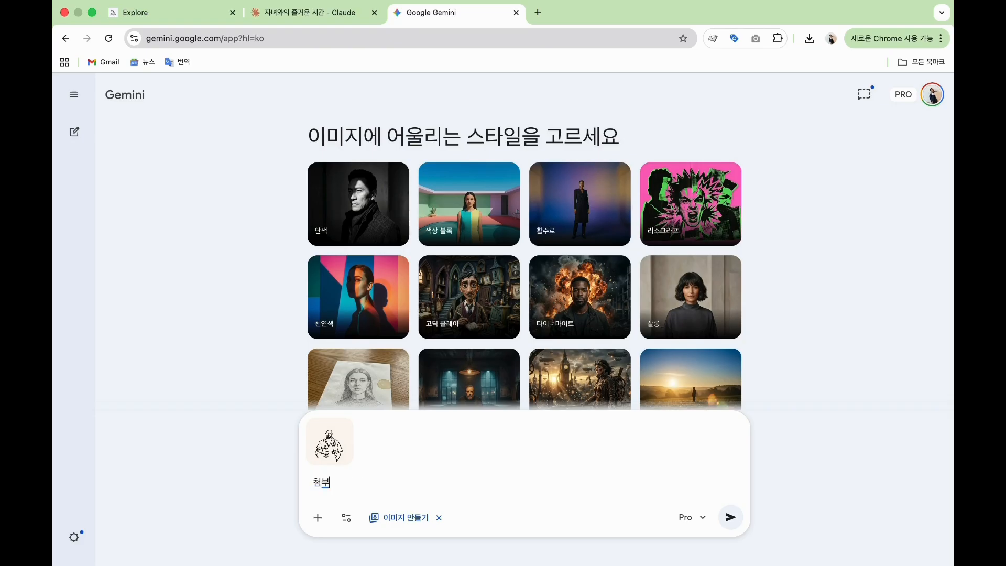
type("미지와 동이일한 그림")
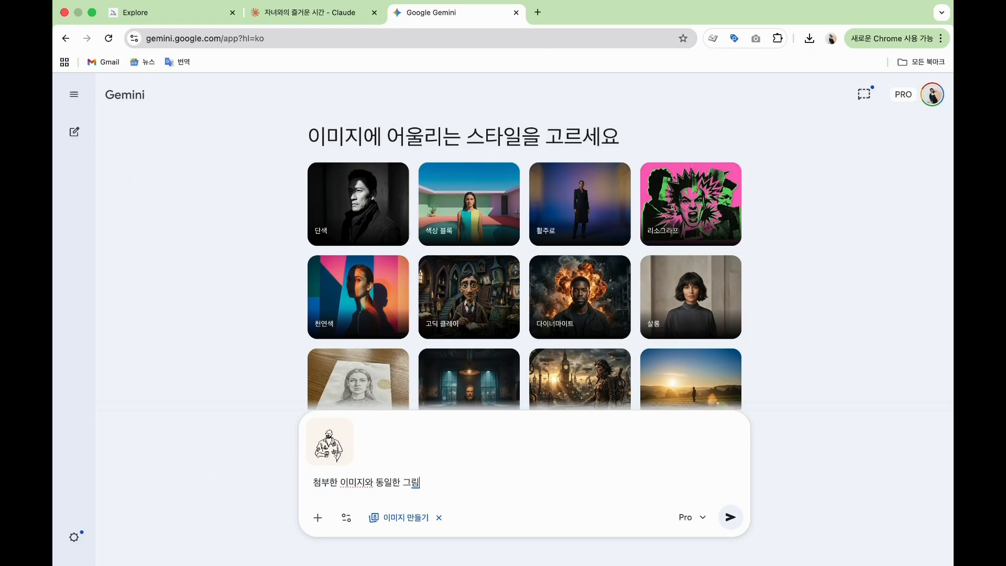
type("치로 30대 여성이 책을 읽")
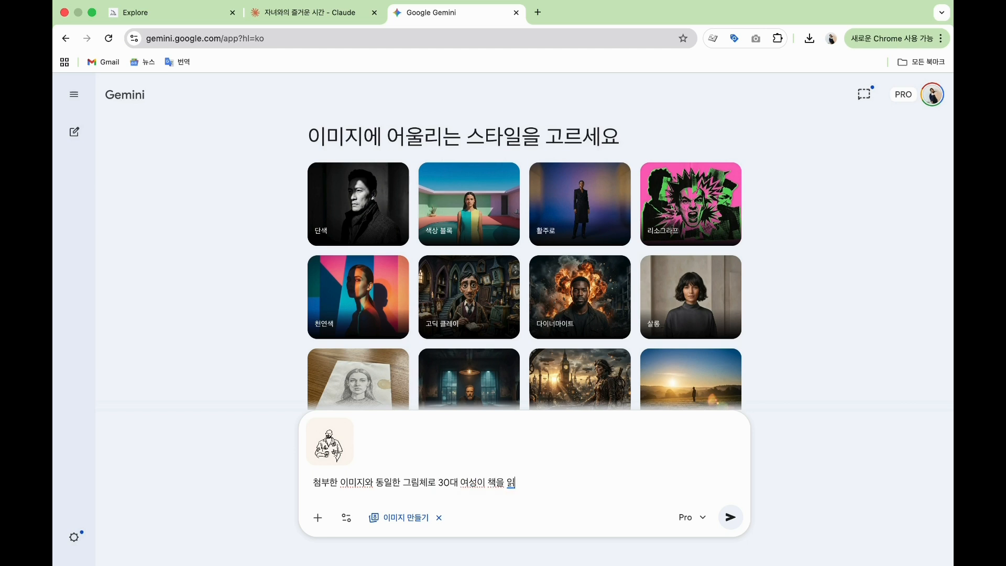
type("는 모습을 생성합니다.")
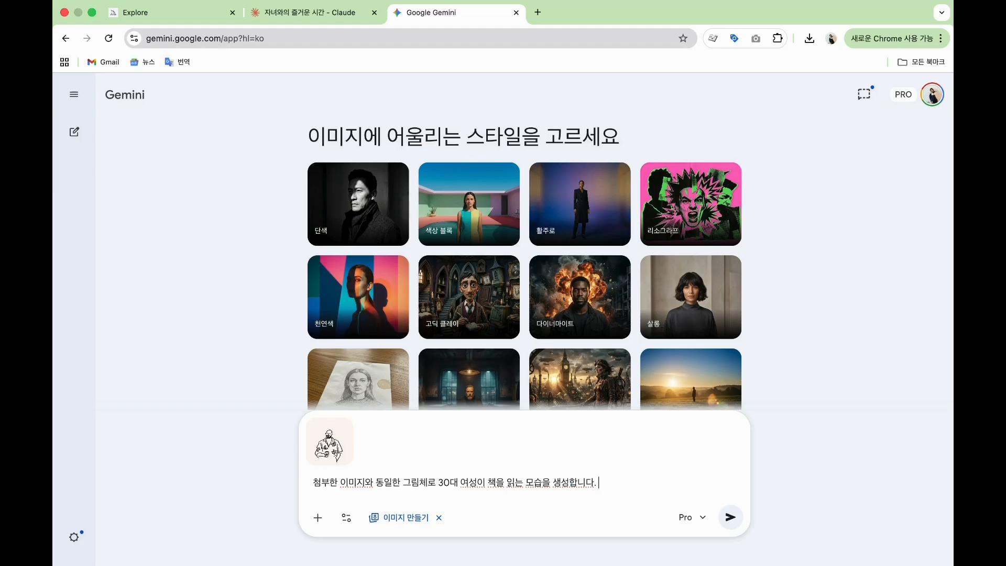
type(" 3:2로 생성합니다.")
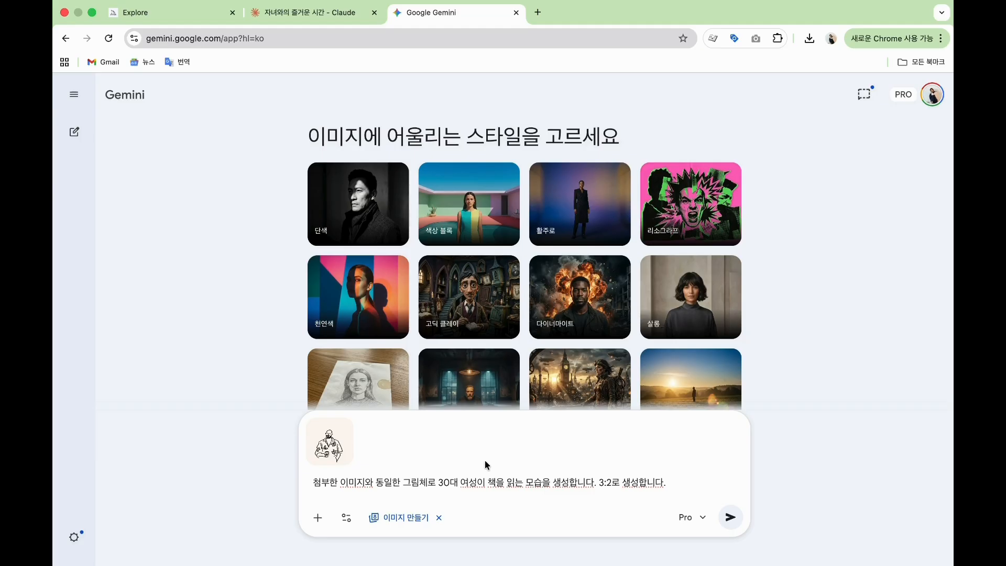
left_click(730, 519)
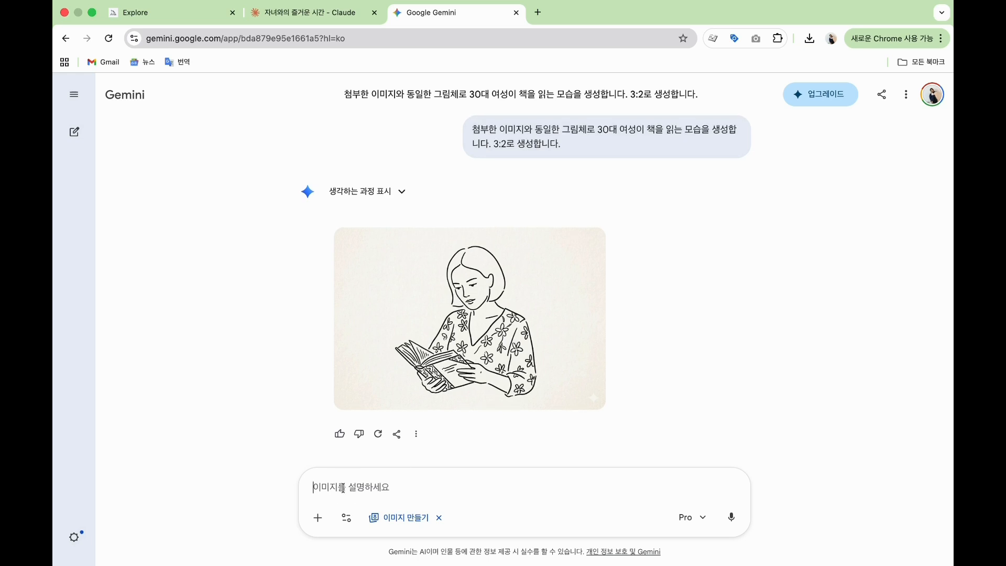
Ask Gemini to add a desk to the generated drawing with "방금 생성한 이미지에 책상을 추가해주세요."
type("방금 생성한 이미지에 책상")
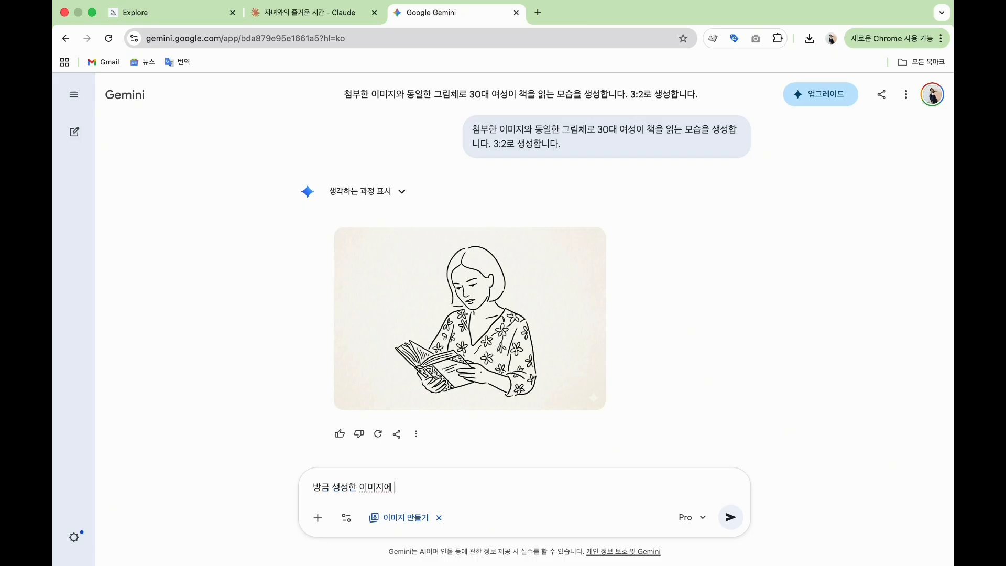
type("을 추가해주세요.")
key("Return")
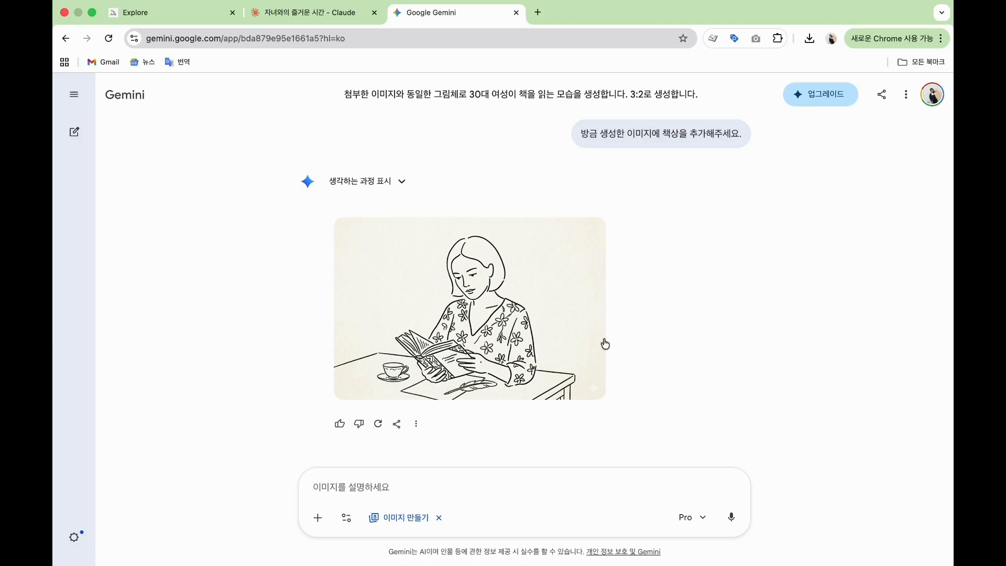
mouse_move(603, 342)
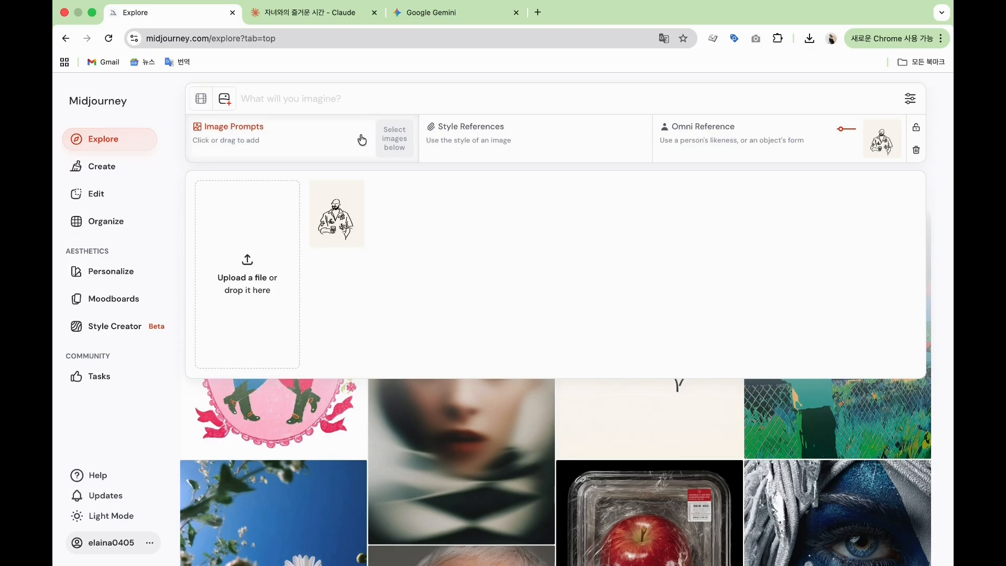
Delete the uploaded bearded man line drawing from Midjourney's reference images
mouse_move(339, 189)
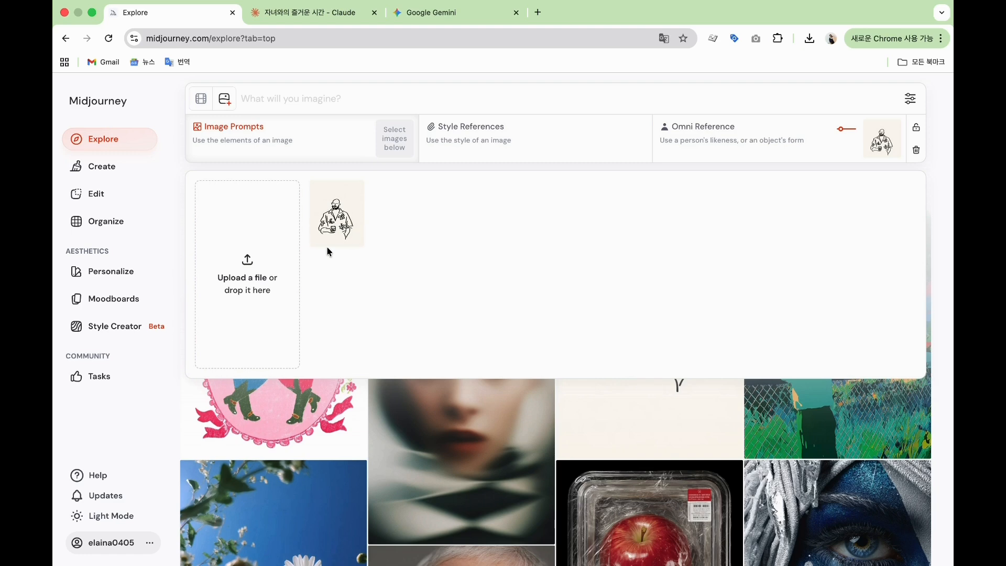
mouse_move(351, 238)
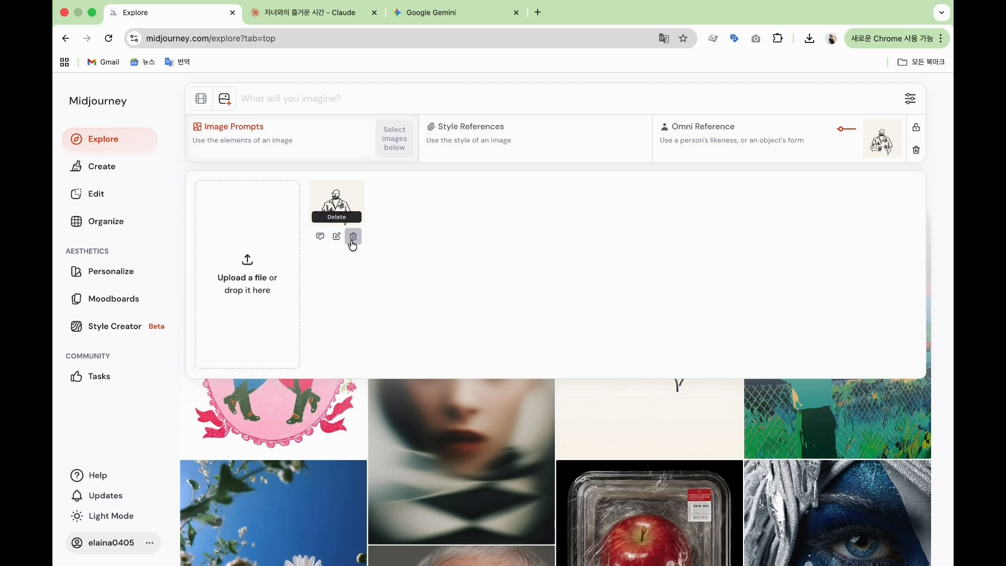
left_click(352, 240)
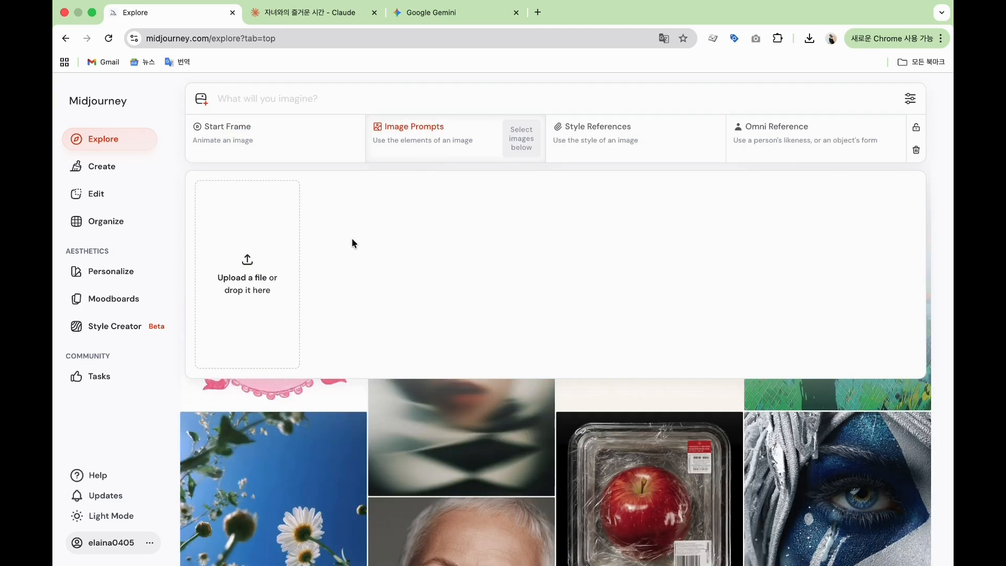
Upload the photo of the woman in the yellow dress and use it as the Omni Reference with strength 150
left_click(247, 265)
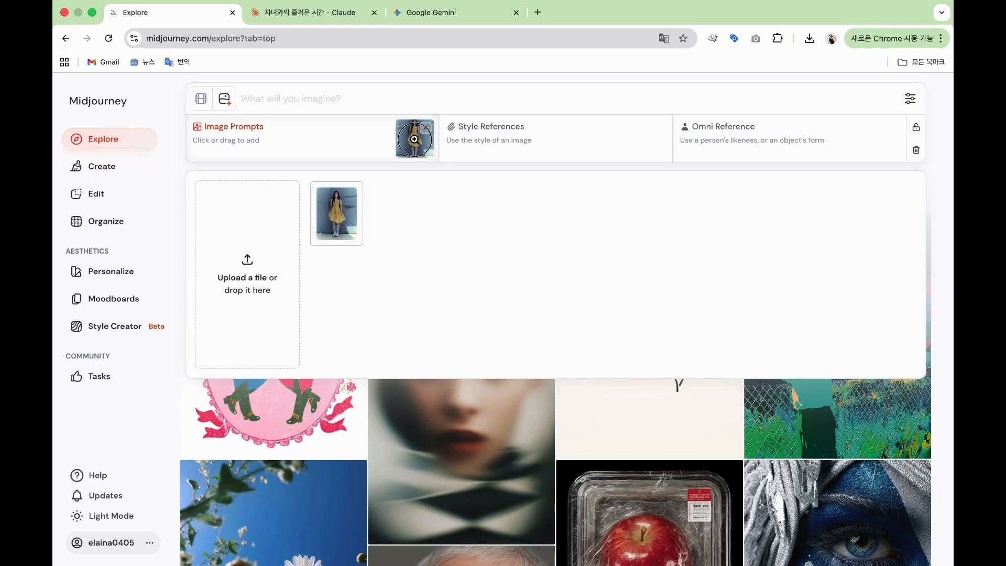
left_click_drag(414, 139, 732, 172)
mouse_move(844, 131)
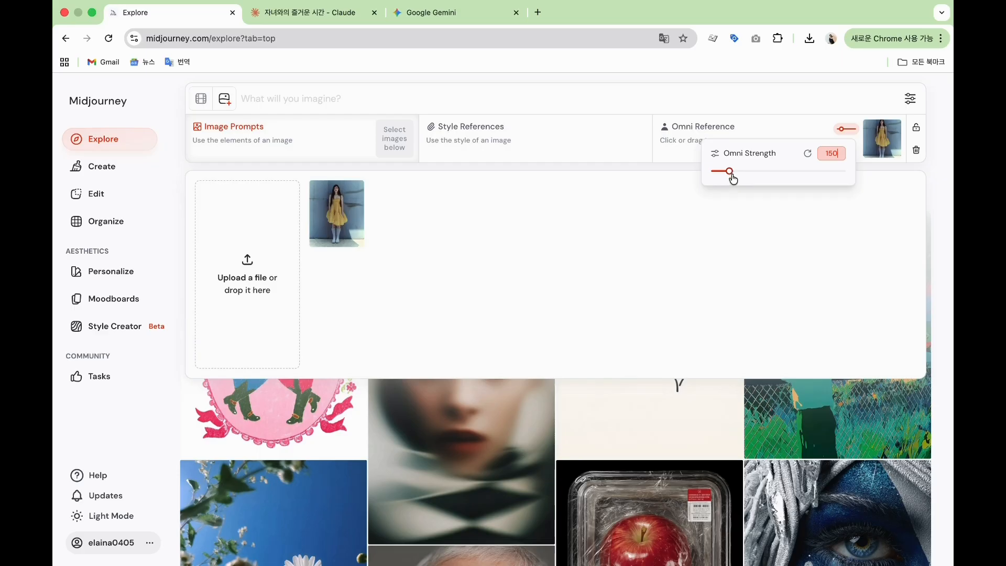
Upload the pencil drawing of the woman with glasses from the Downloads folder as an image prompt
left_click(383, 141)
left_click(247, 267)
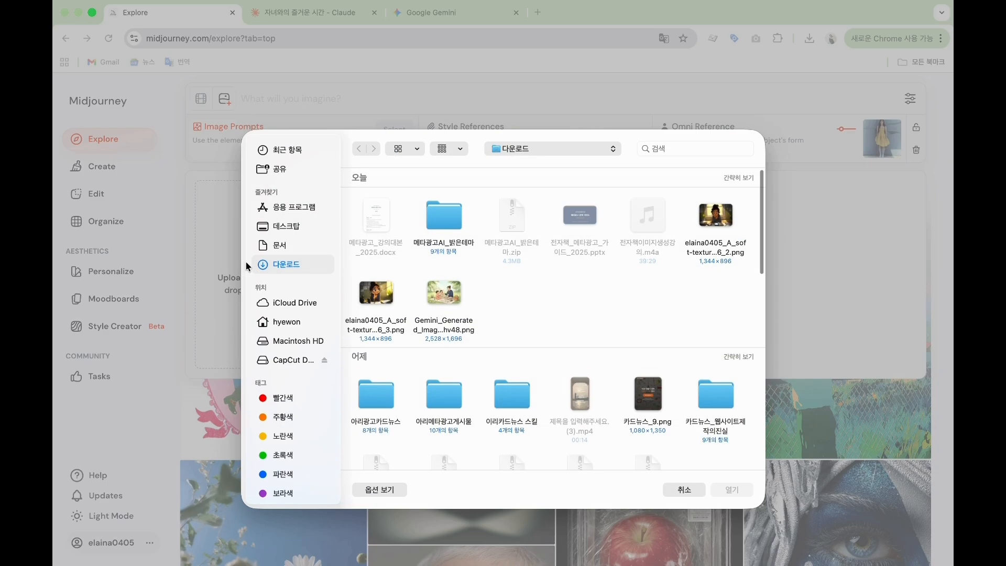
double_click(422, 346)
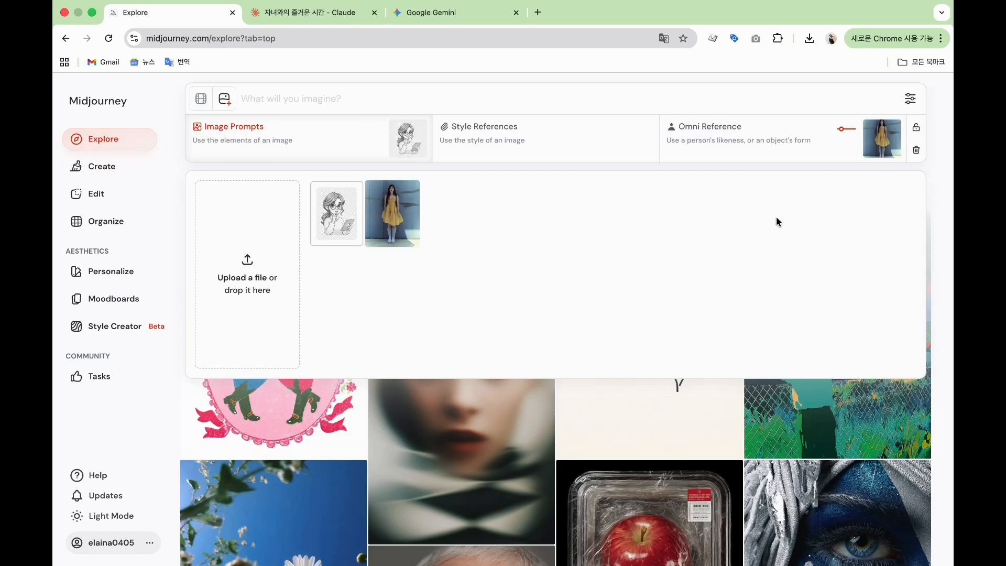
Generate the English beach-resort scene of a woman in her 30s with both references, and close the enlarged result
left_click(272, 98)
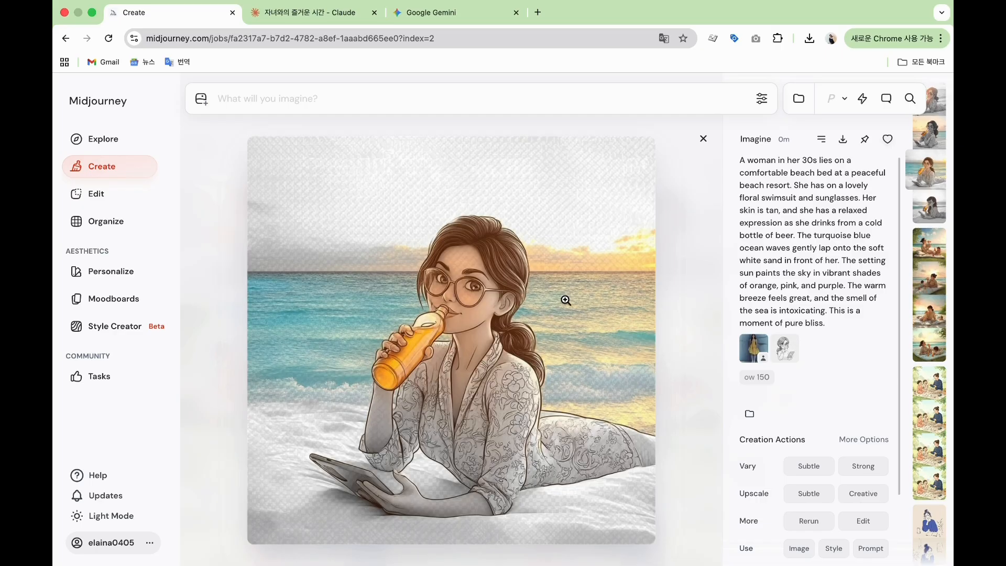
left_click(703, 140)
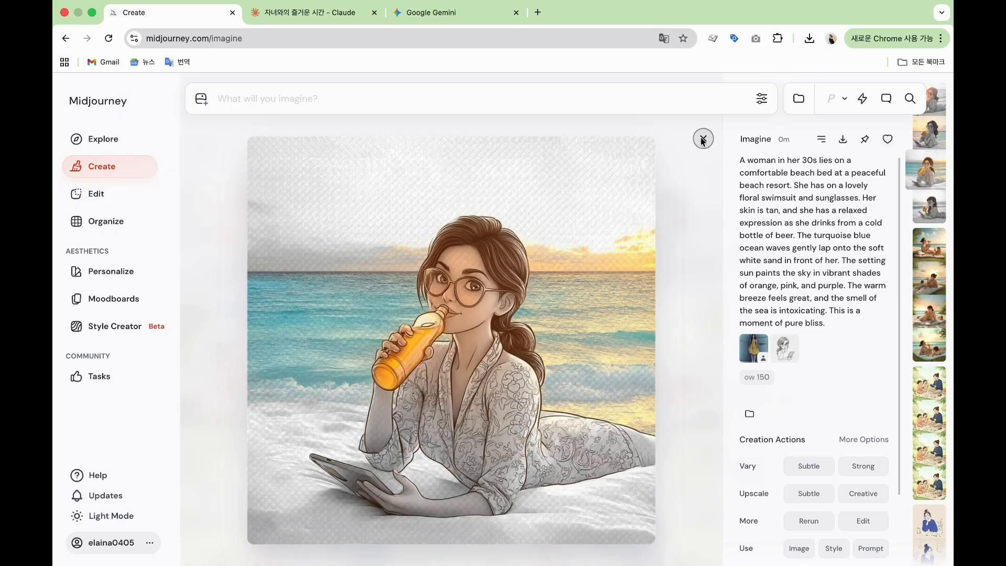
left_click(200, 101)
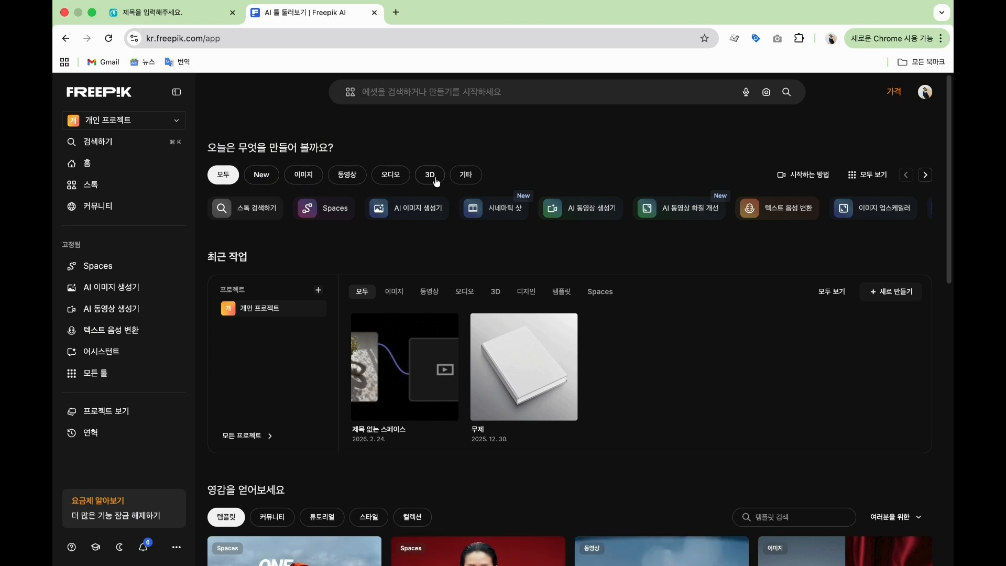
Switch to Freepik and search its assets for the recent term "아이콘"
left_click(405, 92)
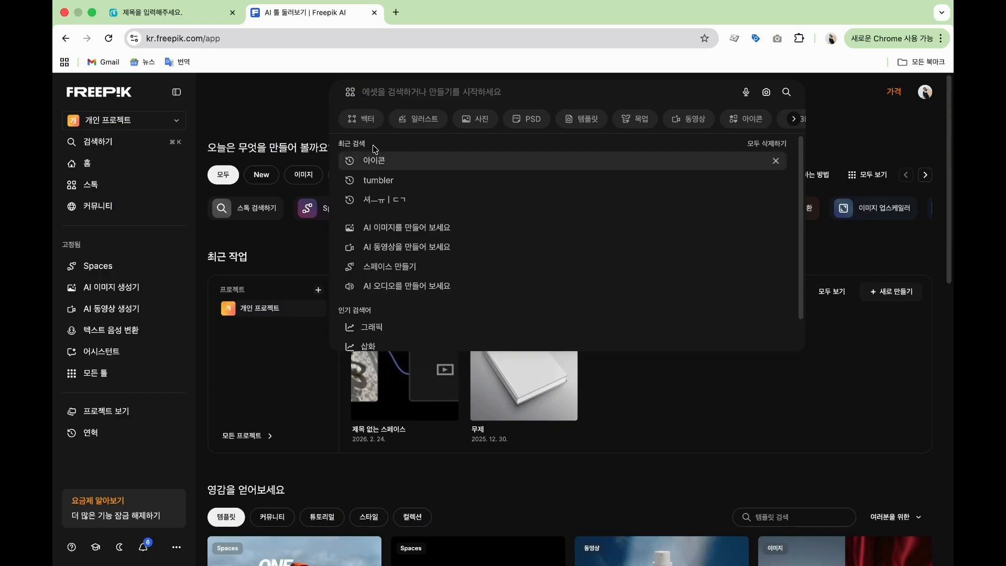
left_click(374, 161)
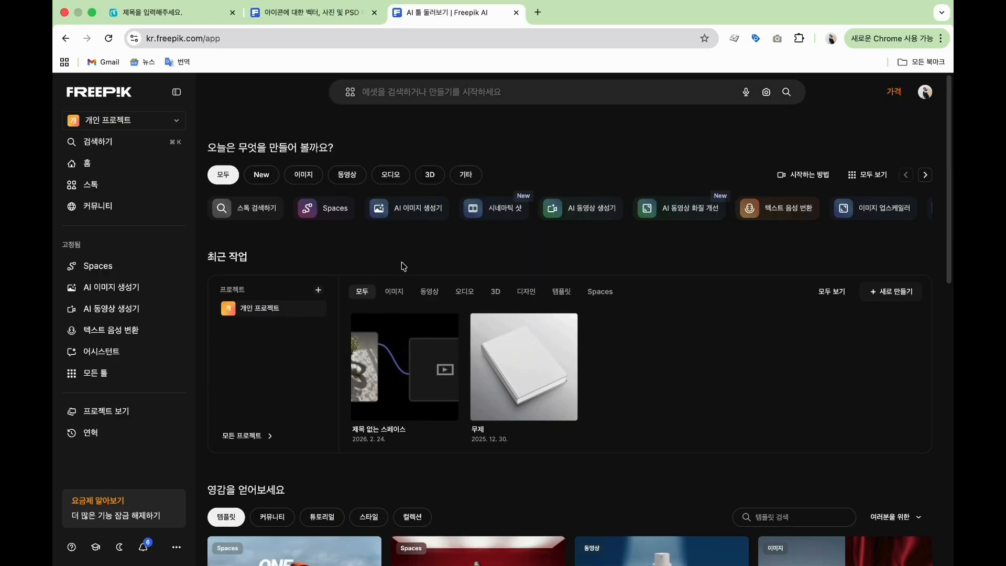
left_click(384, 93)
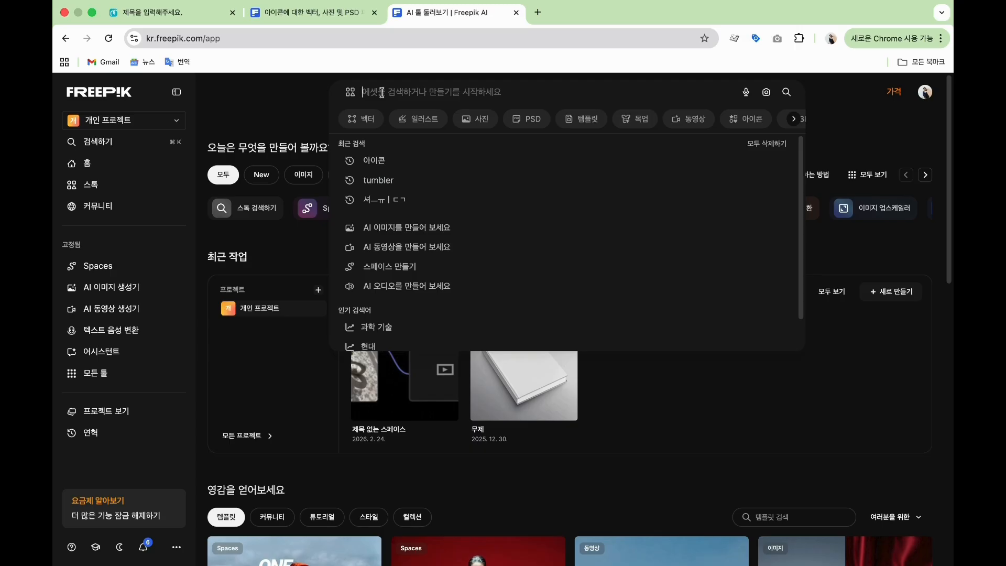
left_click(381, 162)
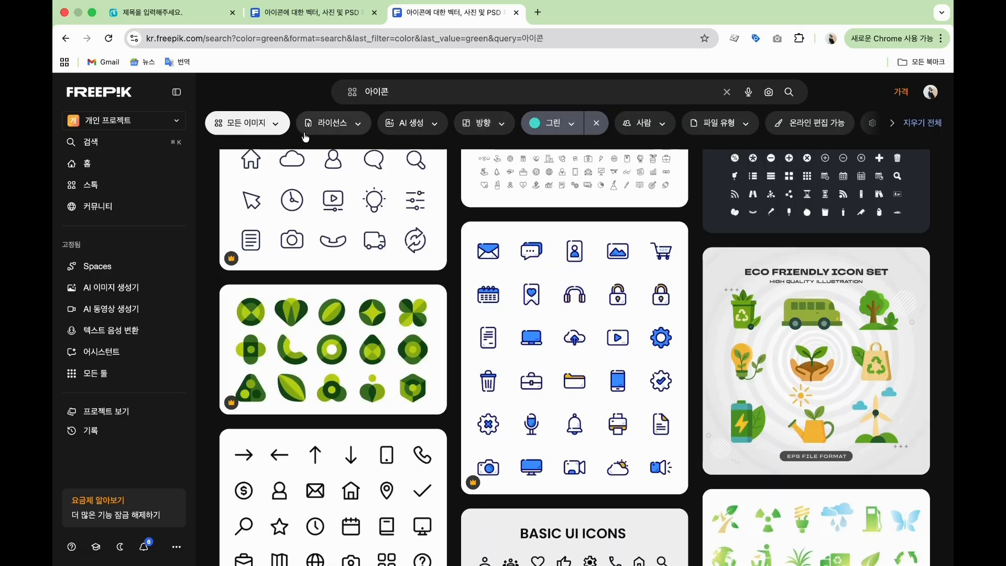
Filter the "아이콘" results by the illustration type (일러스트), and change the asset type to icons (아이콘)
left_click(246, 122)
left_click(310, 191)
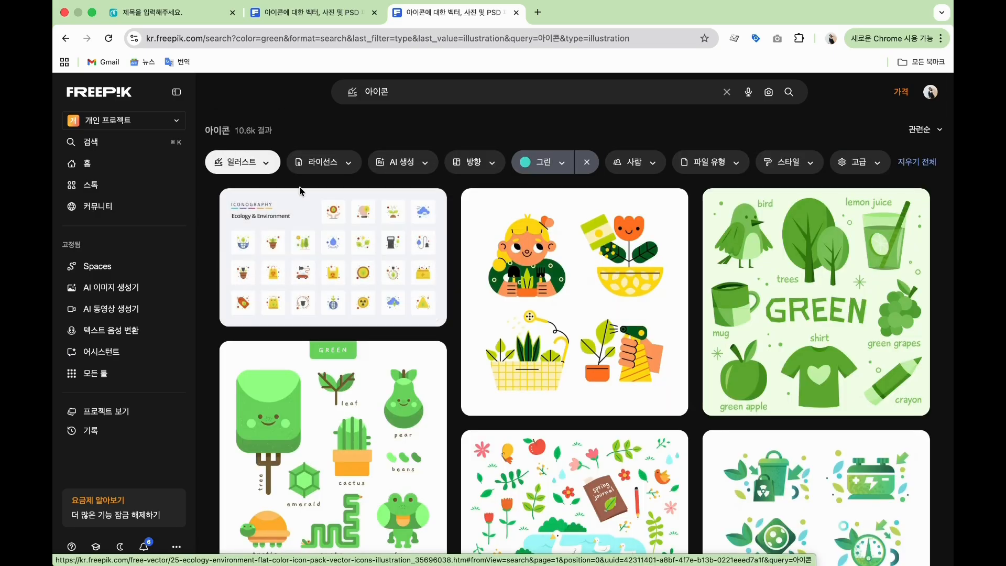
left_click(266, 163)
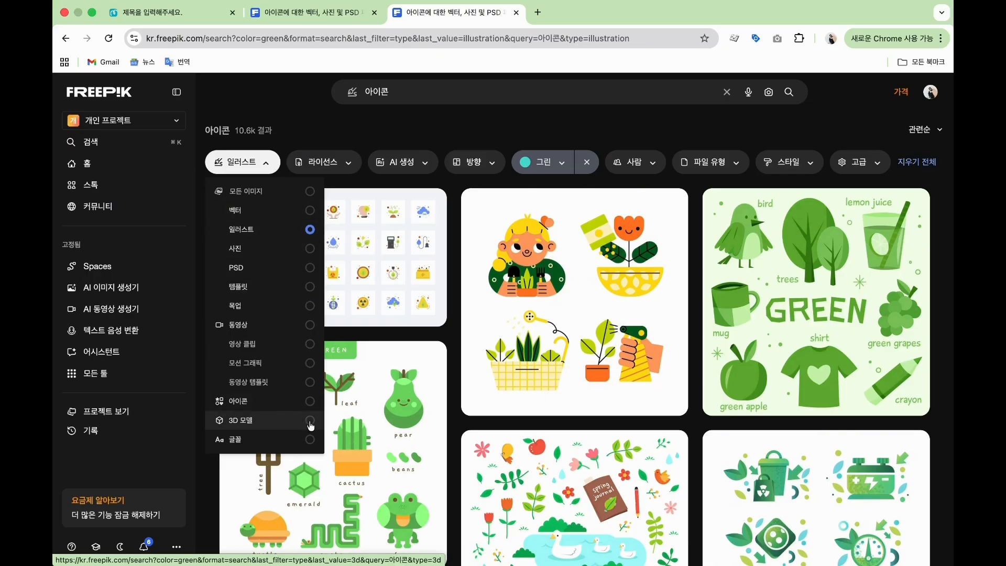
left_click(310, 404)
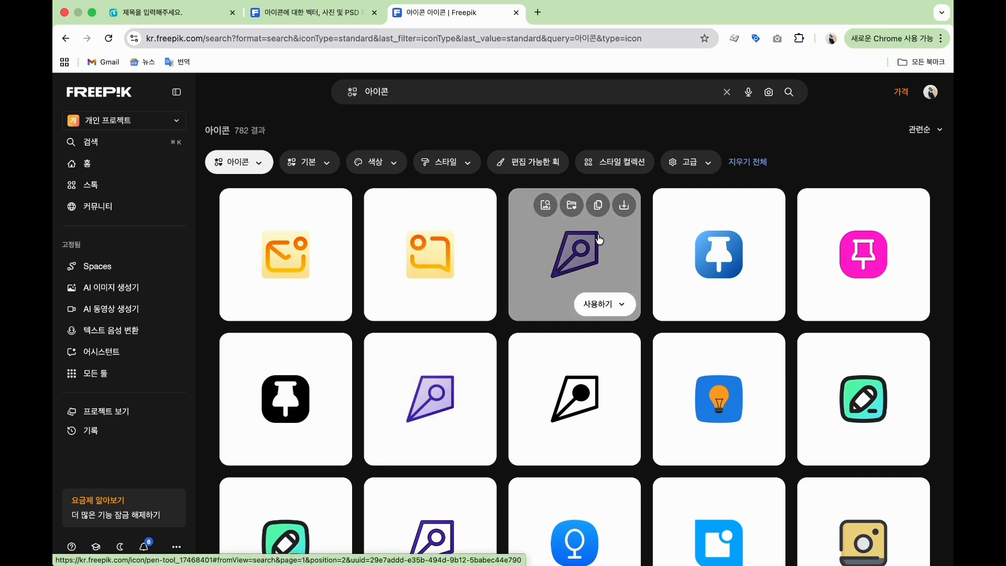
Open the purple pen tool icon in the results and download it as PNG
left_click(611, 305)
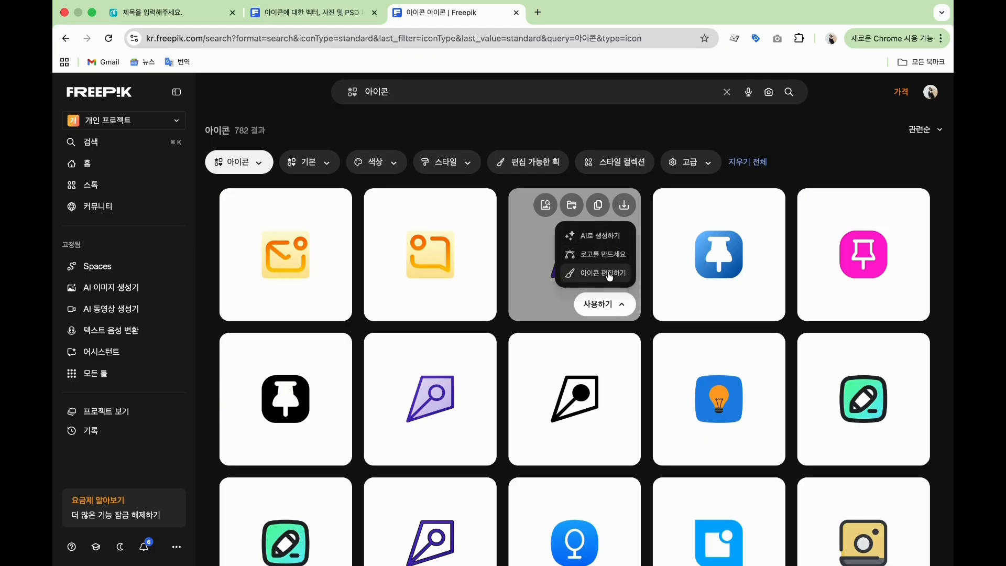
left_click(556, 308)
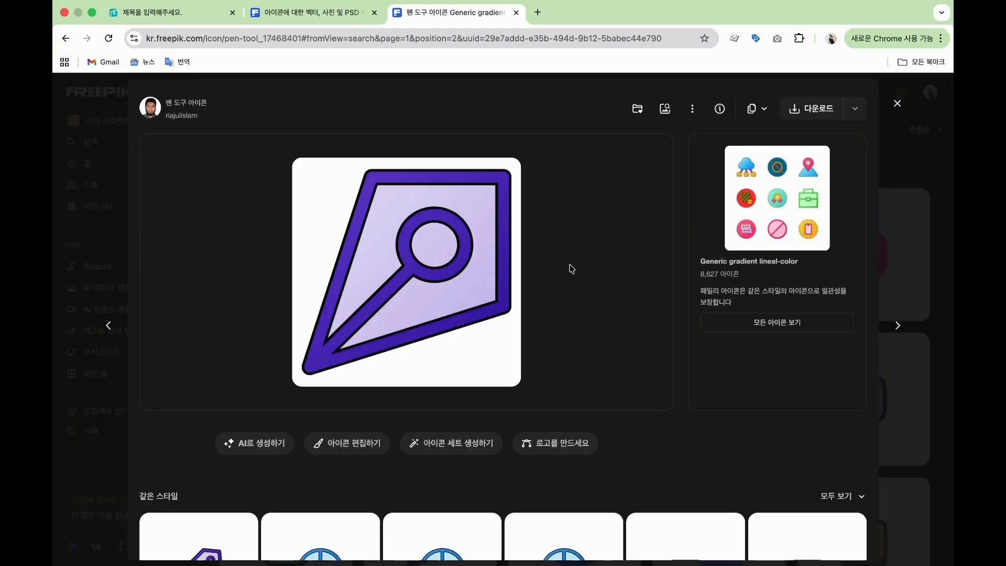
mouse_move(802, 106)
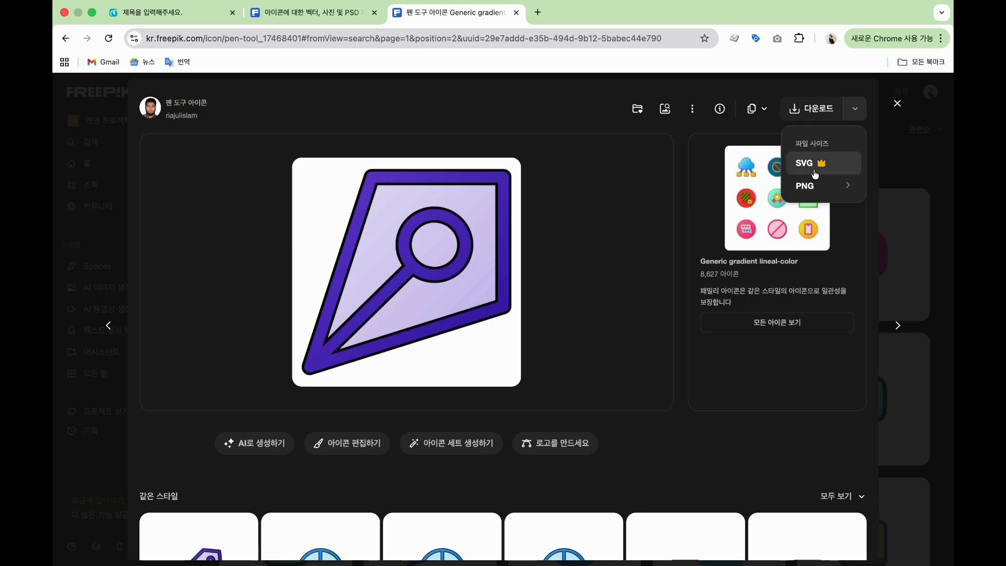
left_click(815, 187)
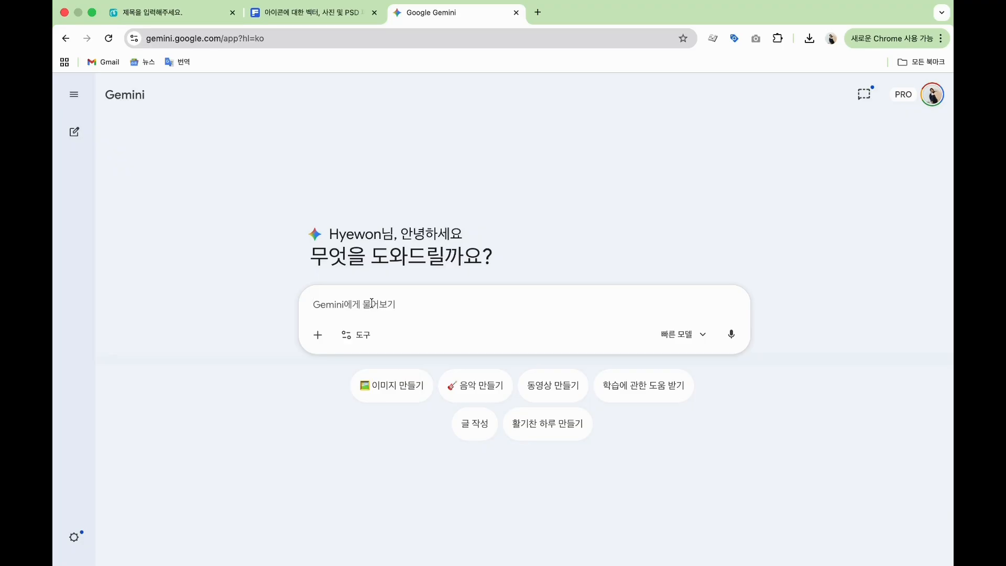
Switch to Gemini and send the prompt "제미나이와 미드저니를 비교해서 표를 만들어줘." to get a comparison table
type("제미나이와")
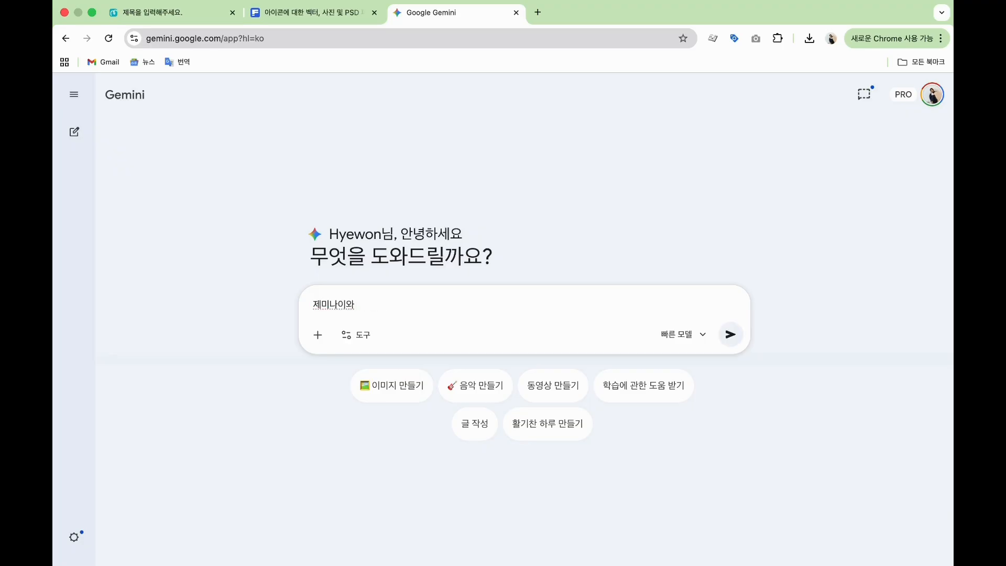
type(" 미드저니를 비교해서 표를 만드")
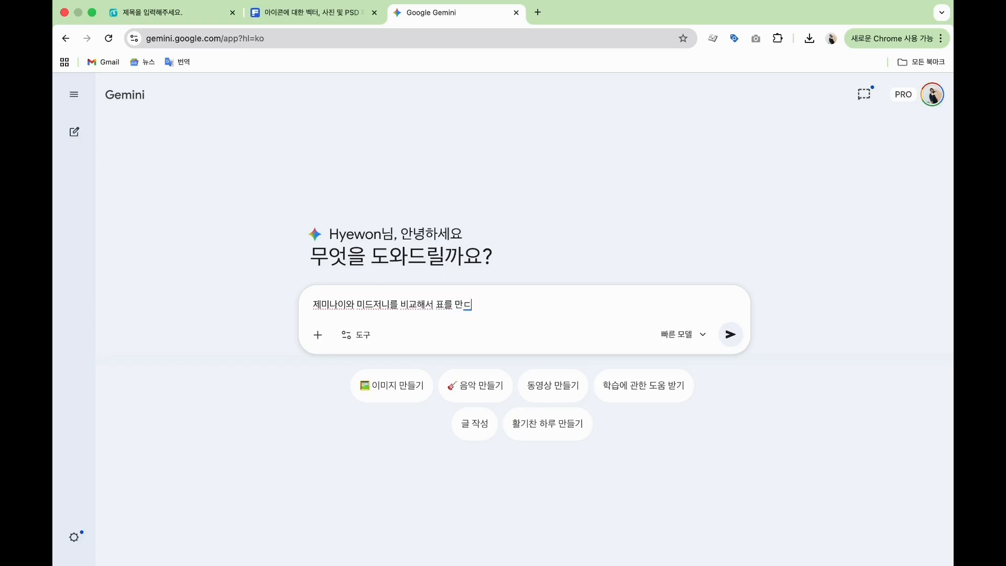
type("들어줘.")
key("Return")
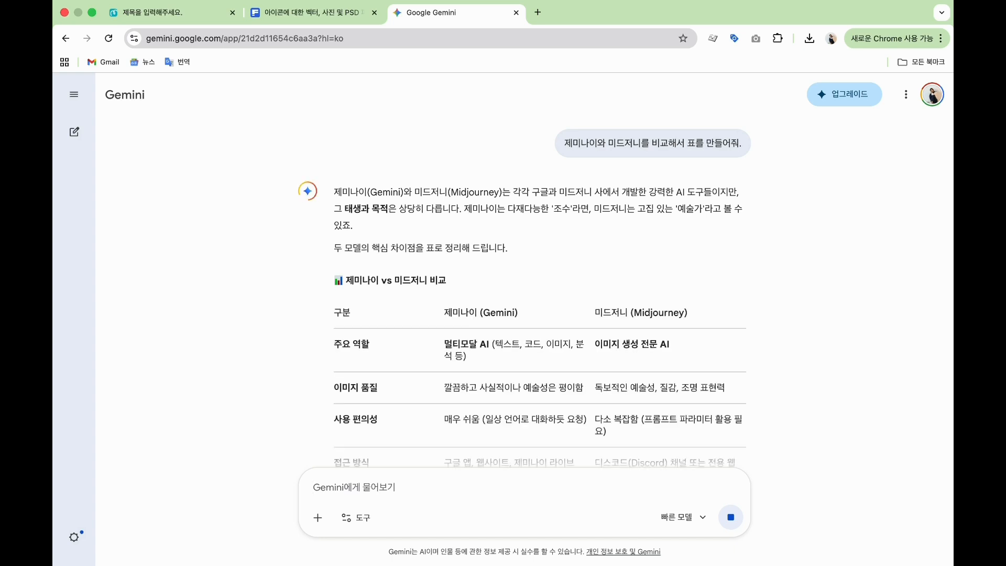
Review the Gemini versus Midjourney comparison table in the answer and copy the table
scroll(404, 316, "down", 2)
scroll(403, 312, "down", 3)
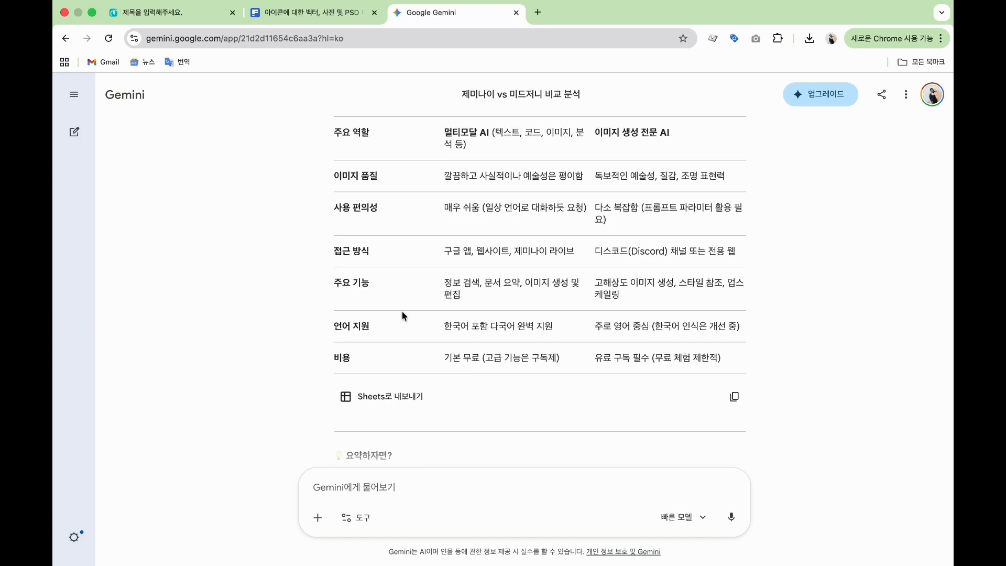
scroll(402, 312, "up", 4)
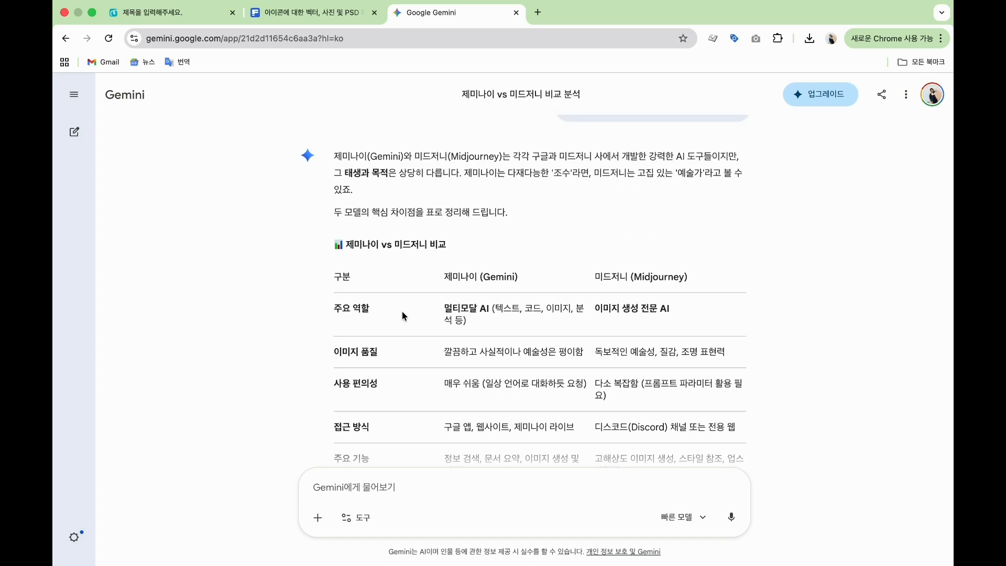
scroll(402, 313, "down", 1)
scroll(402, 314, "down", 3)
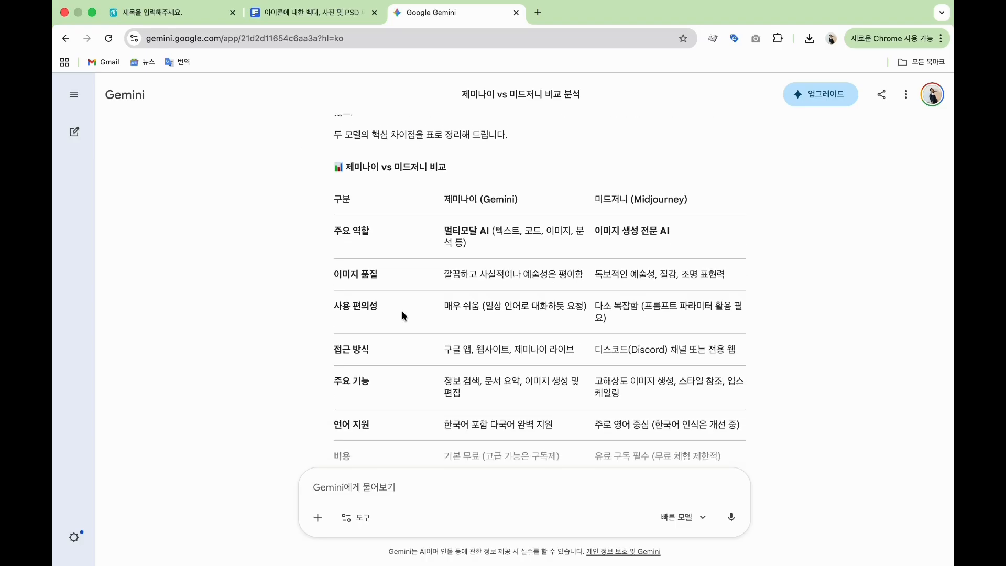
left_click(735, 446)
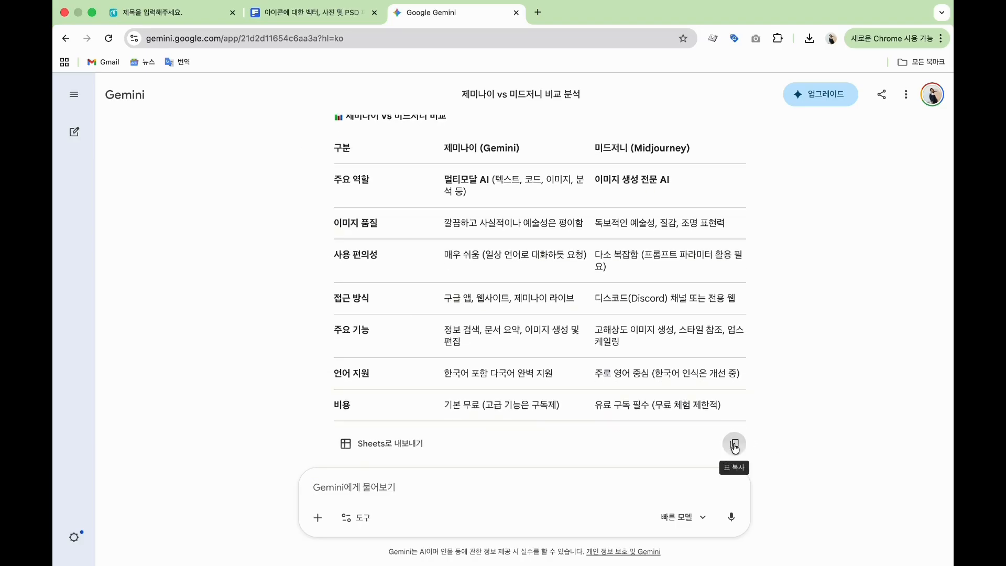
Enable the image creation tool (이미지 만들기) for the chat and switch the model to Pro
left_click(359, 517)
left_click(394, 378)
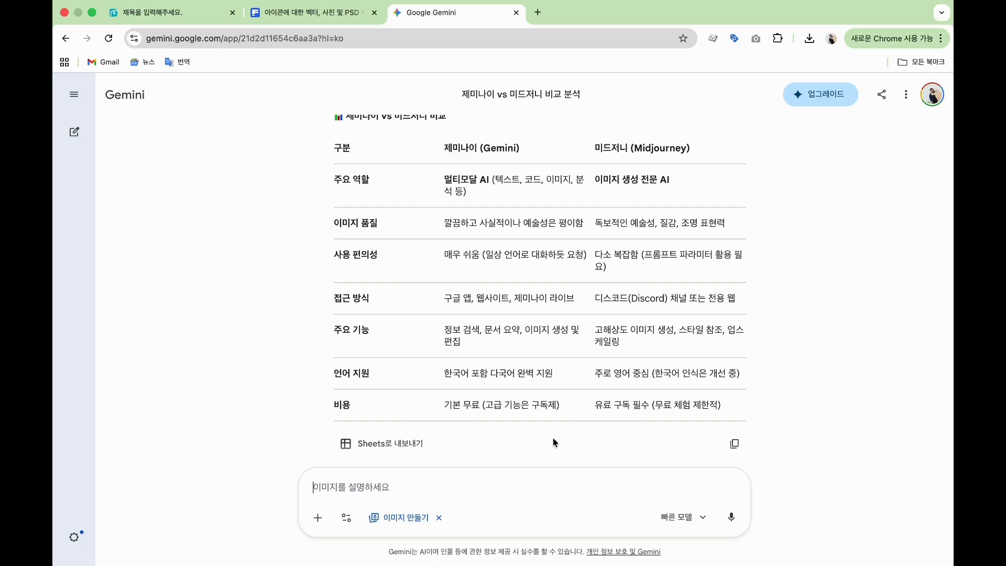
left_click(696, 517)
left_click(685, 451)
Paste the copied table as a prompt and ask for an infographic that readers understand easily, as modern and sophisticated as possible
key("super+v")
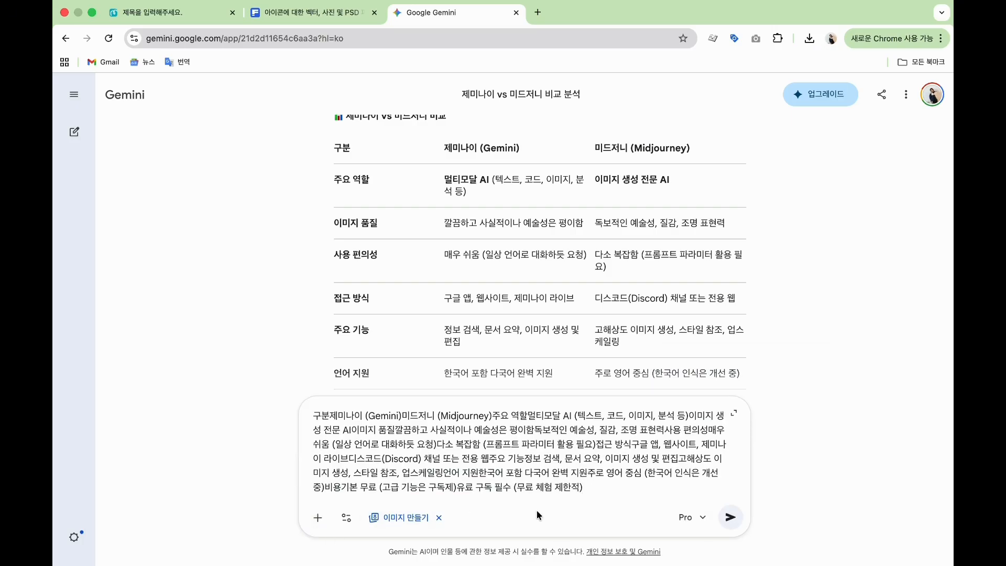
type("위 내용를")
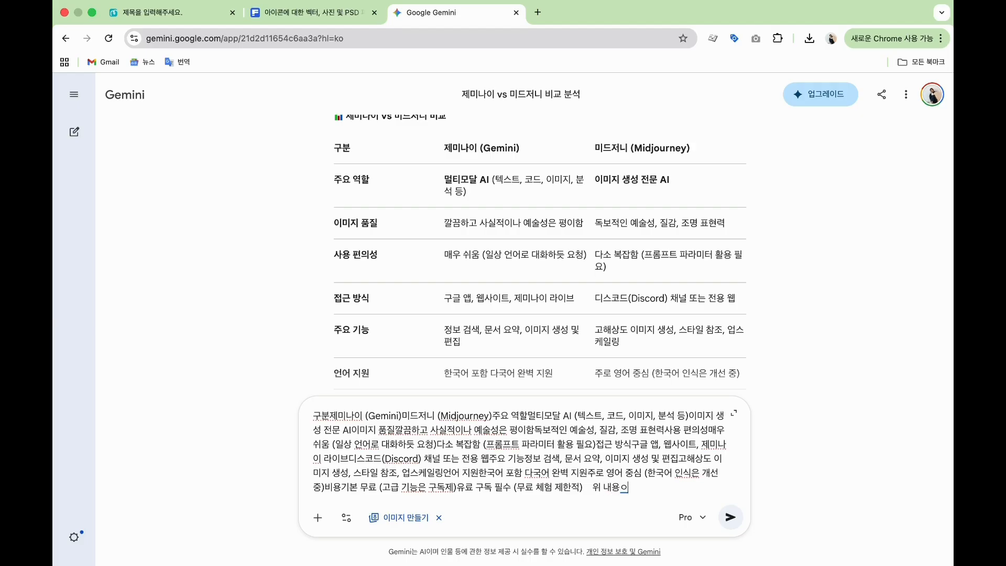
type(" 독자가 잘 이해해")
key("BackSpace")
type("할 수 있도록")
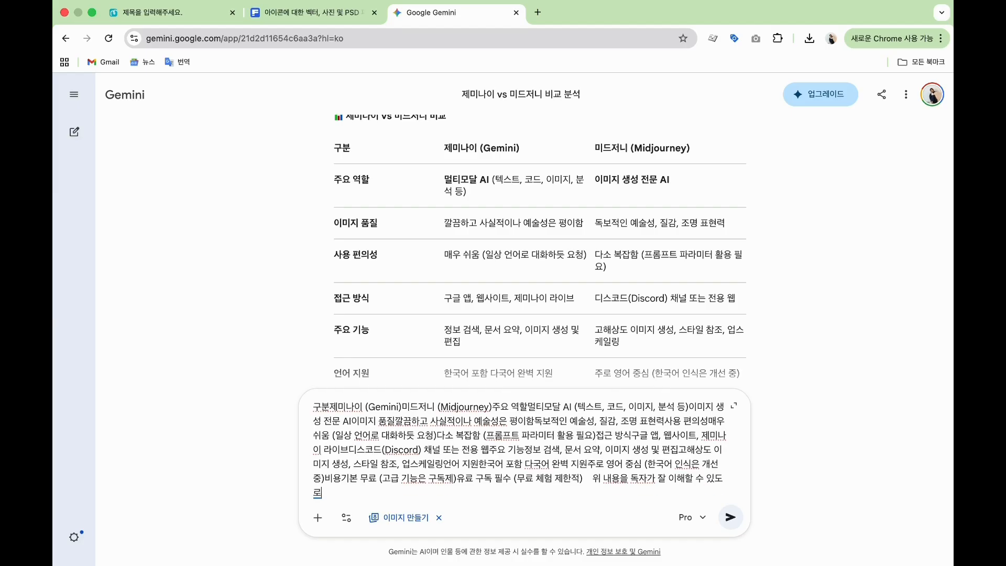
type(" 인포그래")
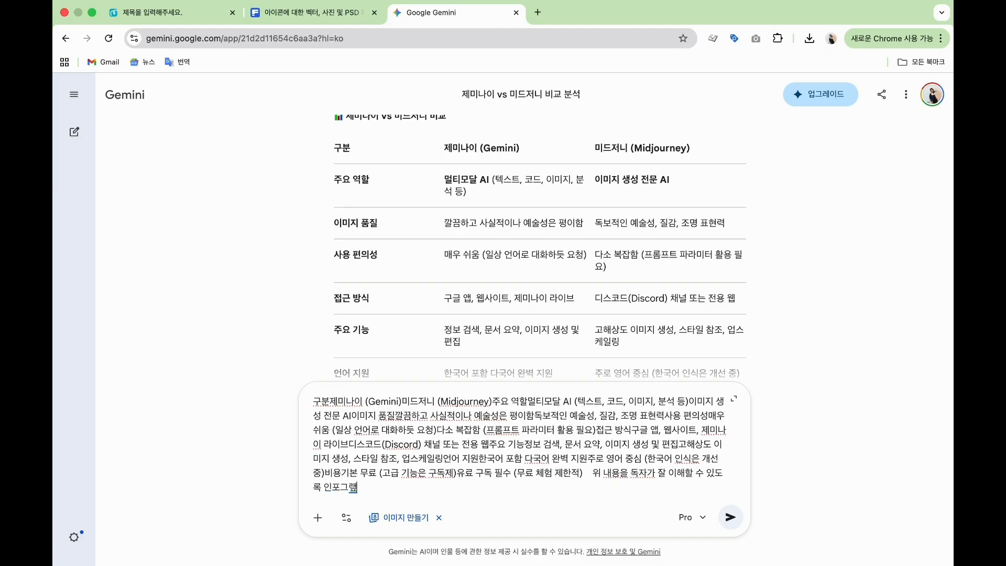
type("픽을 최대한 모던하고 세")
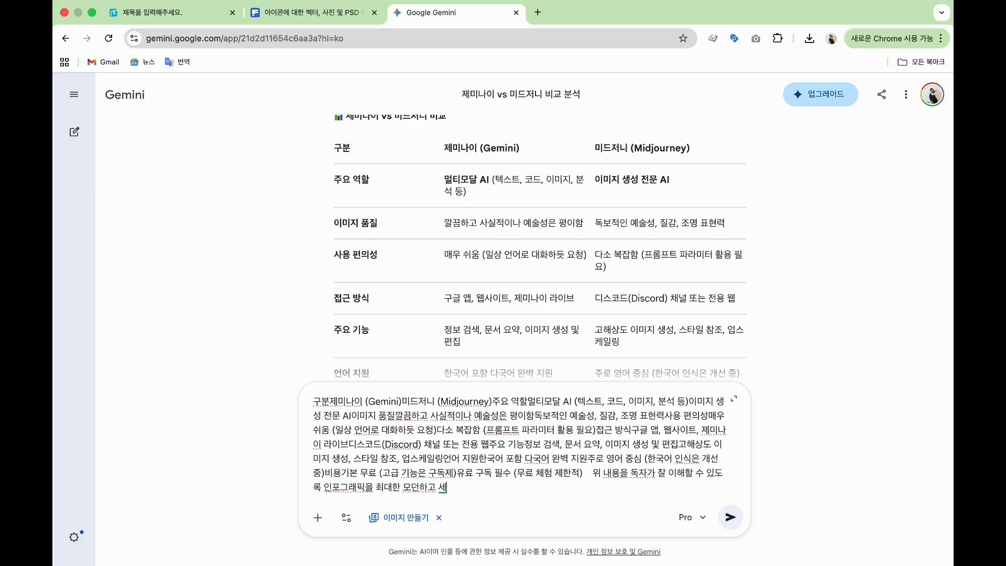
type("련도 느낌으로 만디어줘")
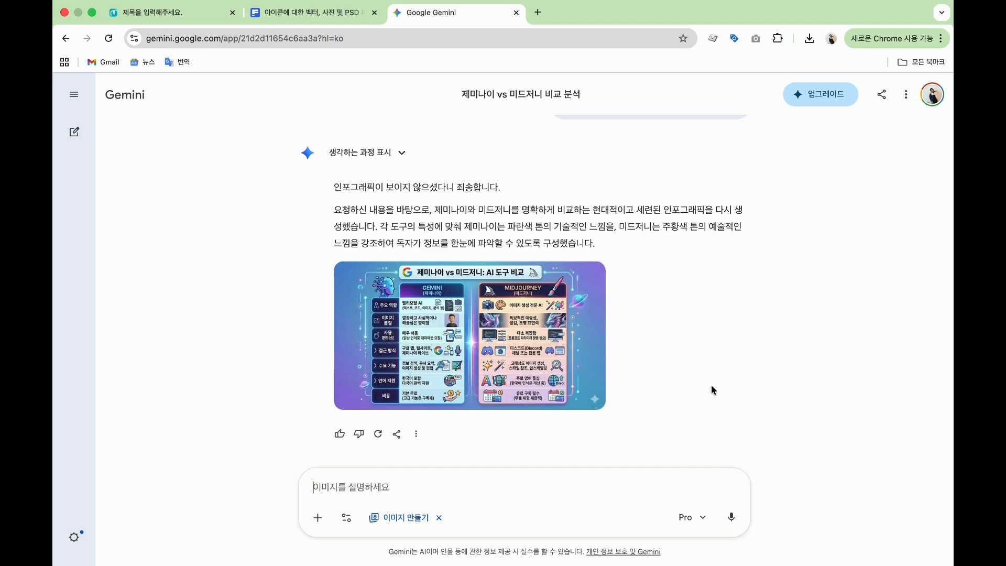
View the infographic enlarged and request a new version with "최대한 깔끔한 디자인으로 만들어주세요. 사이즈는 4:3으로 고화질로 생성합니다."
left_click(545, 356)
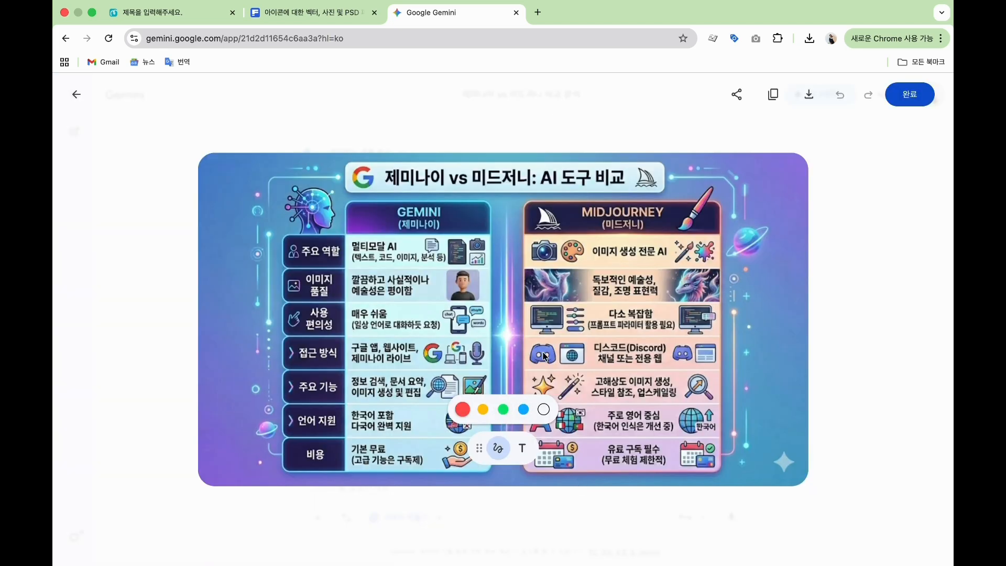
key("Escape")
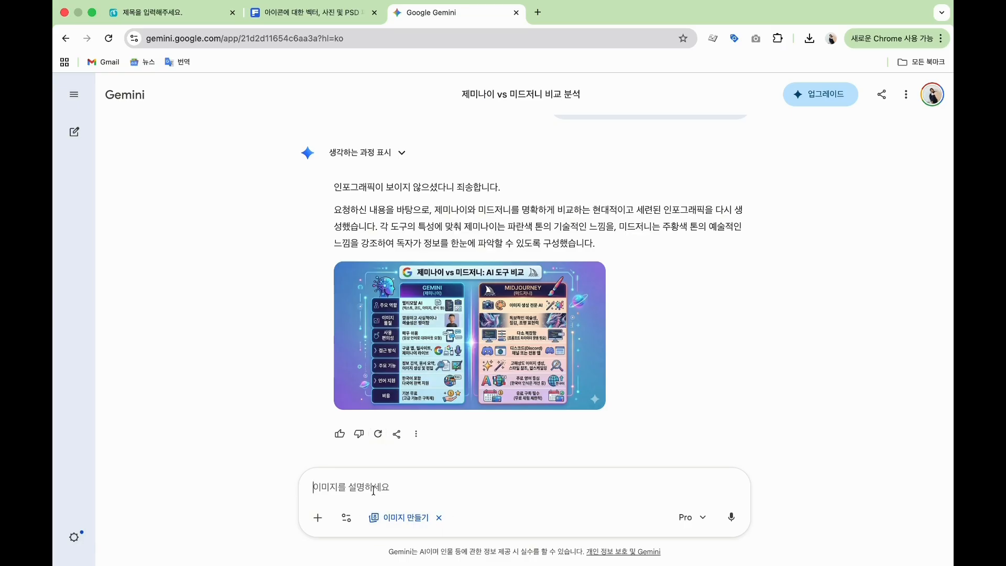
type("최대한 깔끔한 디자인으로 만들이")
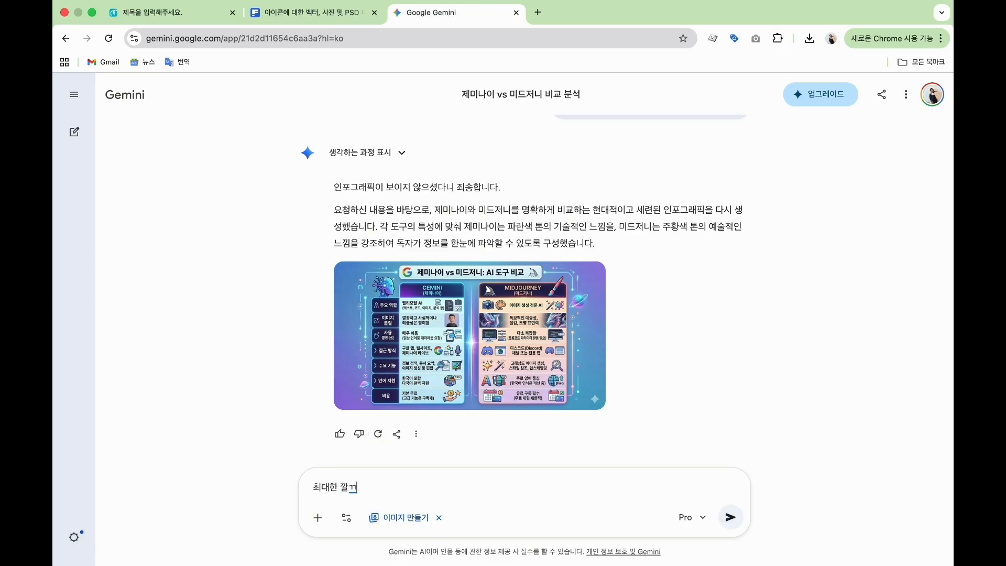
type("어주세요. 사이즈늬")
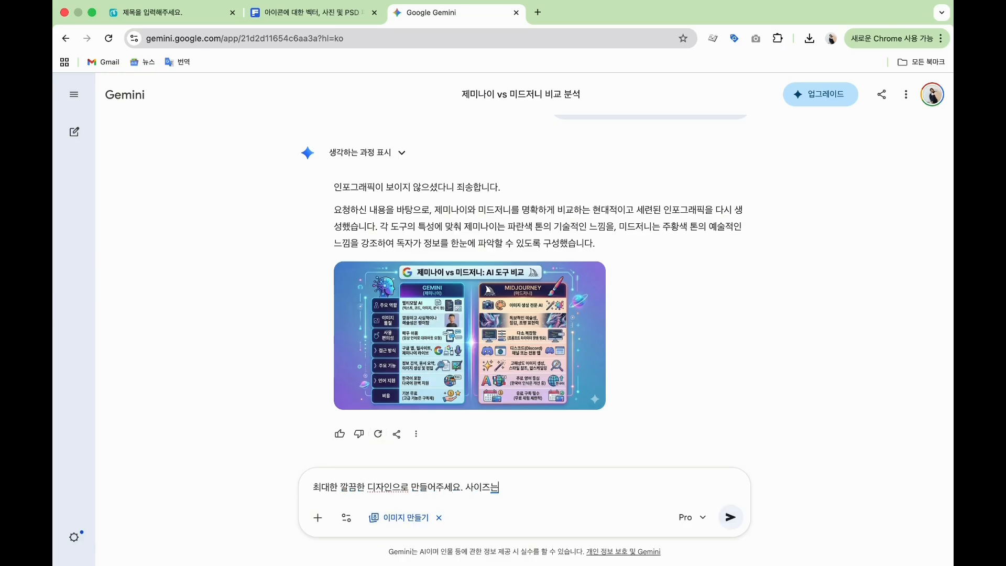
type(" 4:3으로 고화질로 생성합니다.")
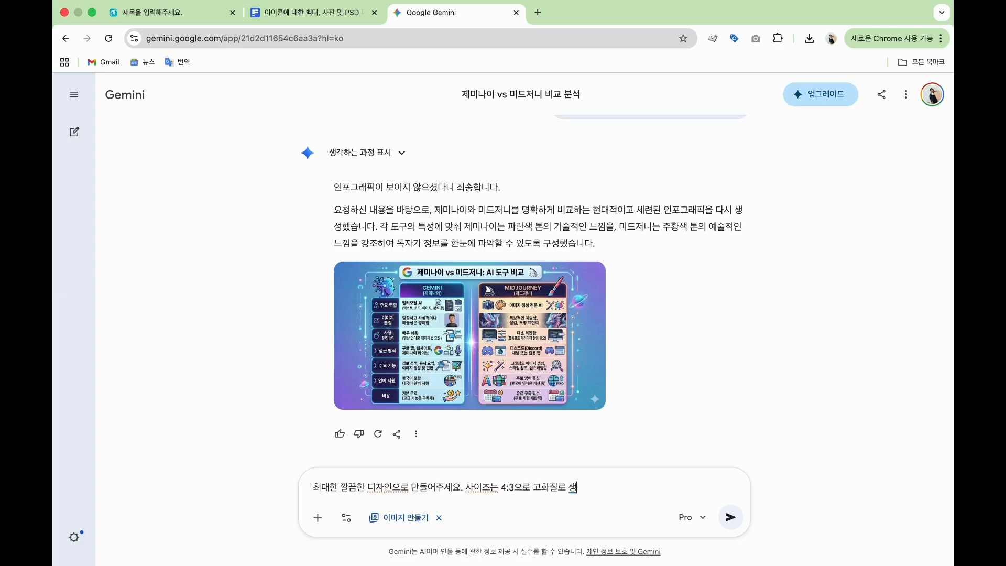
left_click(731, 517)
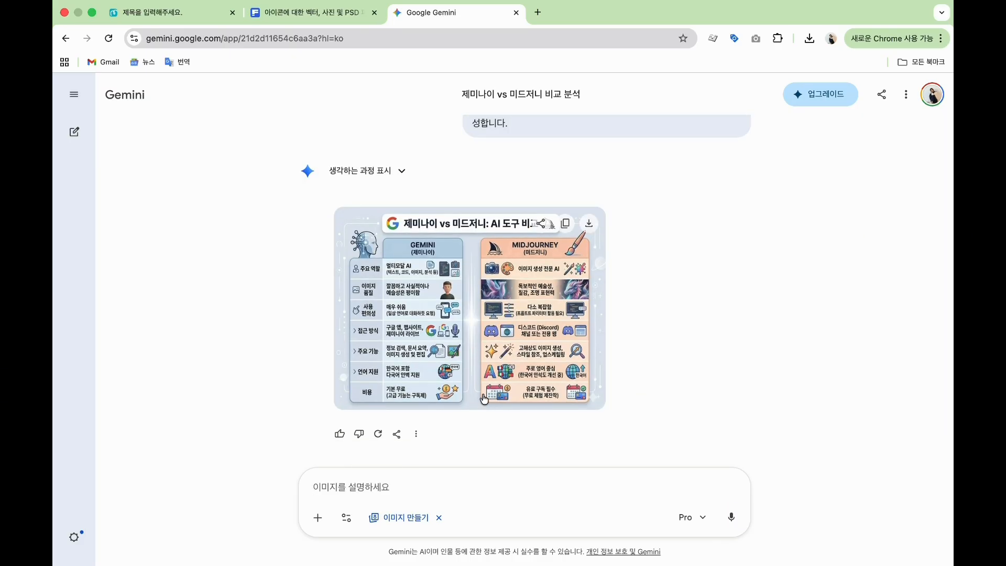
Examine the regenerated 4:3 infographic up close and turn off the image creation tool in the prompt
scroll(495, 339, "up", 5)
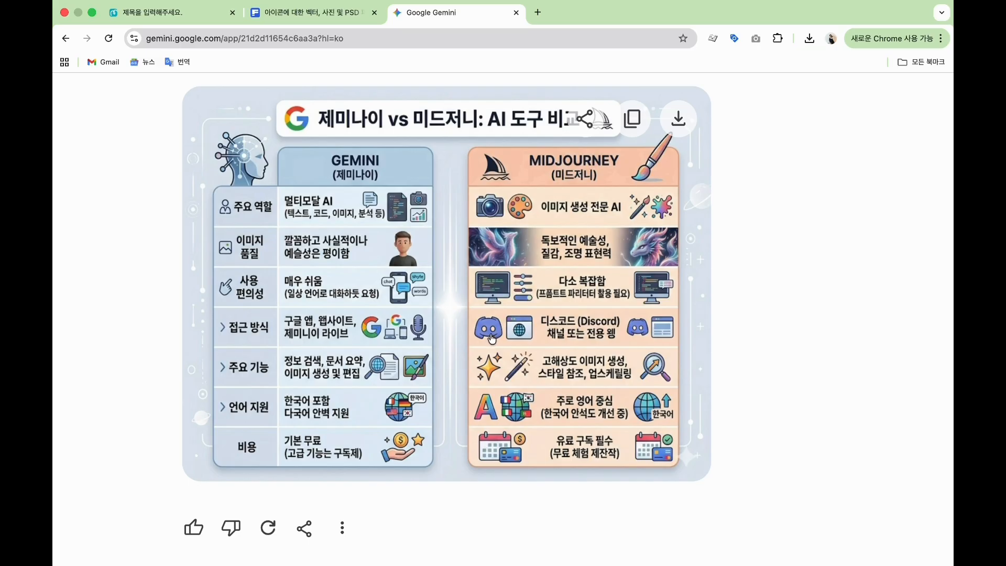
scroll(493, 338, "down", 5)
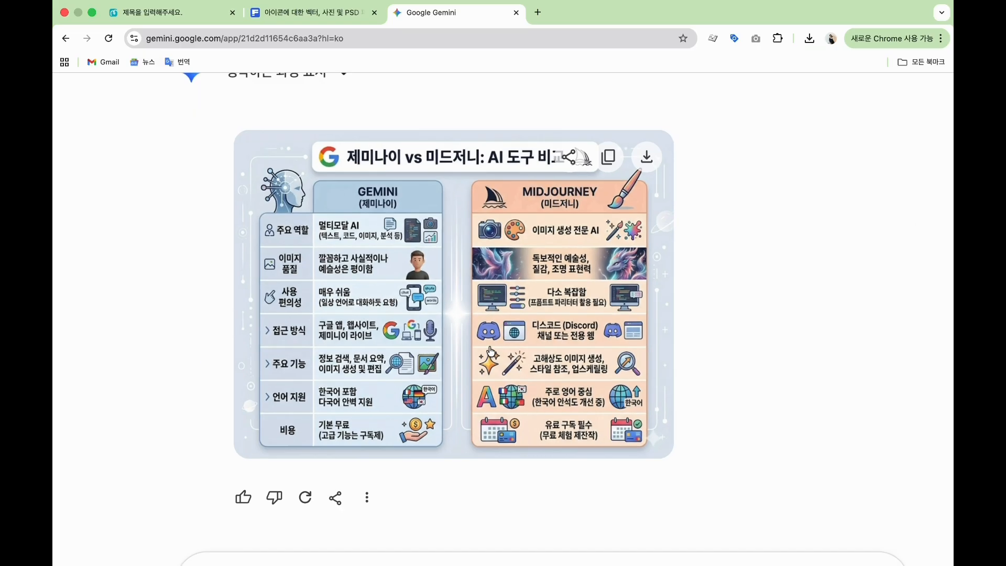
left_click(326, 514)
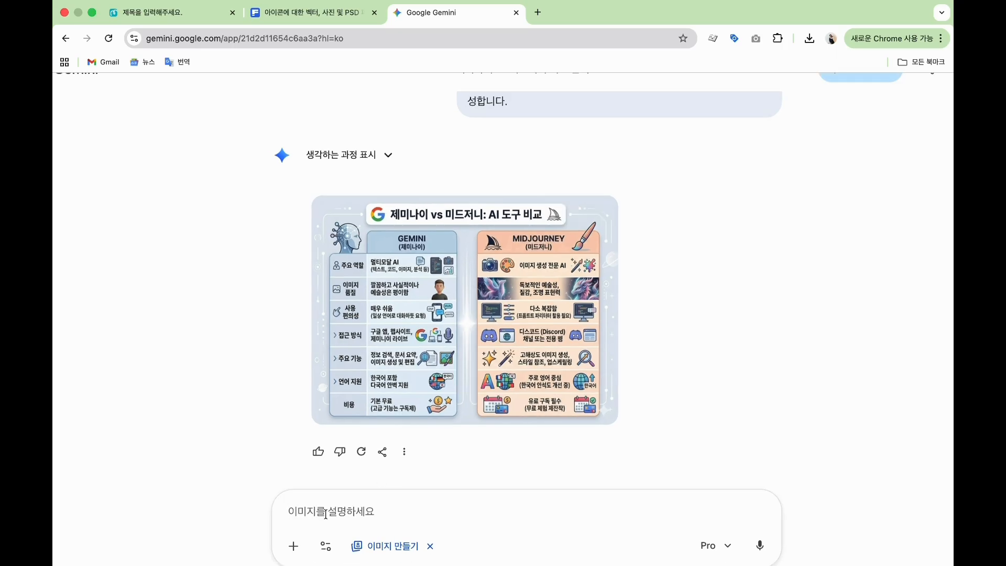
left_click(430, 546)
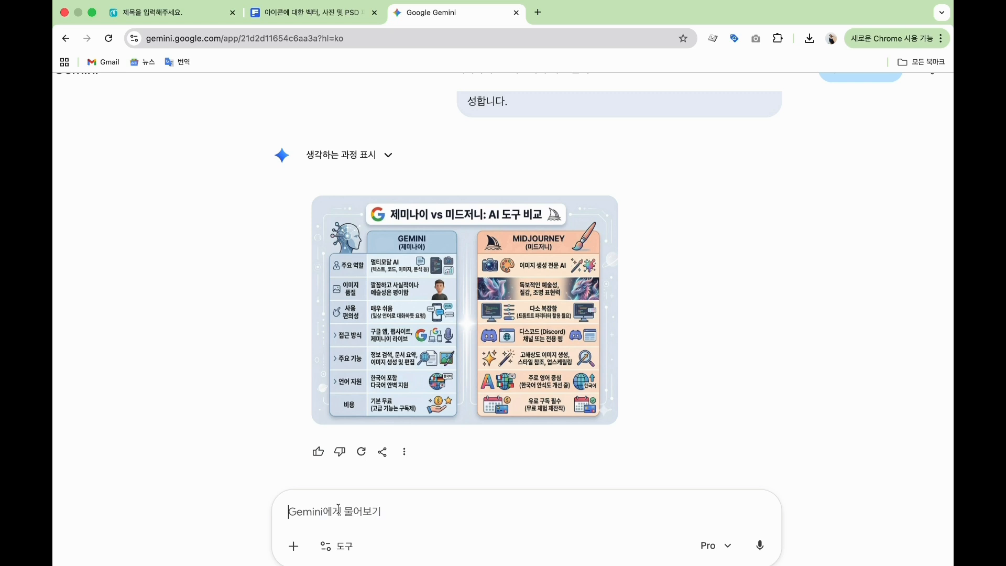
Ask Gemini to organize how an adult learns English step by step with "성인이 영어를 배우는 과정을 단계별로 정리해줘."
type("성인")
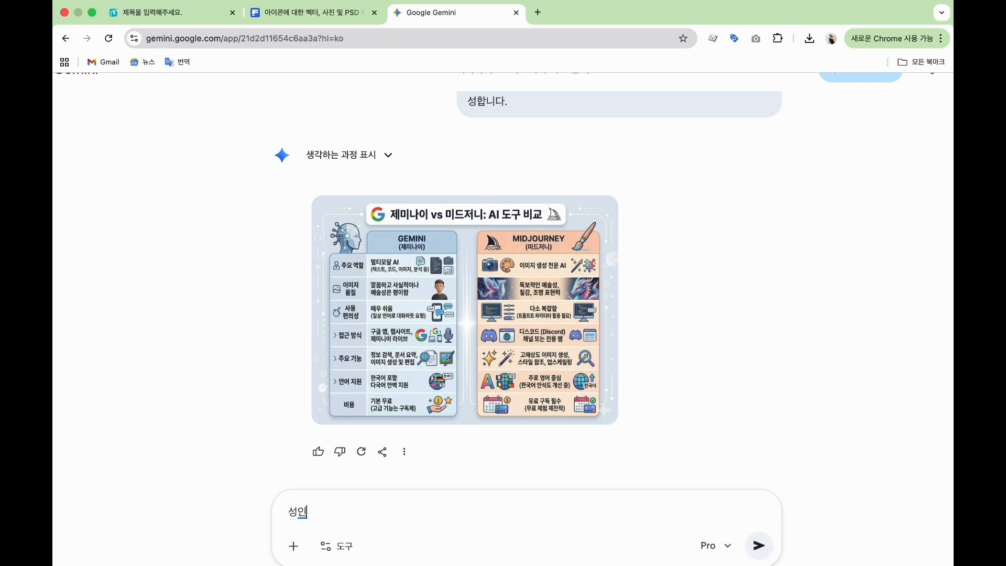
type("이 영에를 배우는 과정의")
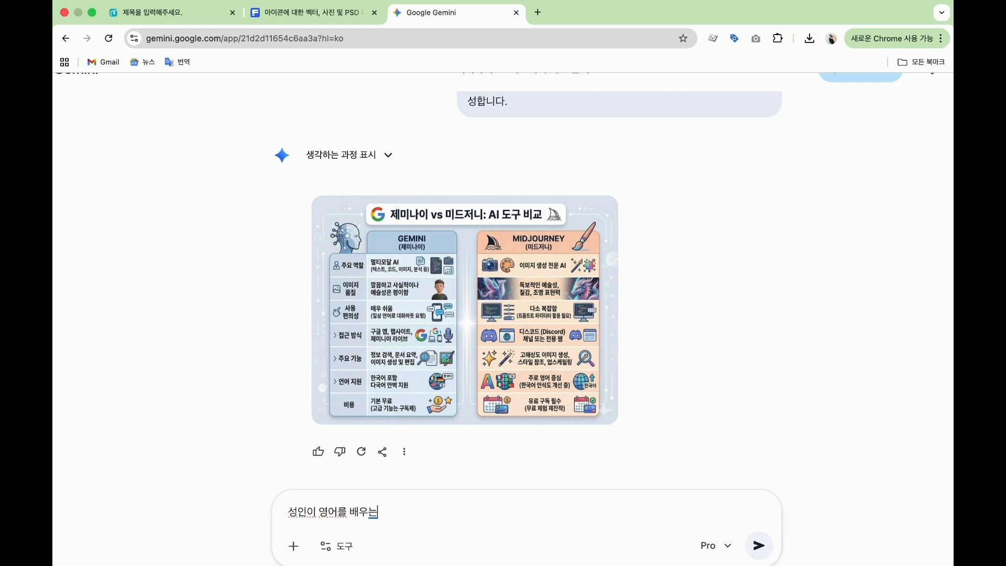
key("BackSpace")
type("을 단꼐별로")
key("BackSpace")
key("BackSpace")
key("BackSpace")
key("BackSpace")
type("계별로 정리해")
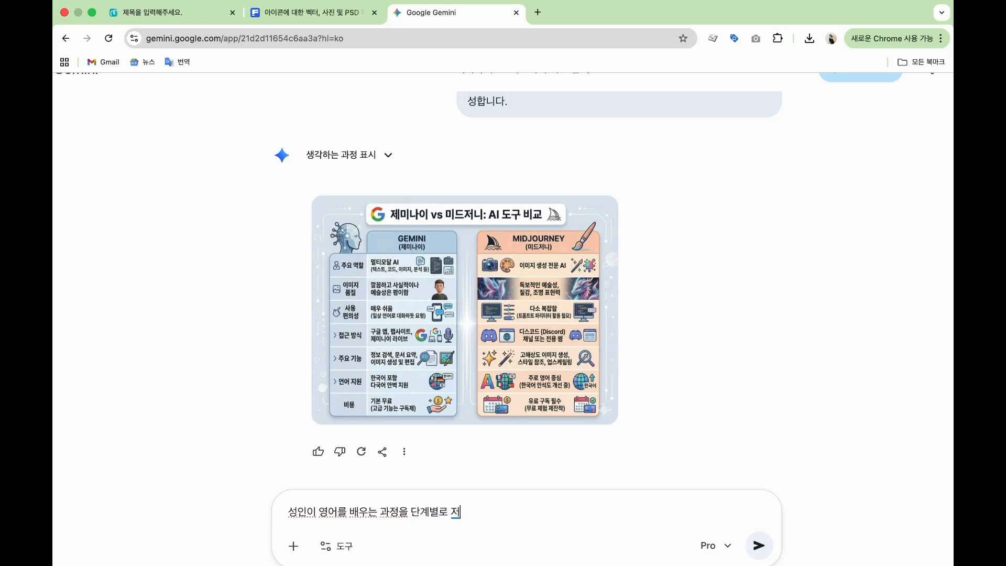
type("줘.")
key("Return")
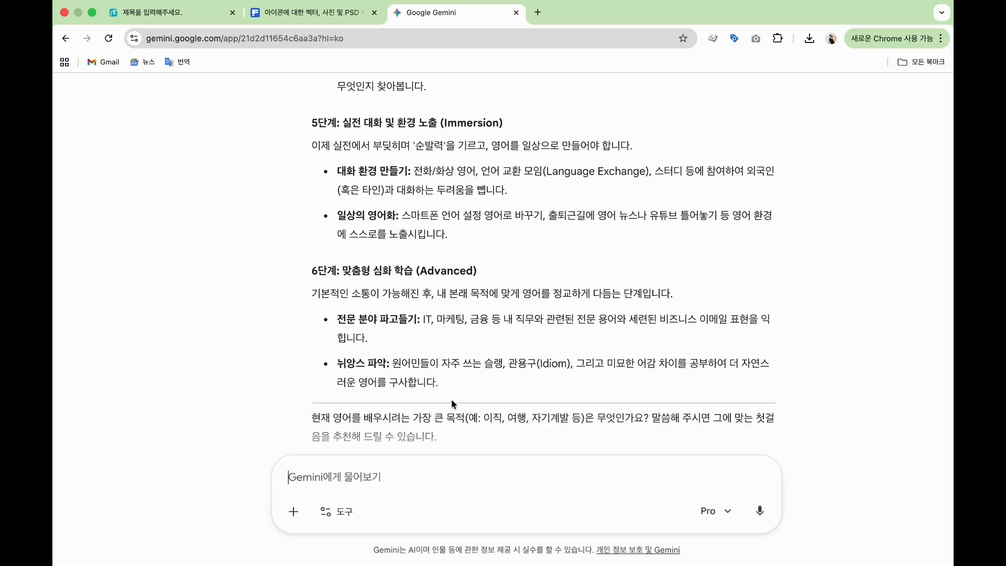
With the image creation tool (이미지 만들기) enabled, request a simple, easy-to-understand 4:3 infographic of the 6 stages in trustworthy colors
type("이 6단계")
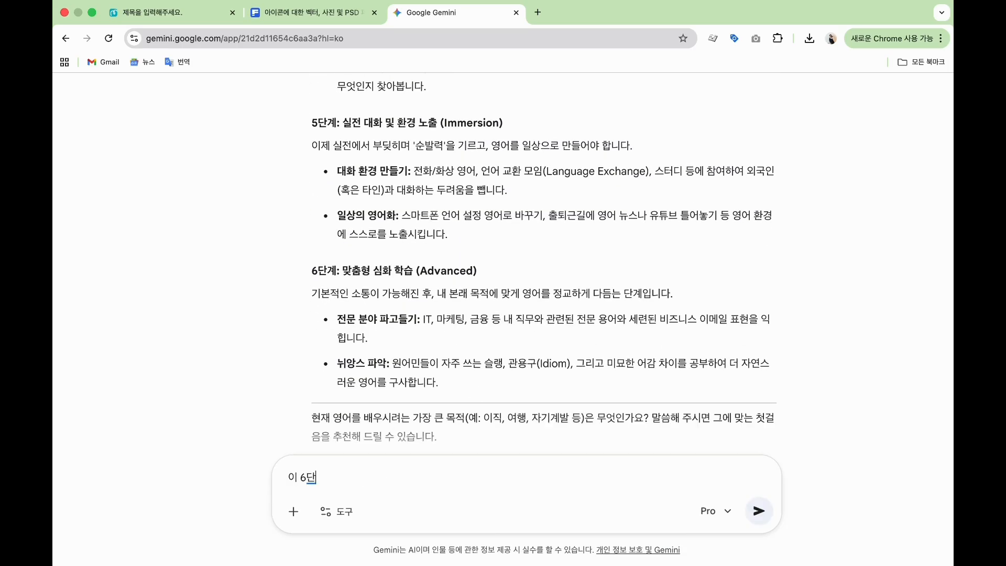
type("를 최대한 신뢰감주는")
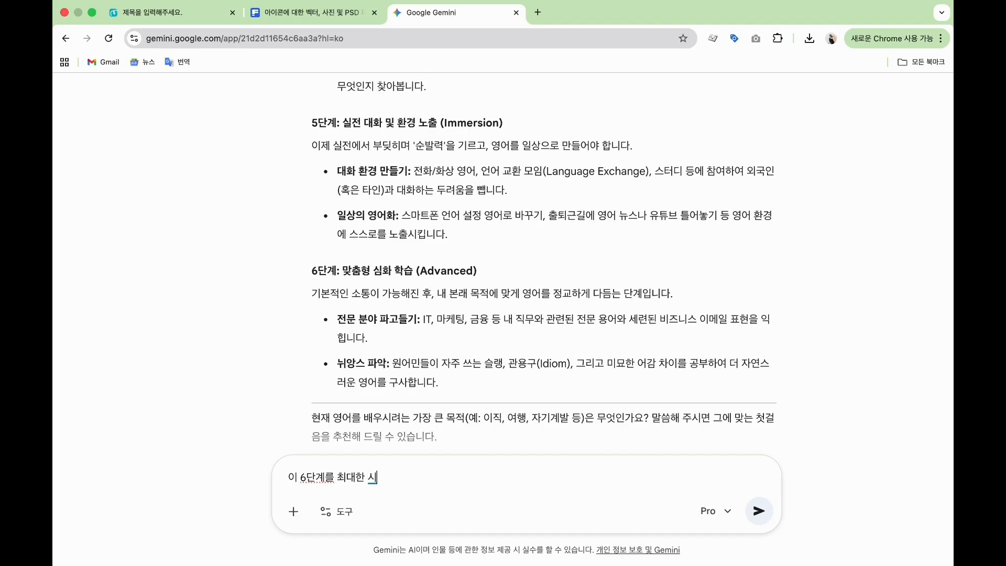
type(" 컬러를 사용해서 인포글")
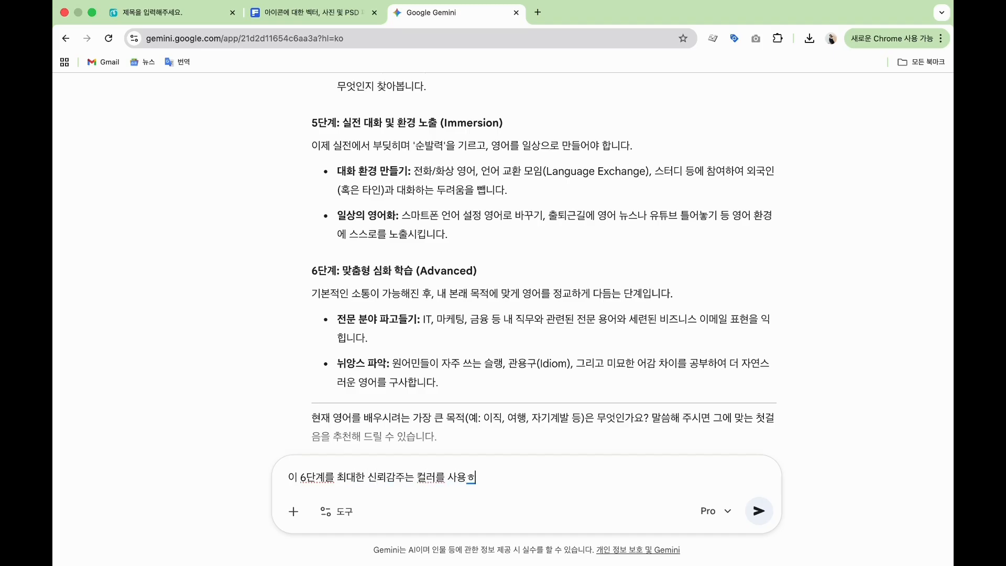
type("래픽으로 간단하고 이")
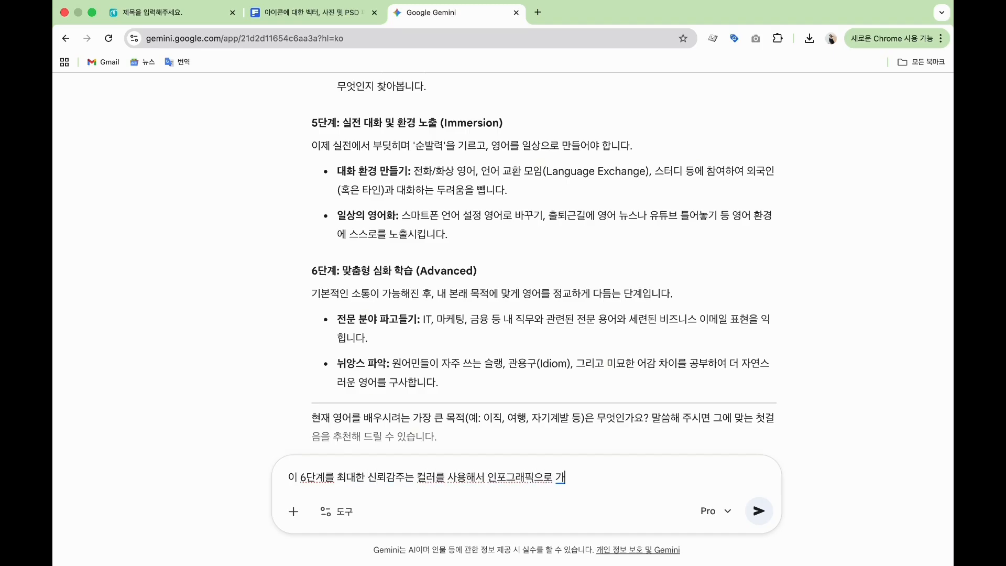
type("해하기 쉽")
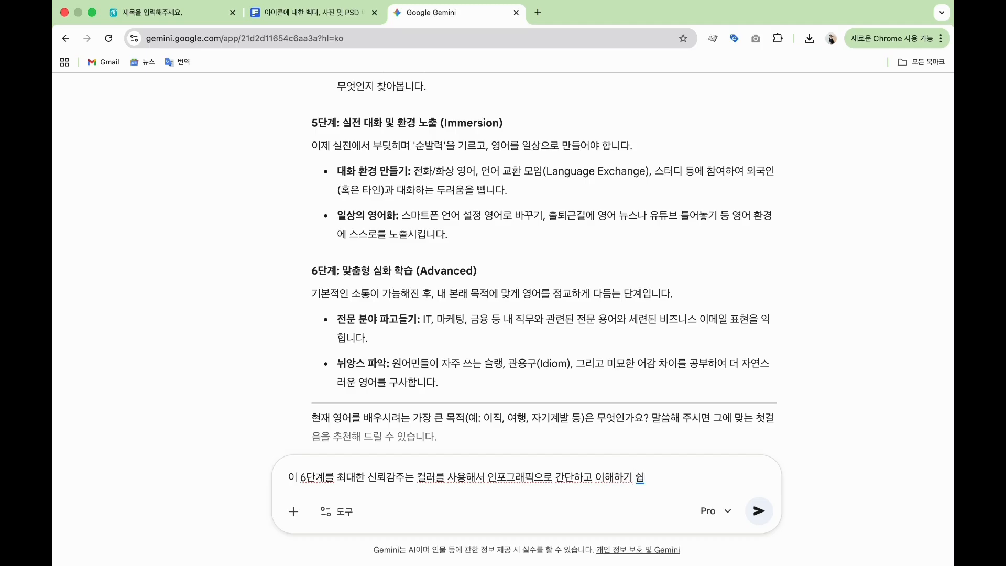
type("게 만들어줘. 4:3 사이즈")
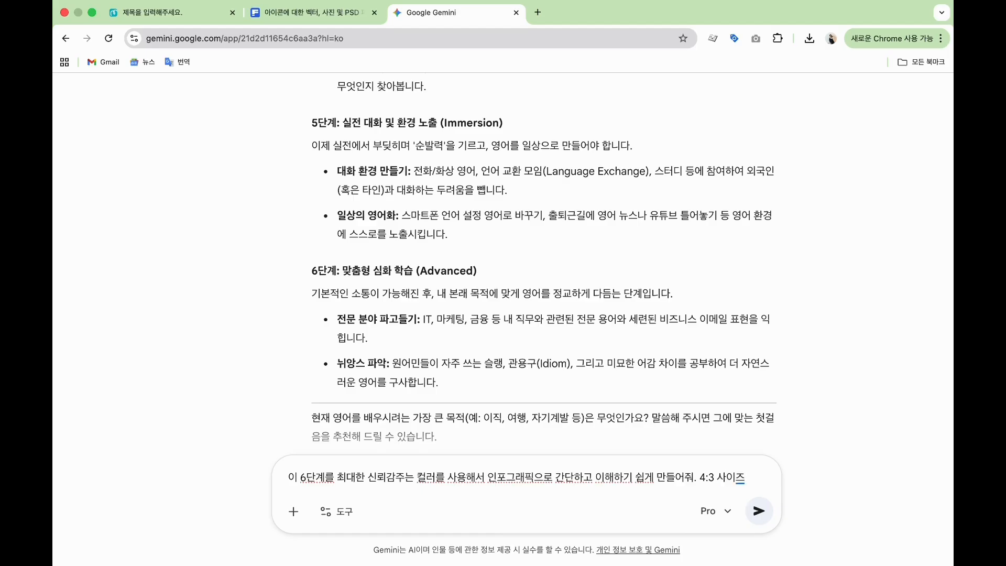
type("로 만들아줘.")
left_click(337, 511)
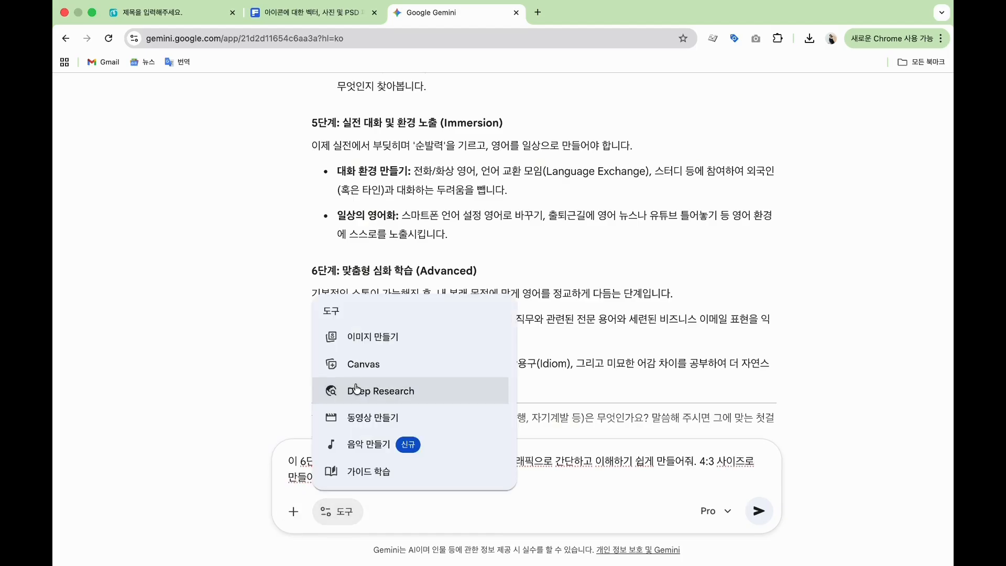
left_click(361, 337)
left_click(759, 512)
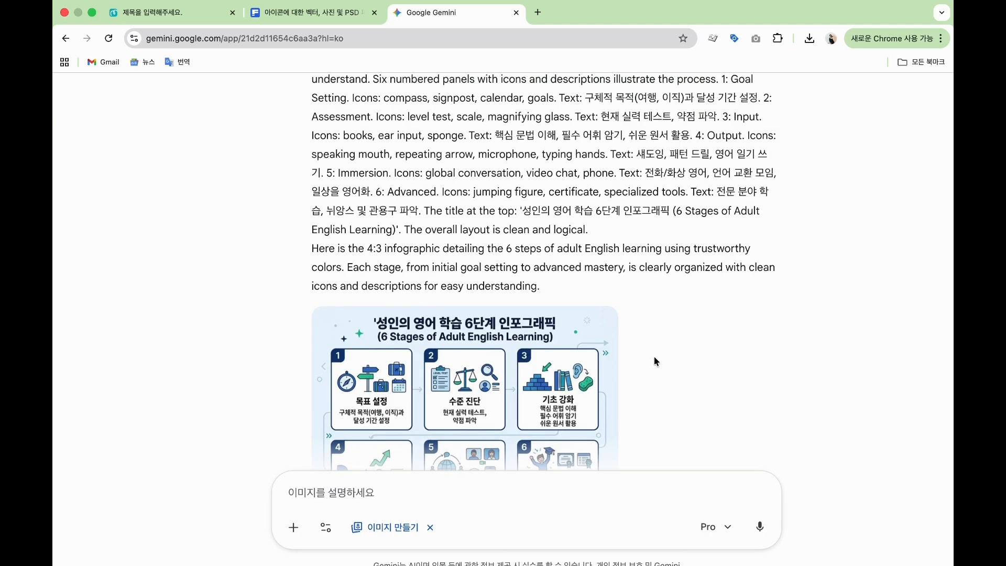
Start a new chat with the image creation tool (이미지 만들기) enabled and the model switched to Pro
scroll(491, 296, "up", 5, "ctrl")
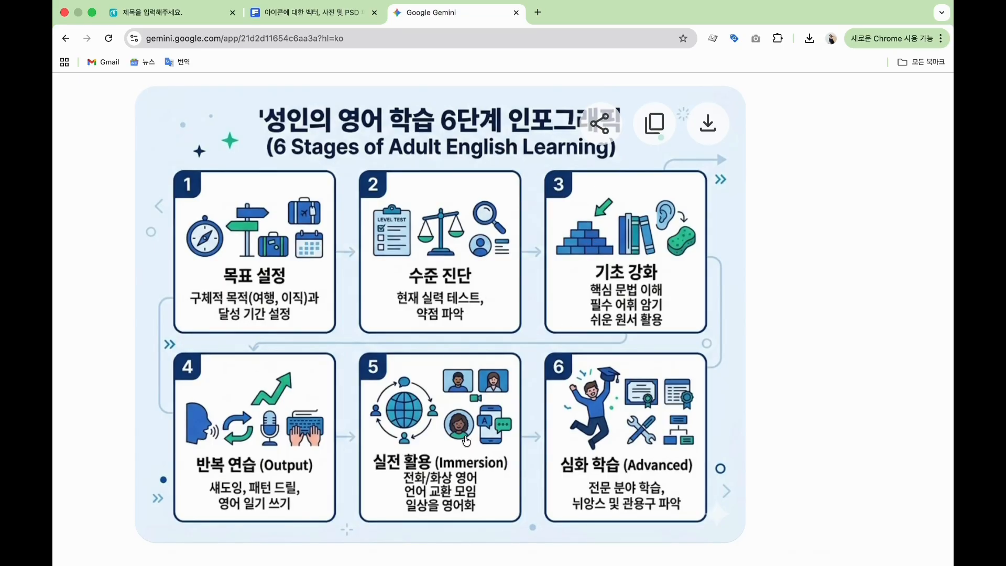
left_click(66, 40)
scroll(248, 278, "down", 5)
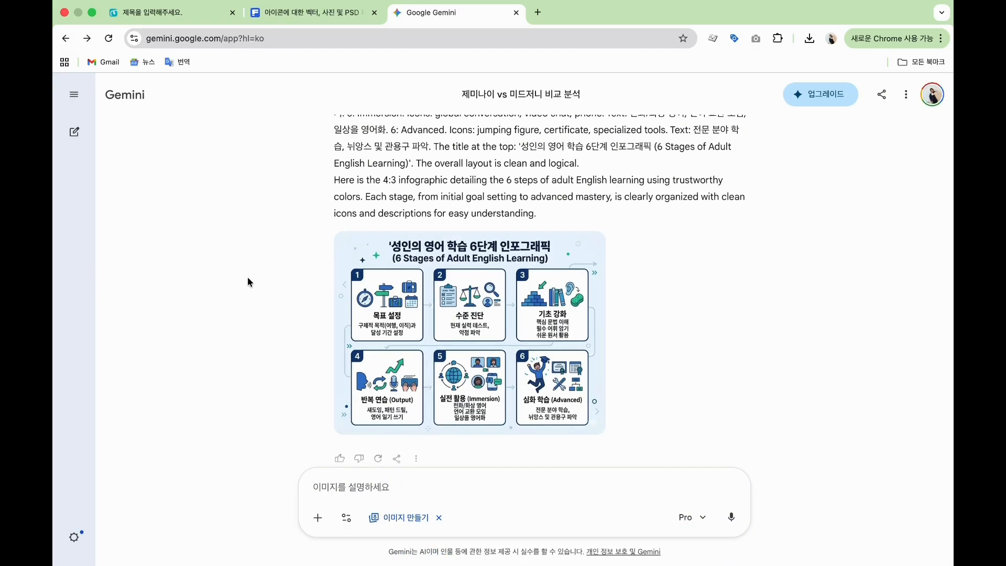
left_click(74, 134)
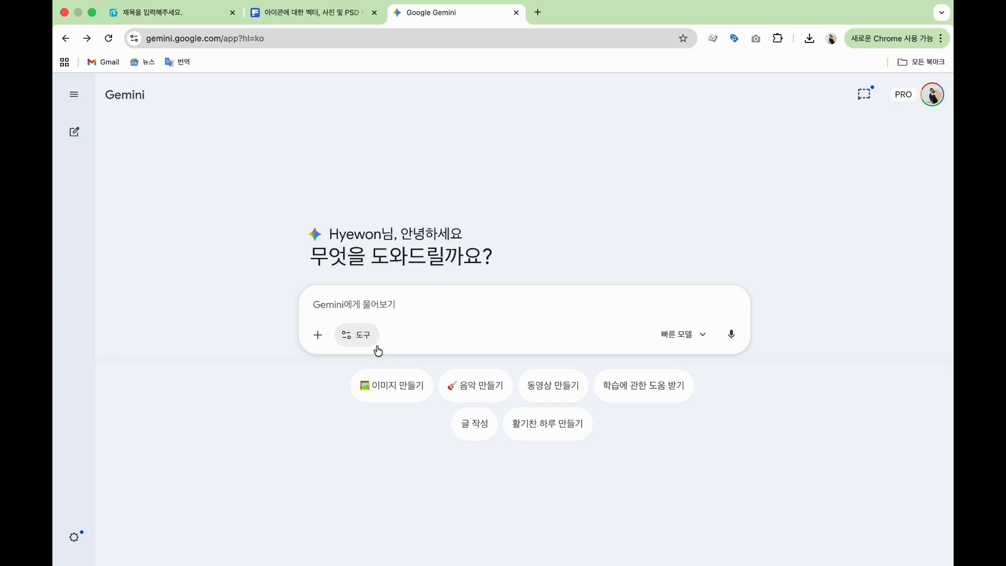
left_click(392, 384)
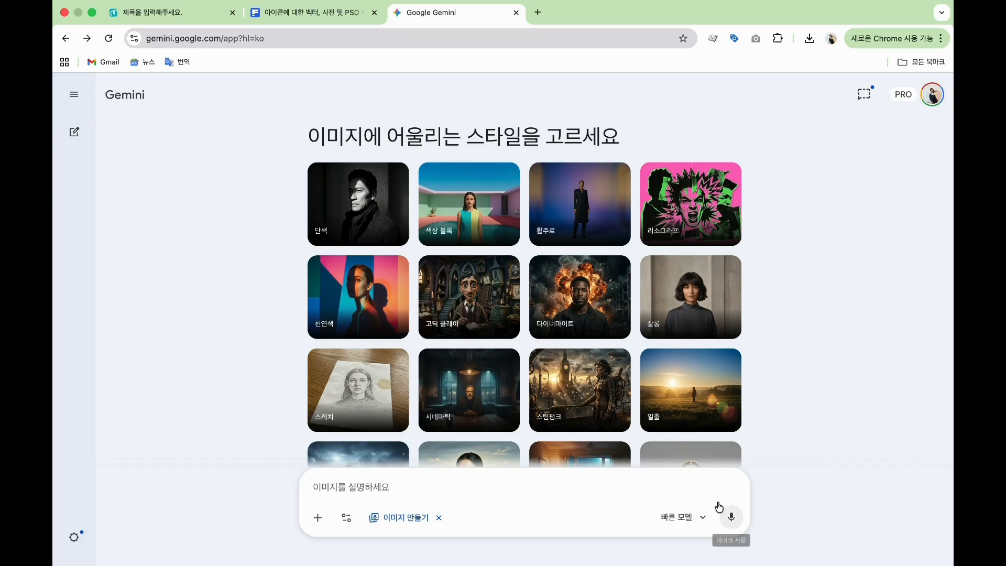
left_click(707, 515)
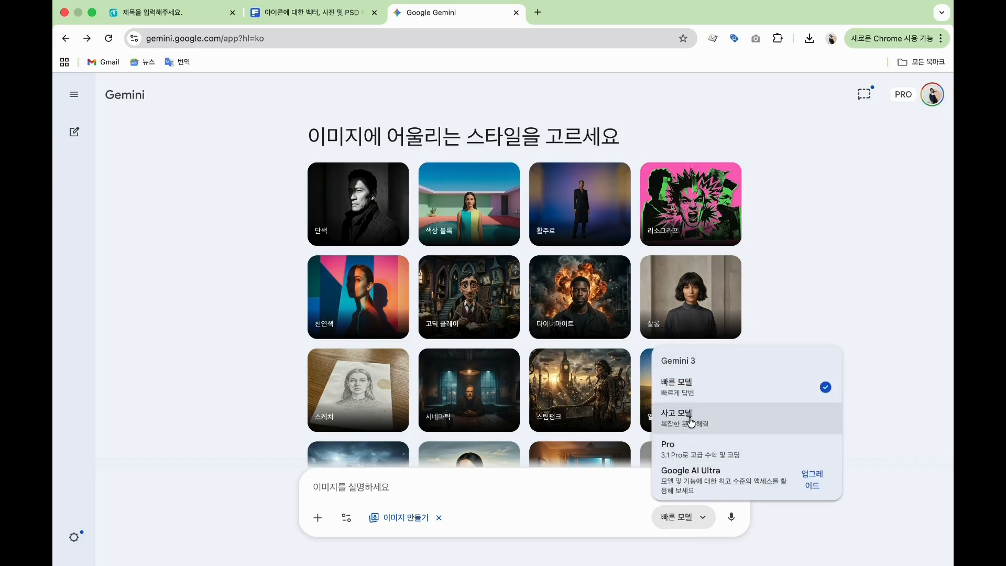
left_click(685, 460)
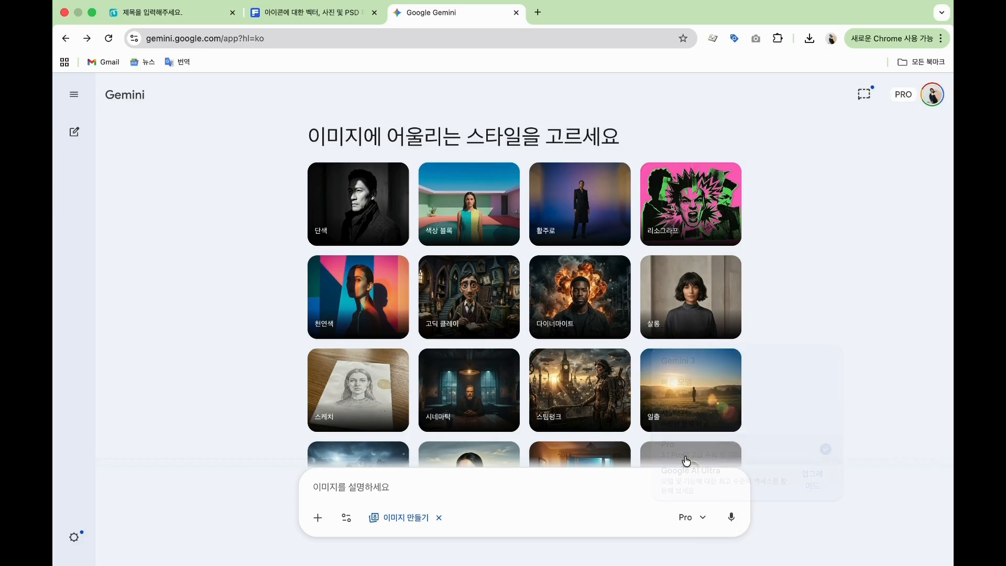
Request a single cute 1:1 icon for the e-book, showing only a female character's face and emphasizing "중요!"
left_click(364, 491)
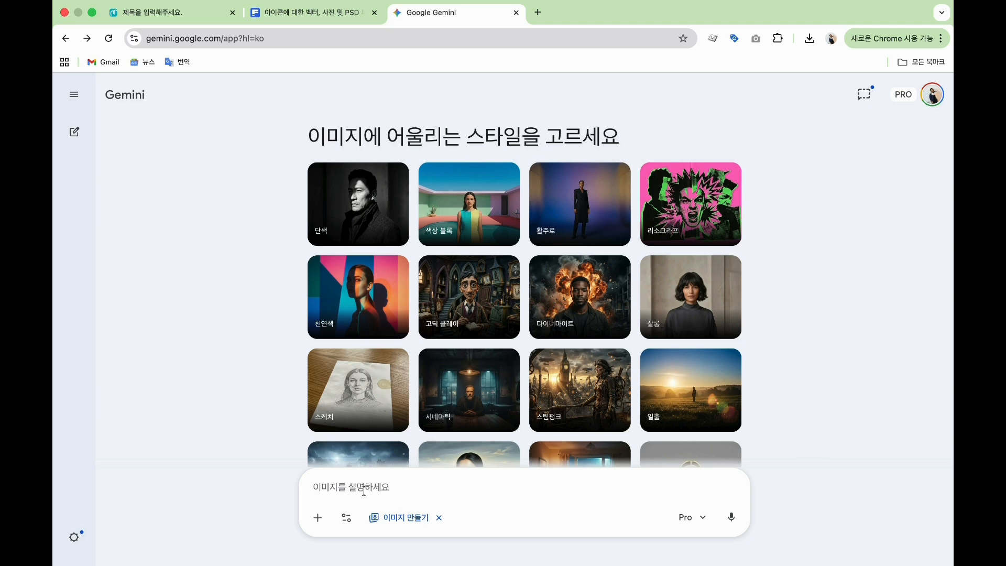
type("지그")
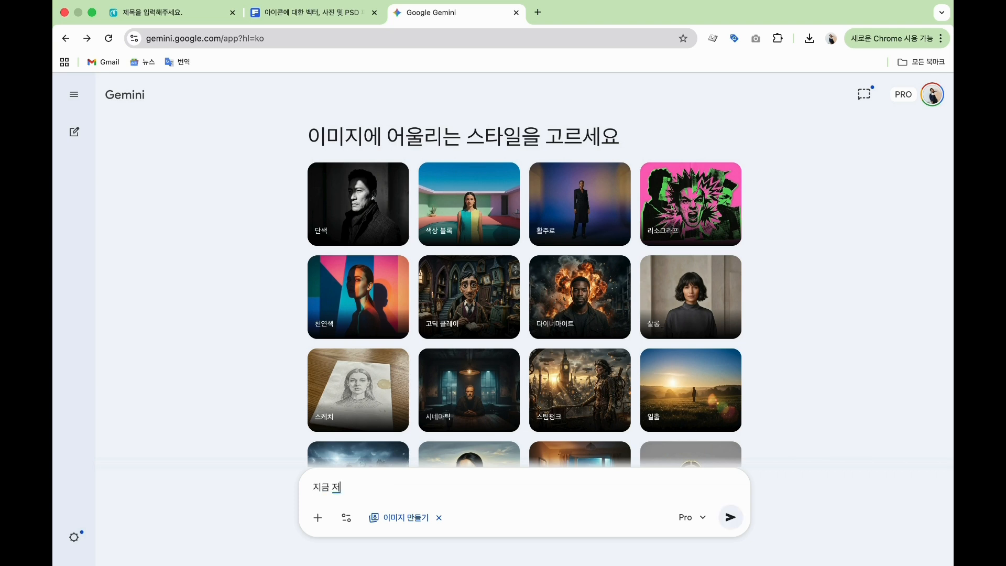
type(" 전자책을 쓰고 있는데 전자책에 사용알 ")
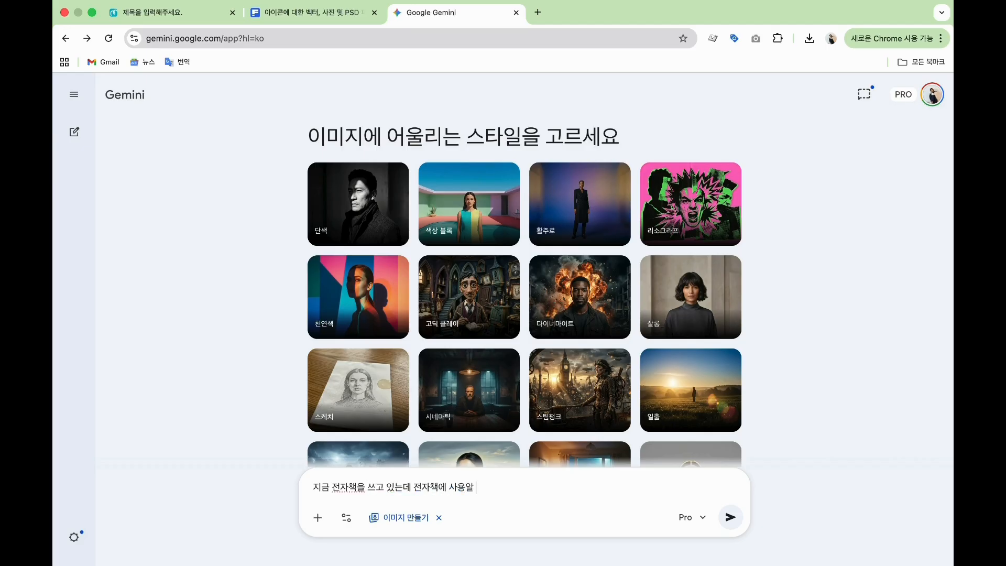
type("아이콘이 필요해. 여자캐릭터로 얼")
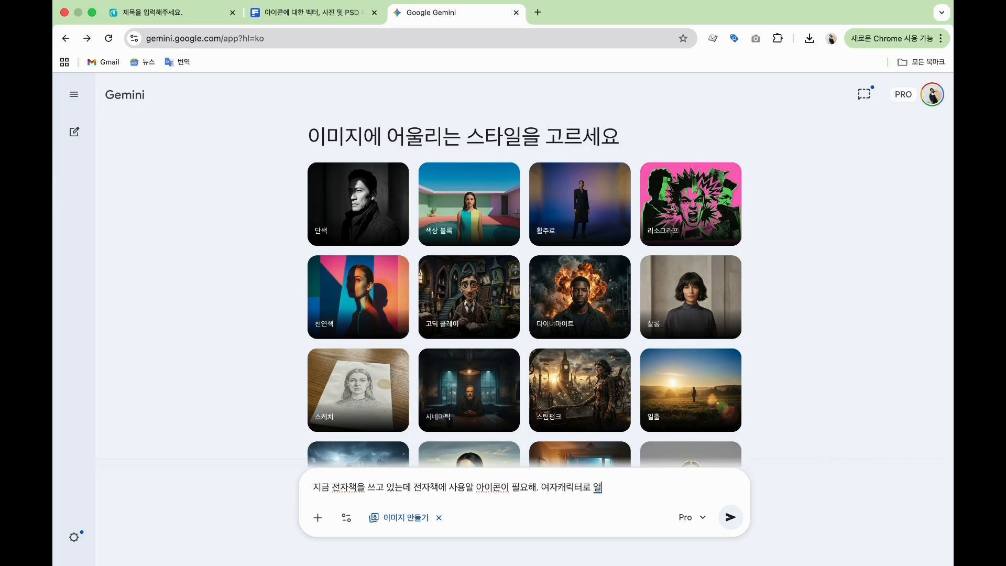
type("굴만 있는 아이콘을")
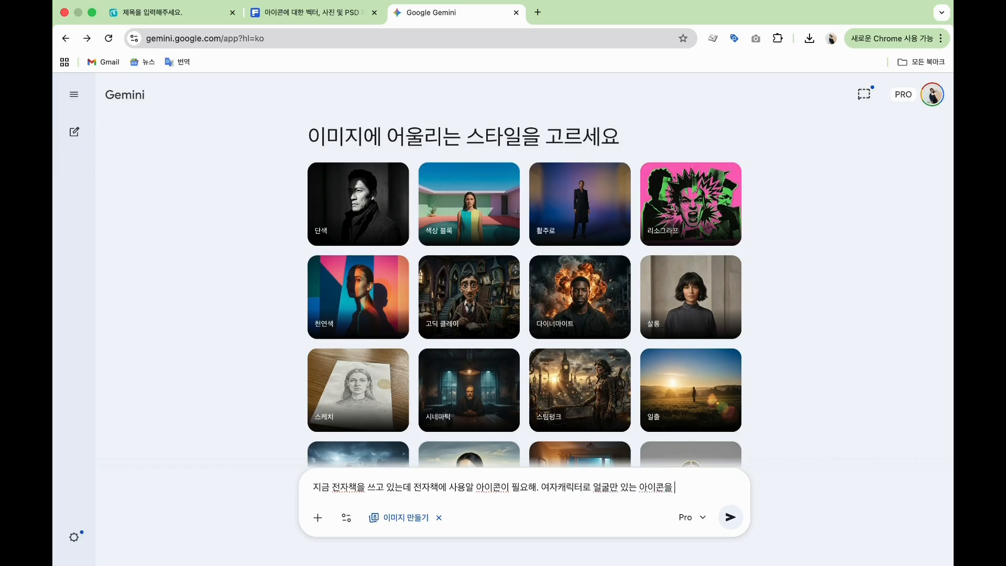
type(" 만들고 싶어. 중요")
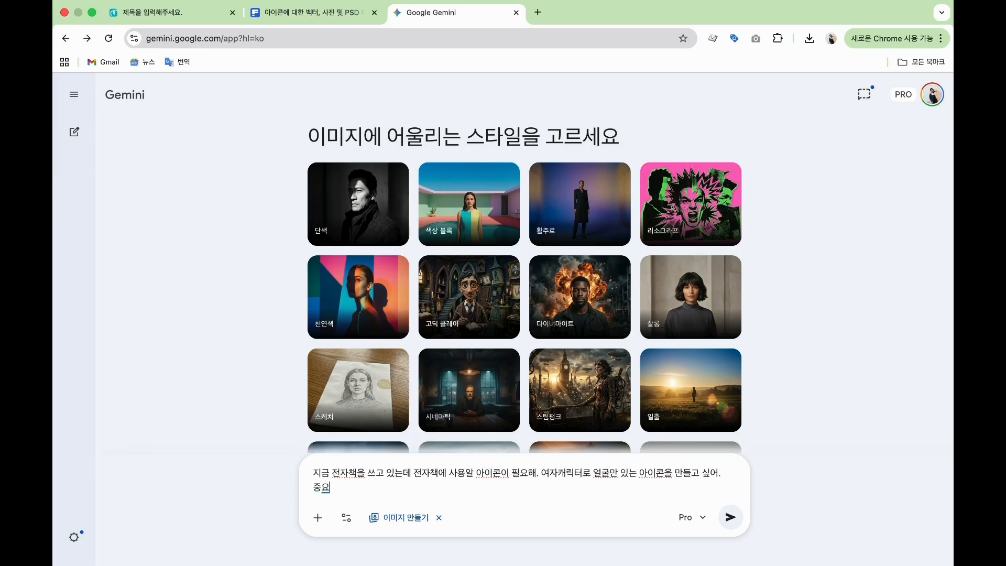
type("! 를 강조할 수 있는 귀여운 아이고")
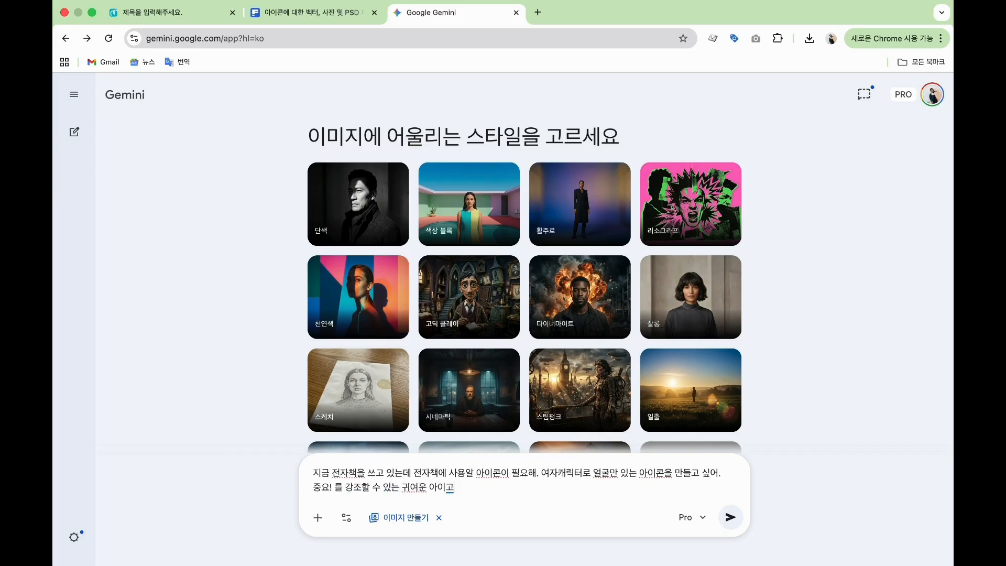
type("ㄴ 한")
type(" 하나만 생성해주")
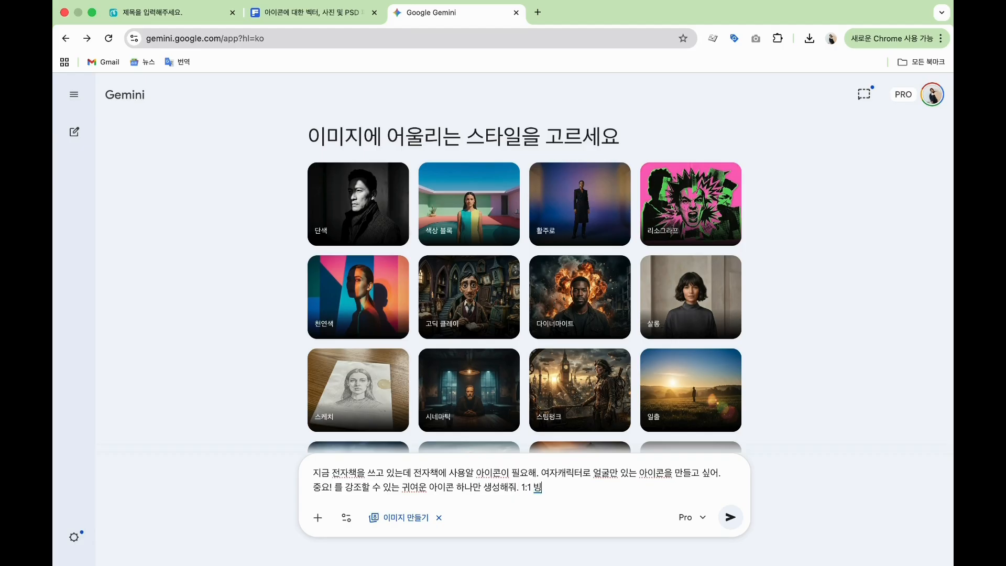
key("BackSpace")
key("BackSpace")
type("사이")
type("부탁해.")
left_click(731, 517)
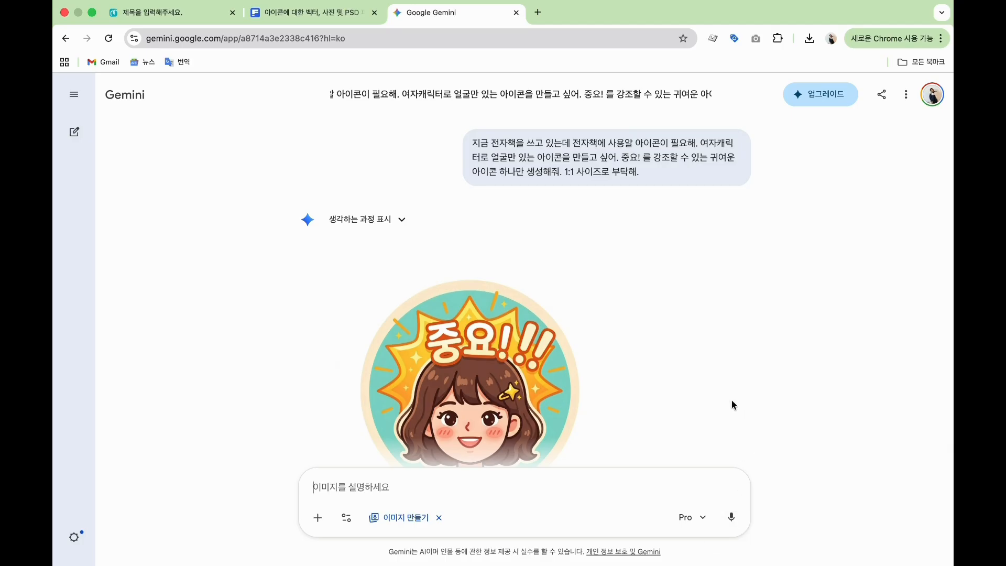
Ask for another icon in the same style that emphasizes "주의!"
scroll(677, 350, "down", 2)
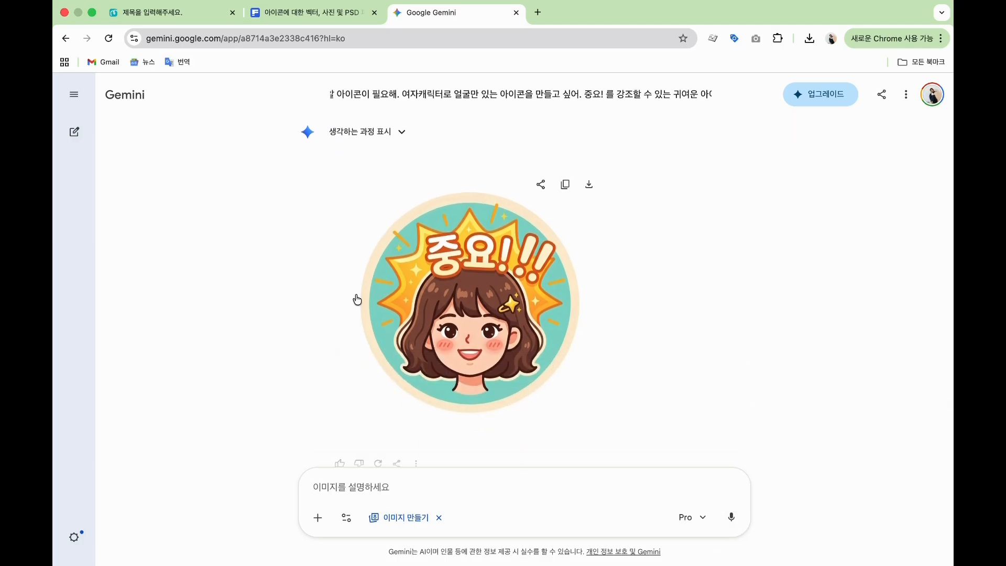
mouse_move(348, 344)
scroll(539, 413, "down", 1)
scroll(539, 413, "up", 1)
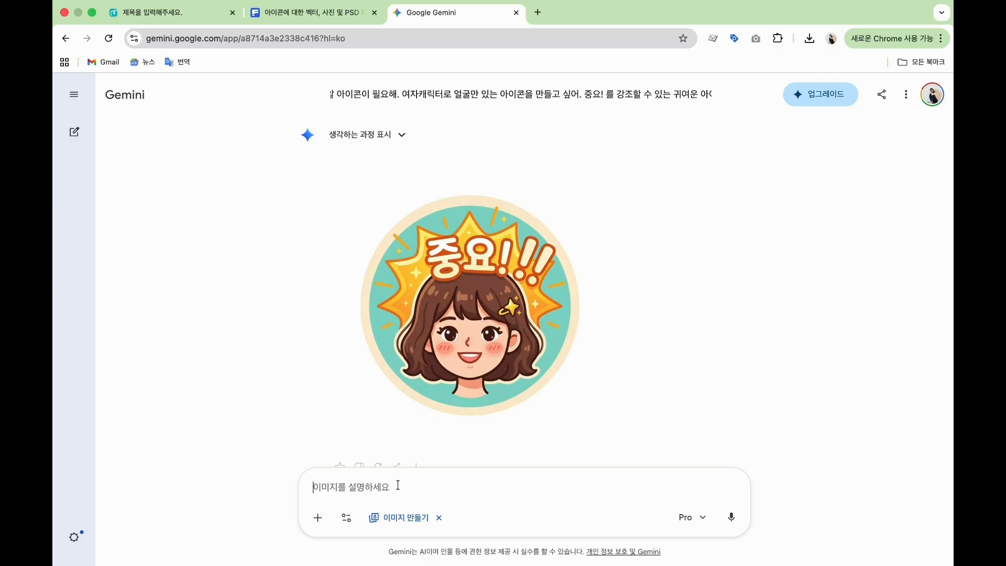
type("되")
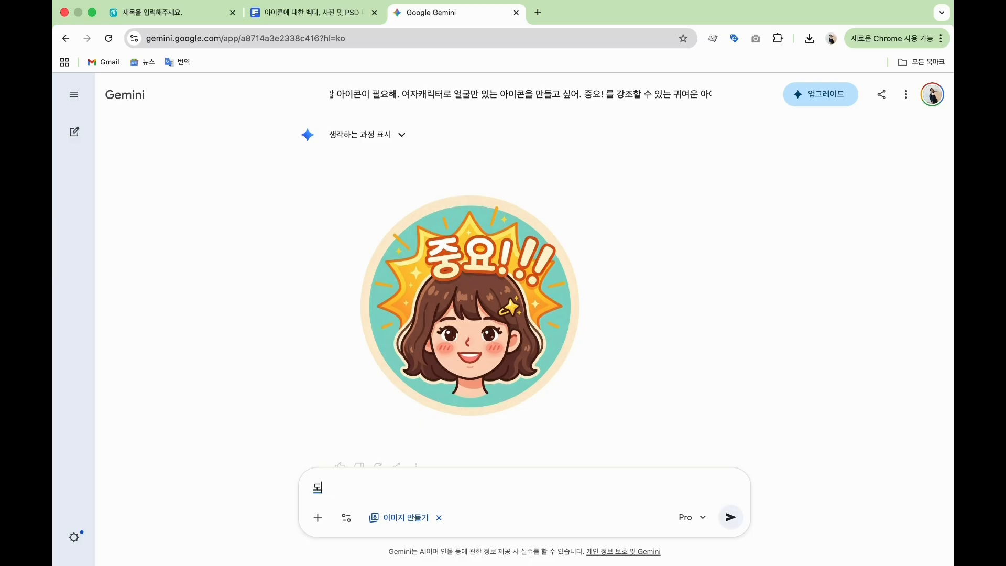
type("일한 스타일로 중")
type("의")
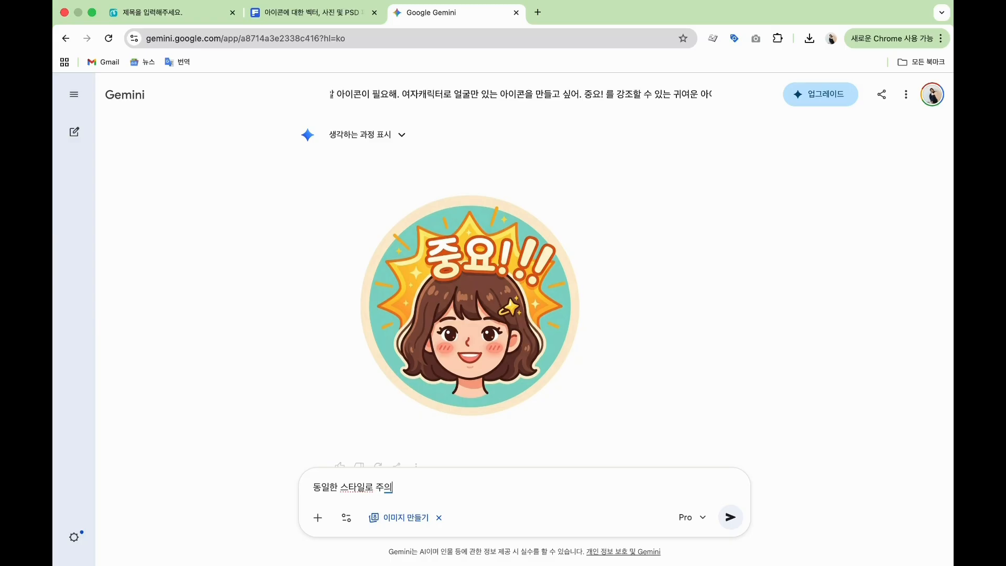
type("! 를 강조하는 아이콩")
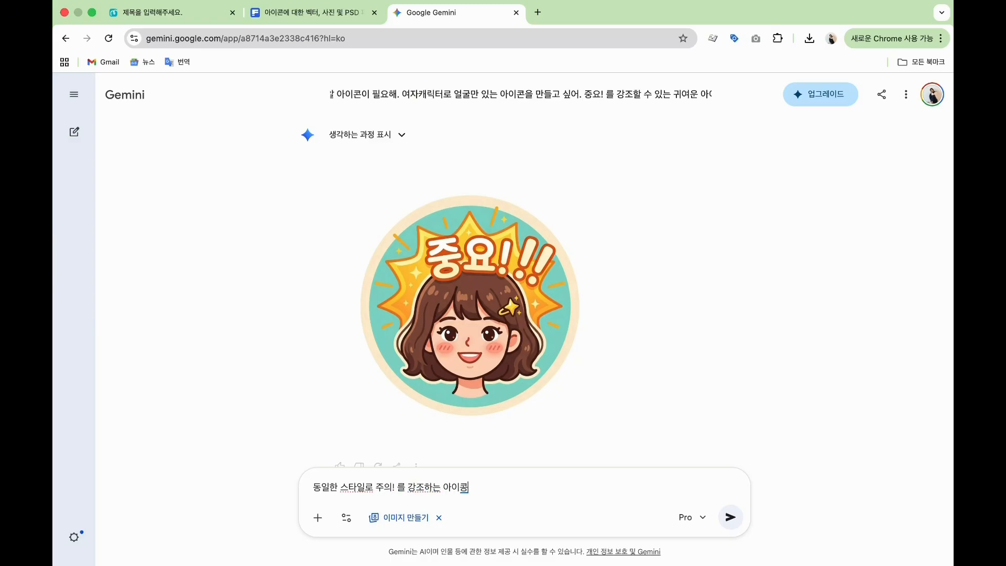
type("도 맨들어줘.")
key("Return")
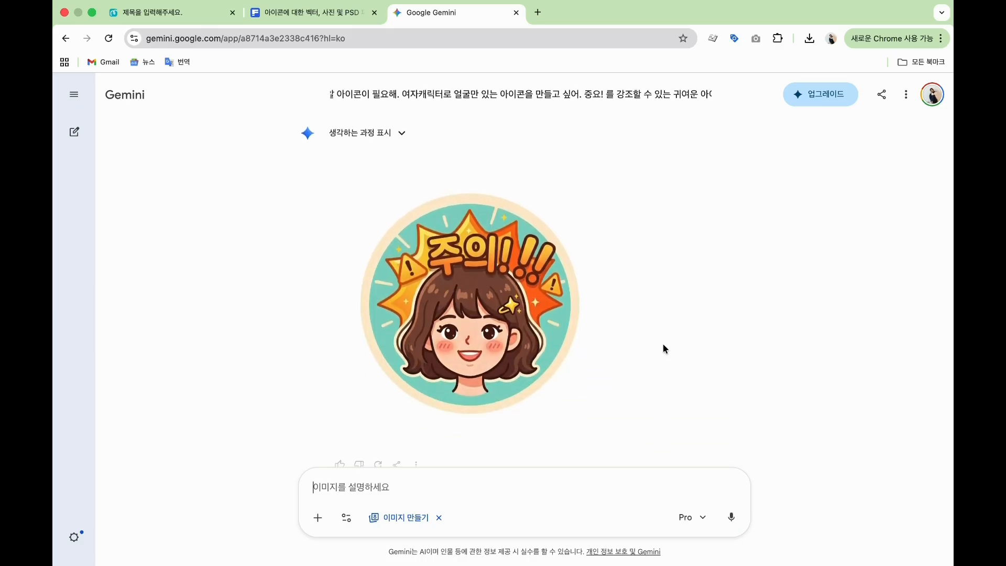
Request that the facial expression on the "주의!" icon be changed to a startled one (깜짝 놀라는 표정)
scroll(662, 343, "up", 5)
scroll(662, 343, "down", 6)
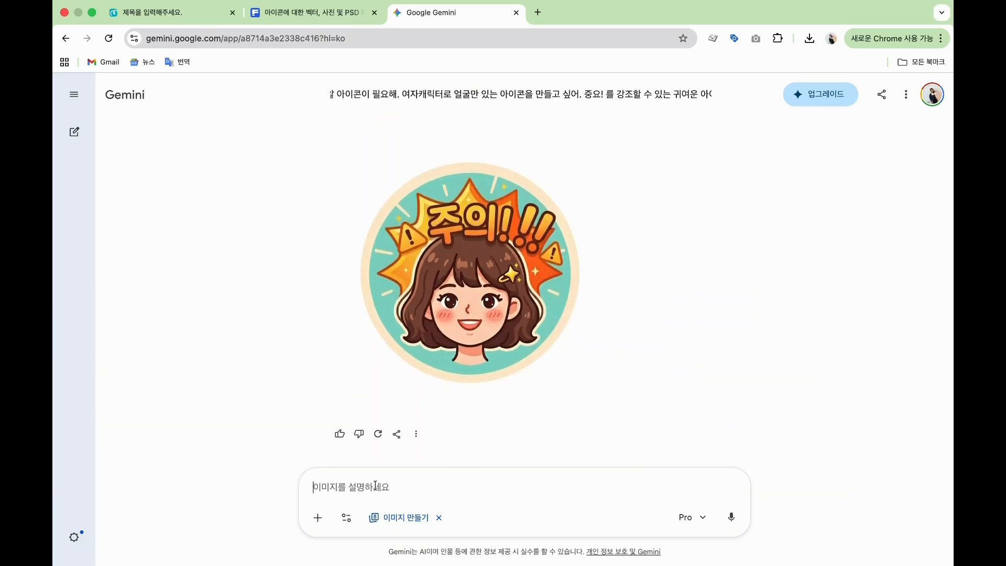
type("얼굴표정을 ")
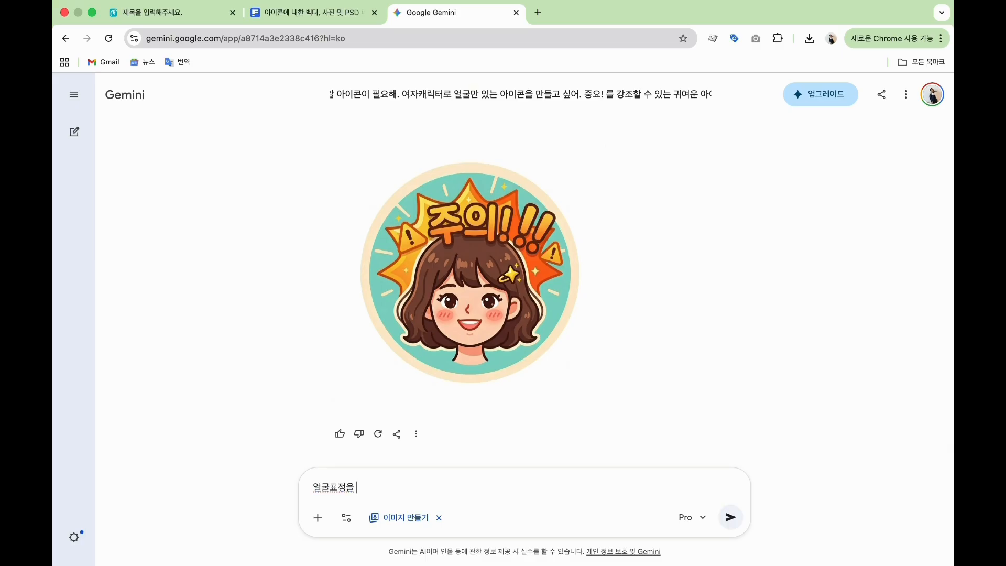
type("깜짝 놀라느")
type("는 표정")
type("으로 변")
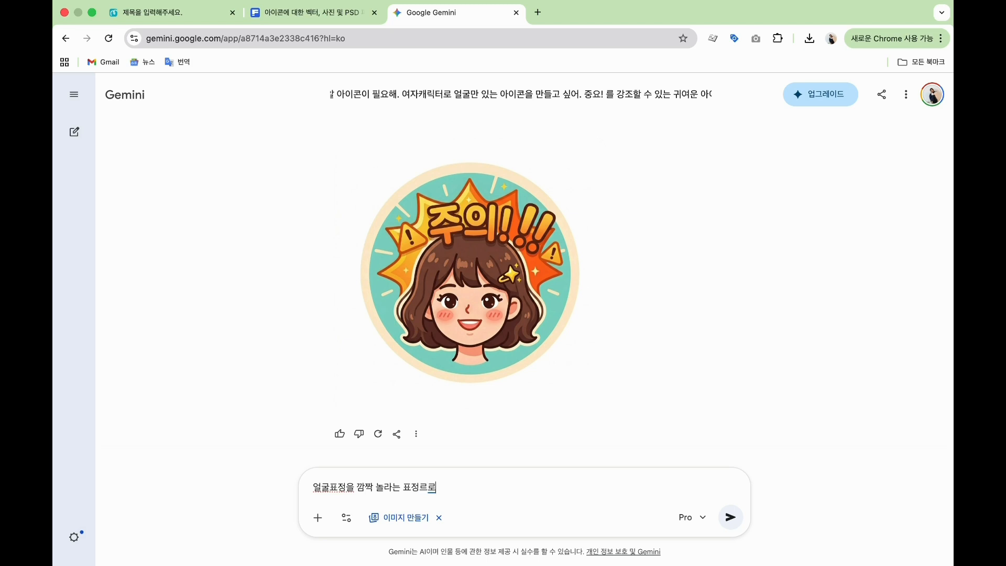
type("경해줘.")
key("Return")
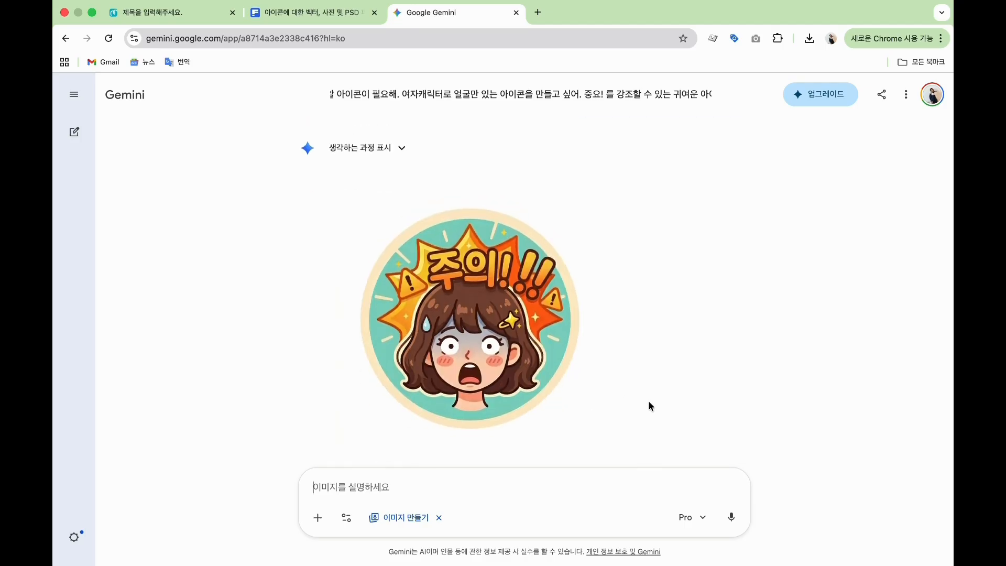
mouse_move(600, 375)
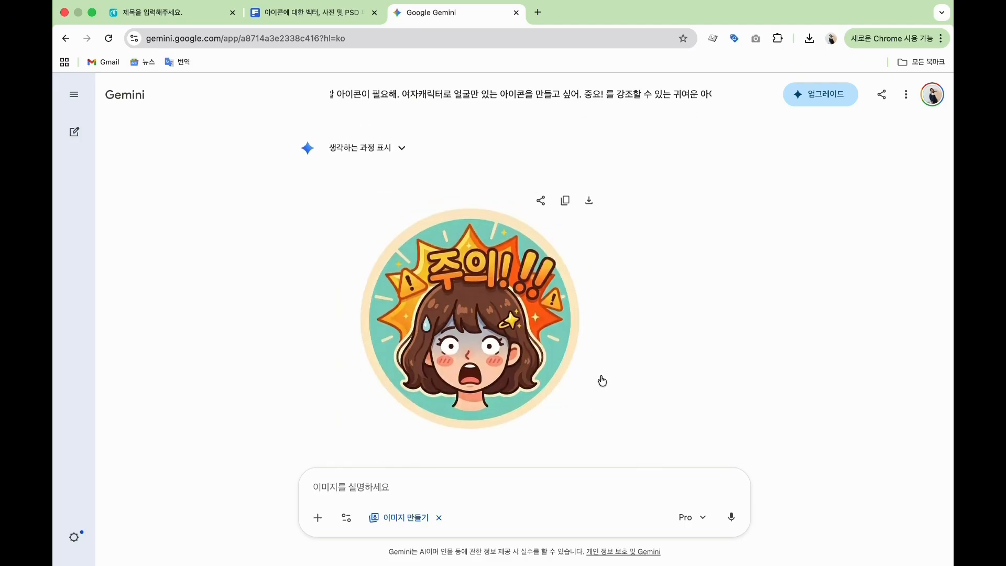